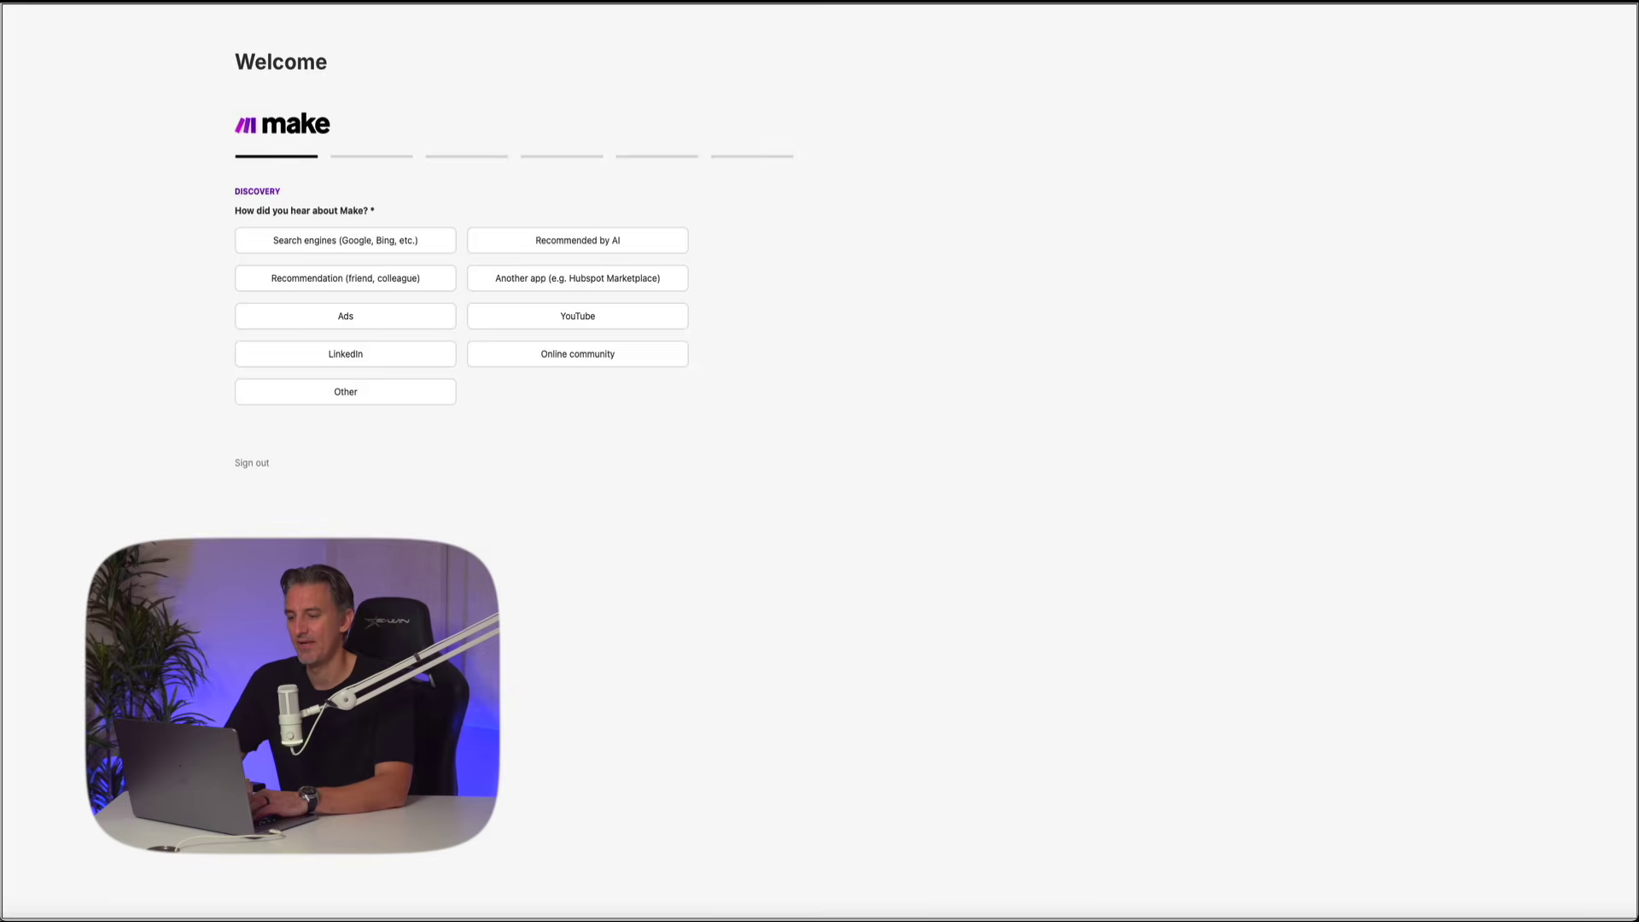
# Step: Answer the onboarding questions with Other, "I have used other integration or automation platforms" and an organization size of Only Me
pyautogui.click(340, 401)
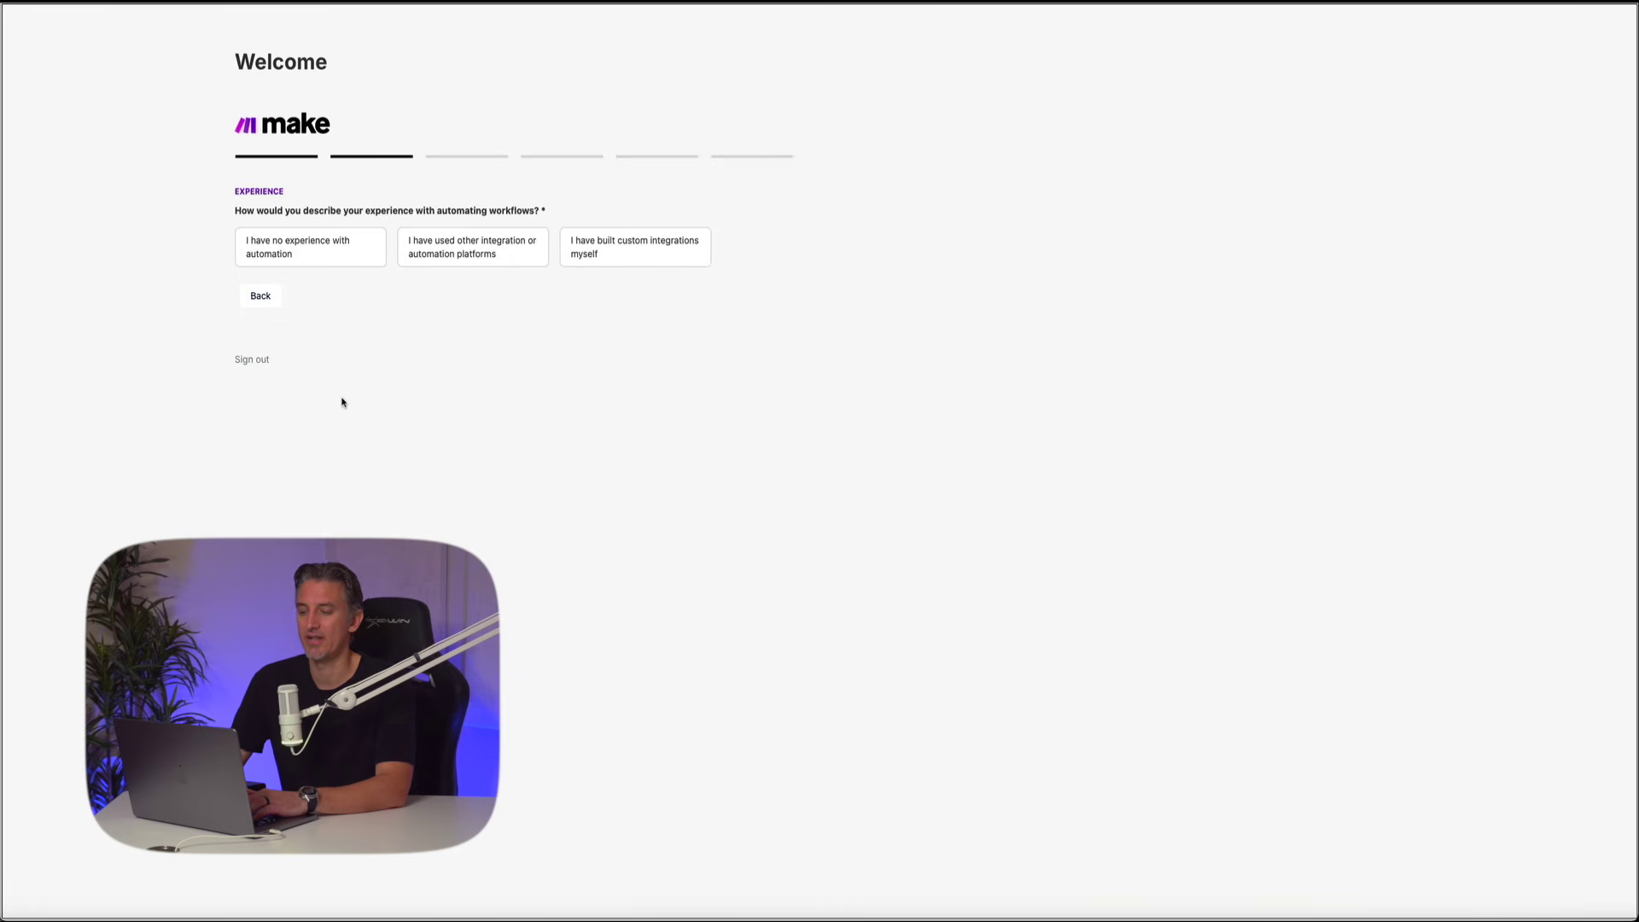
pyautogui.click(445, 246)
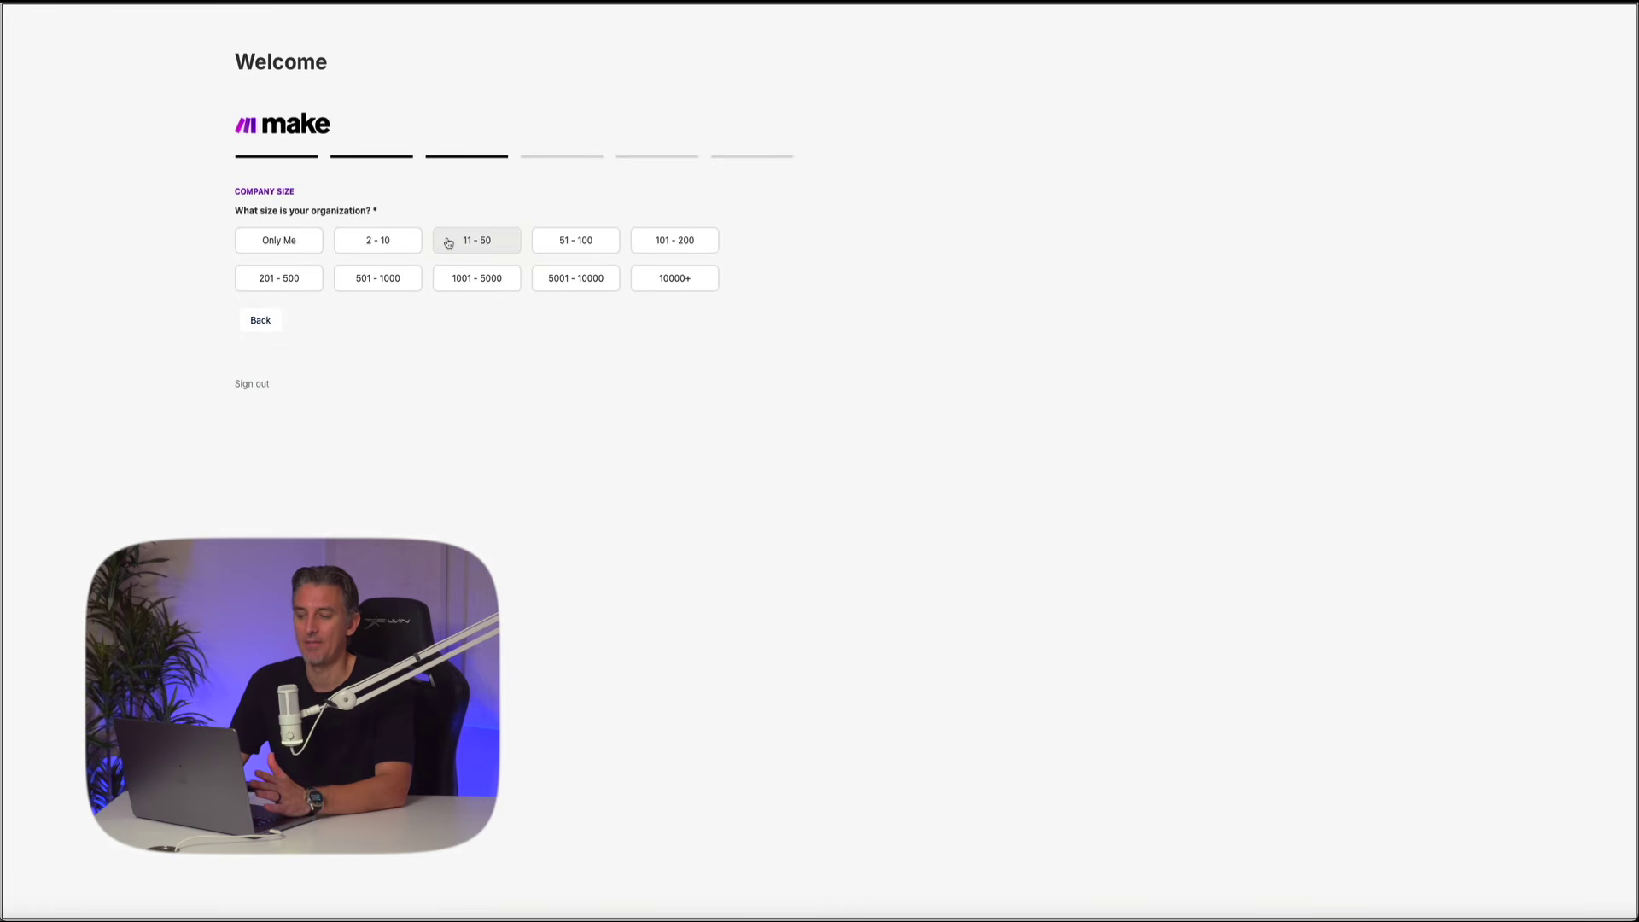
pyautogui.click(299, 244)
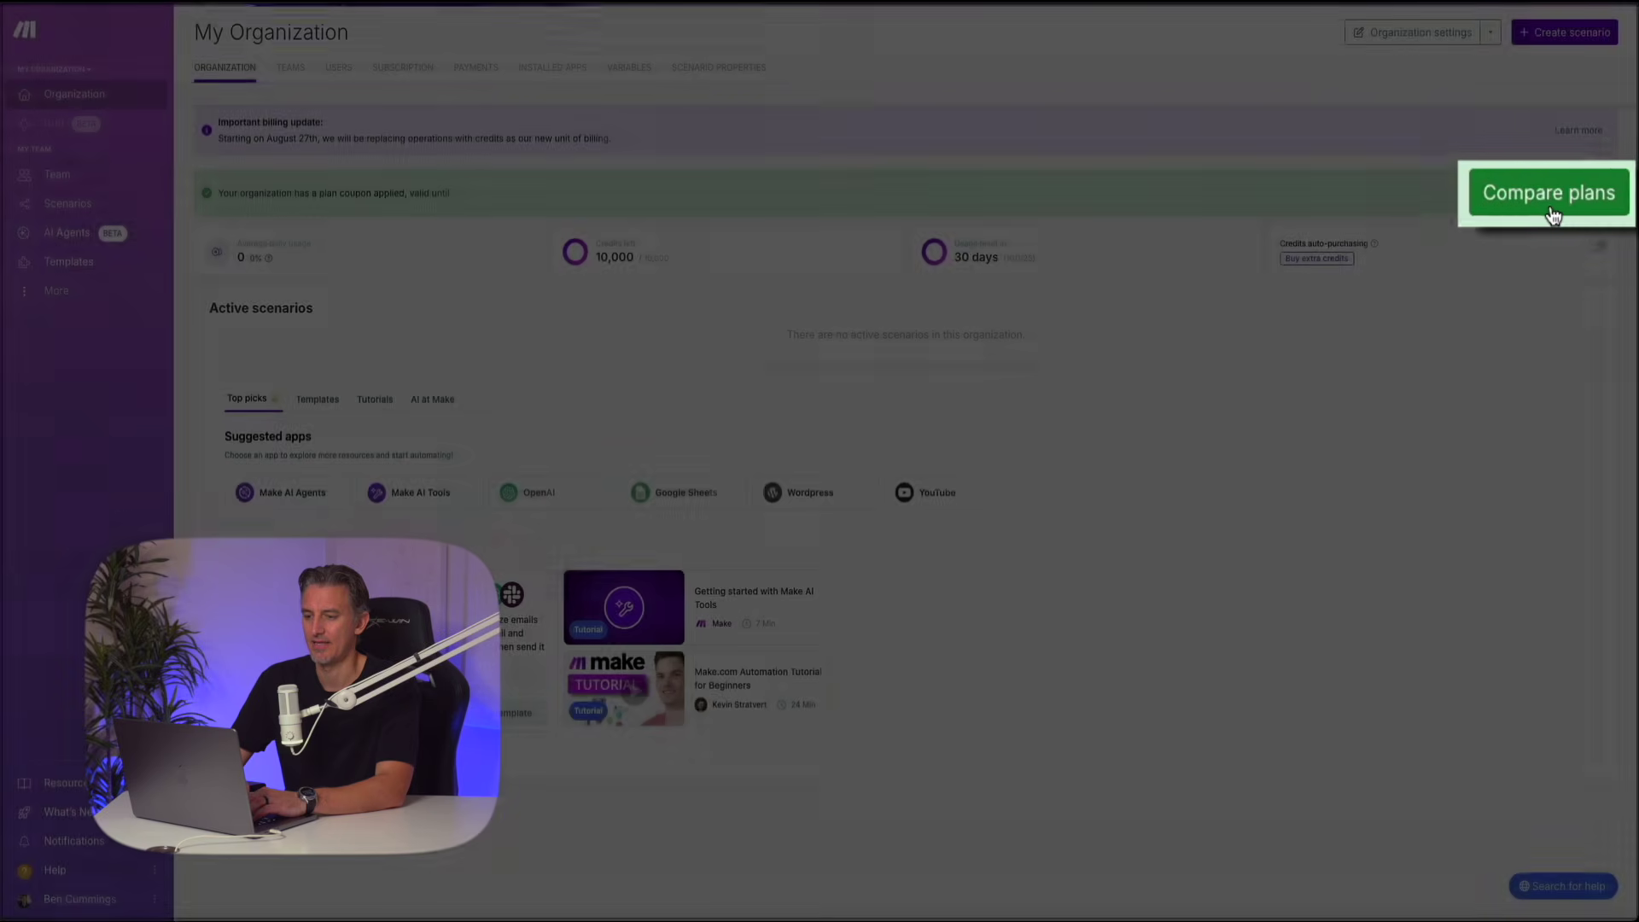
# Step: Compare the subscription plans and proceed to checkout for the monthly Pro plan with 10,000 credits
pyautogui.click(1547, 210)
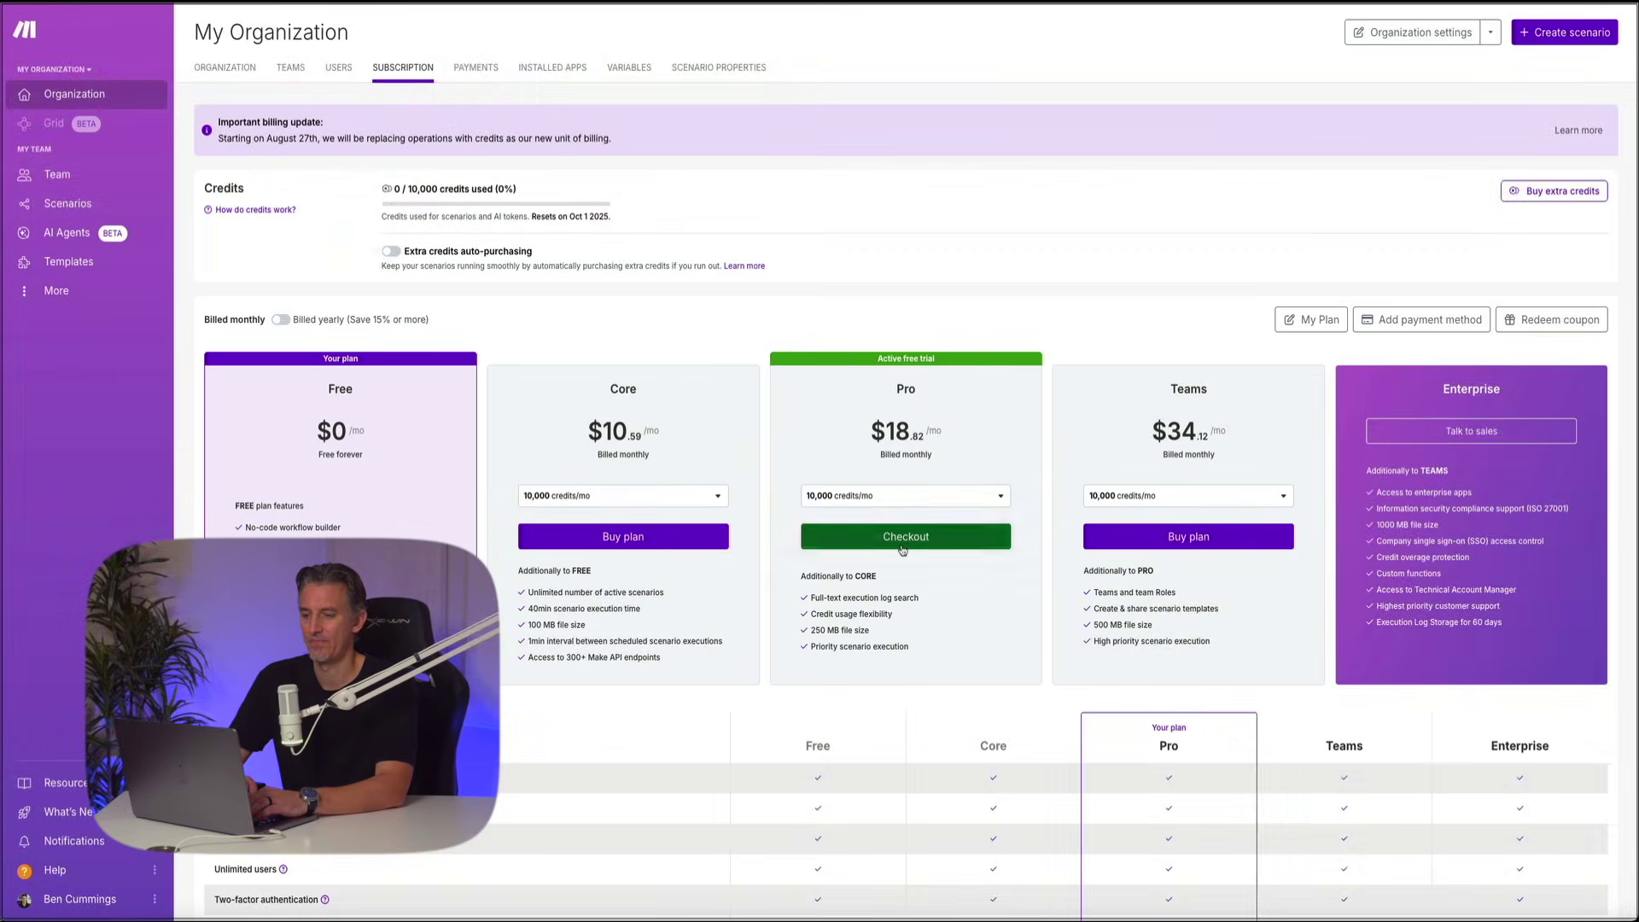
pyautogui.click(899, 545)
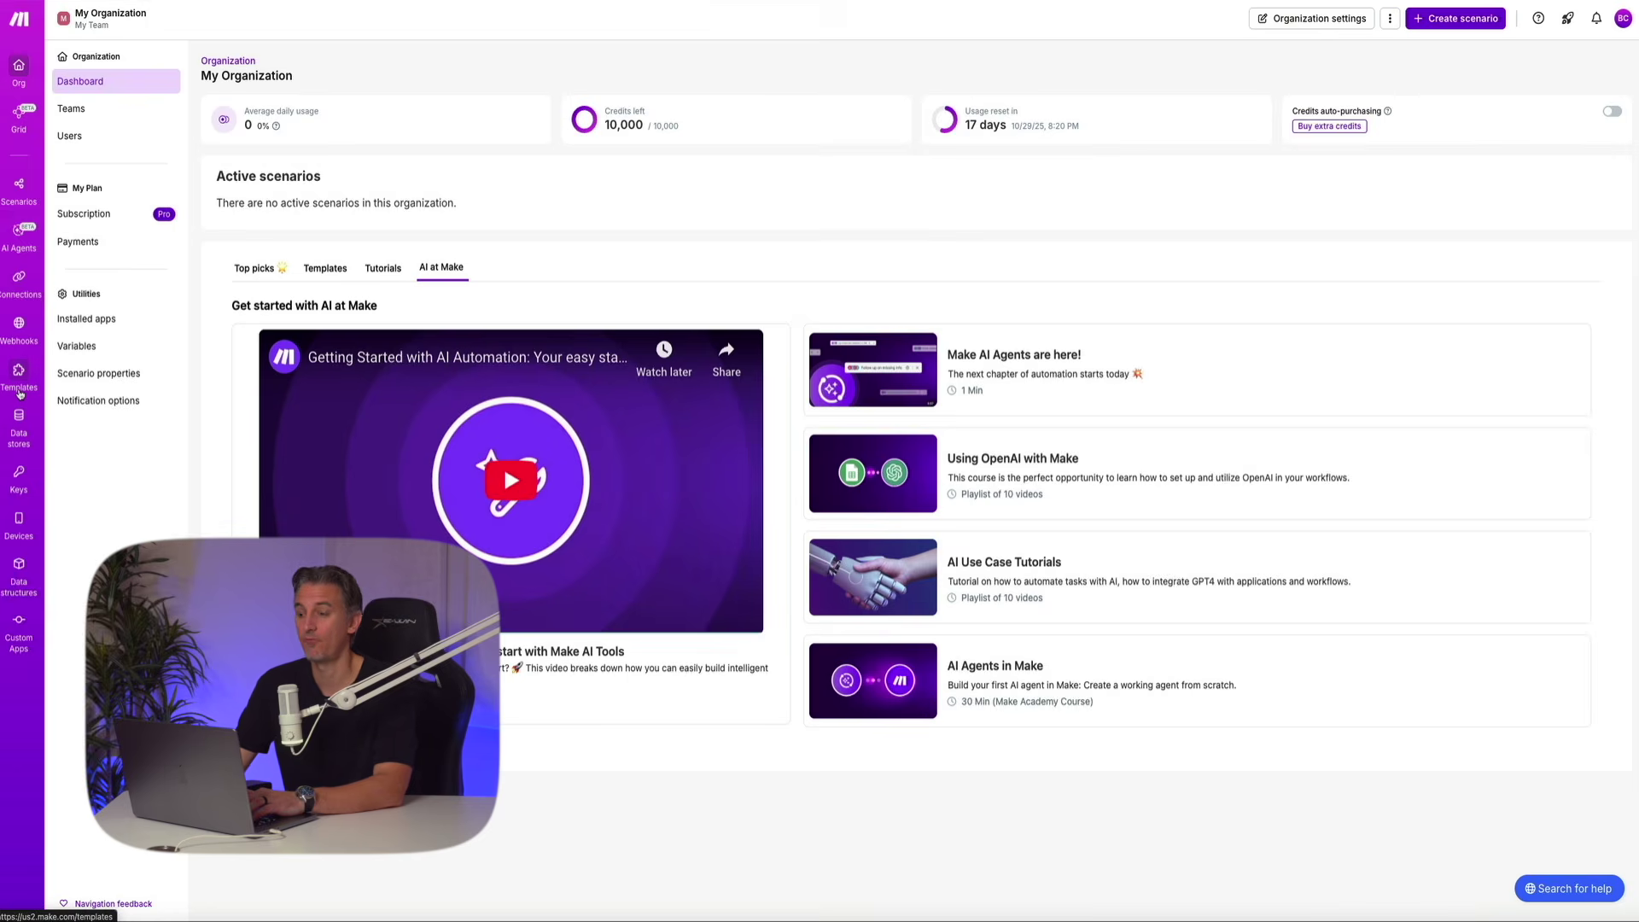
# Step: Search the public templates for "youtube" and filter them by the YouTube app
pyautogui.click(58, 427)
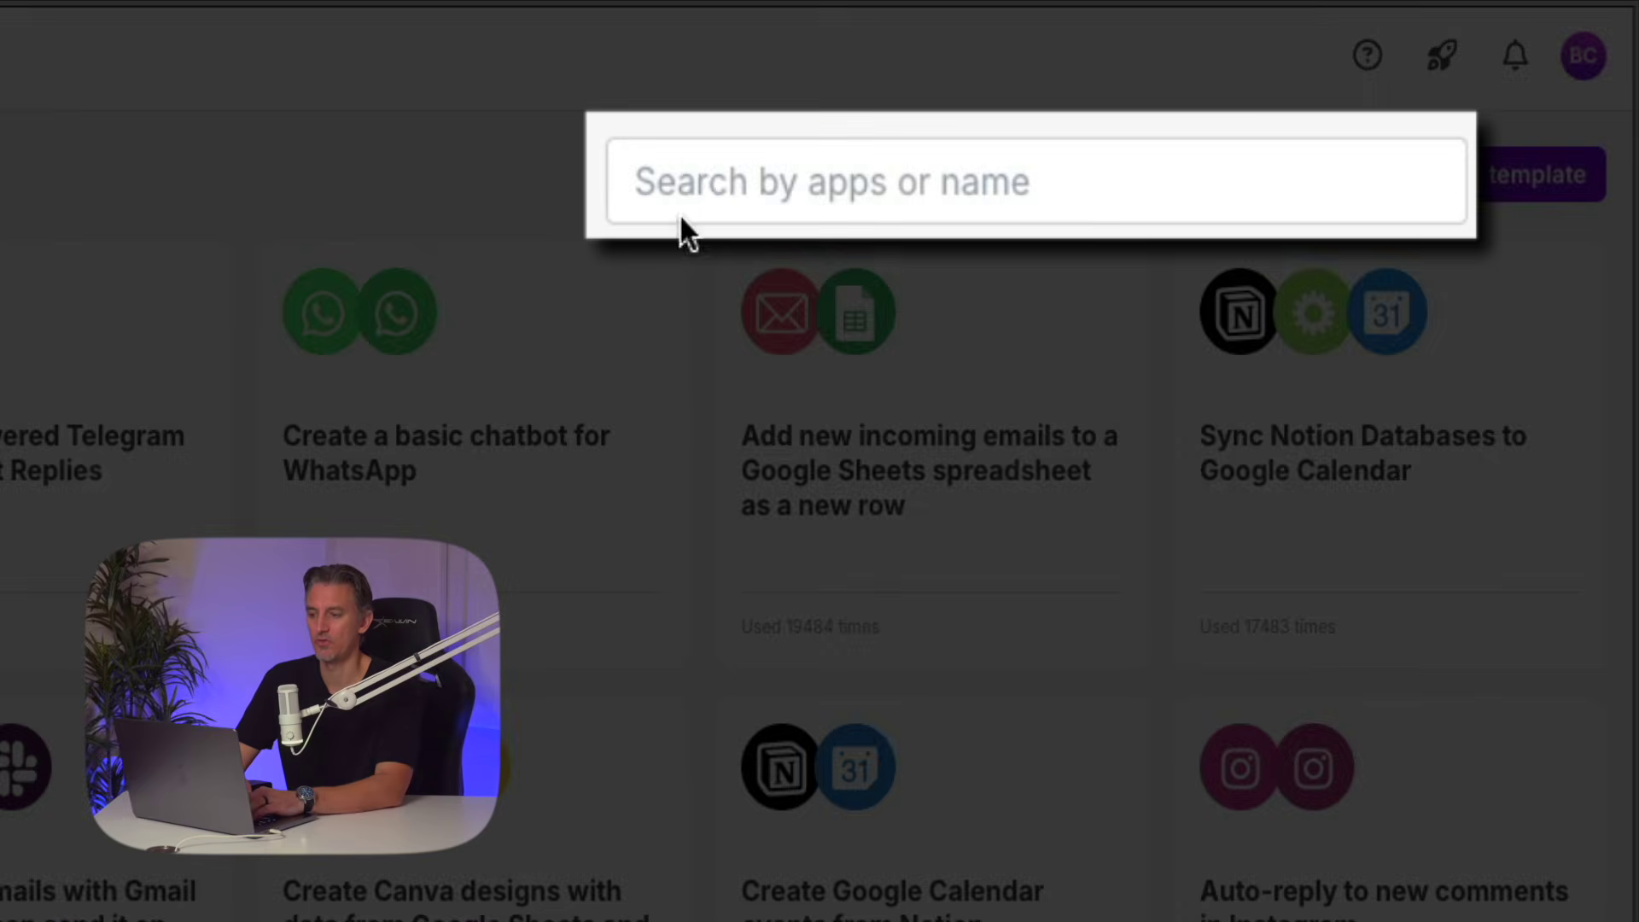
pyautogui.click(1311, 67)
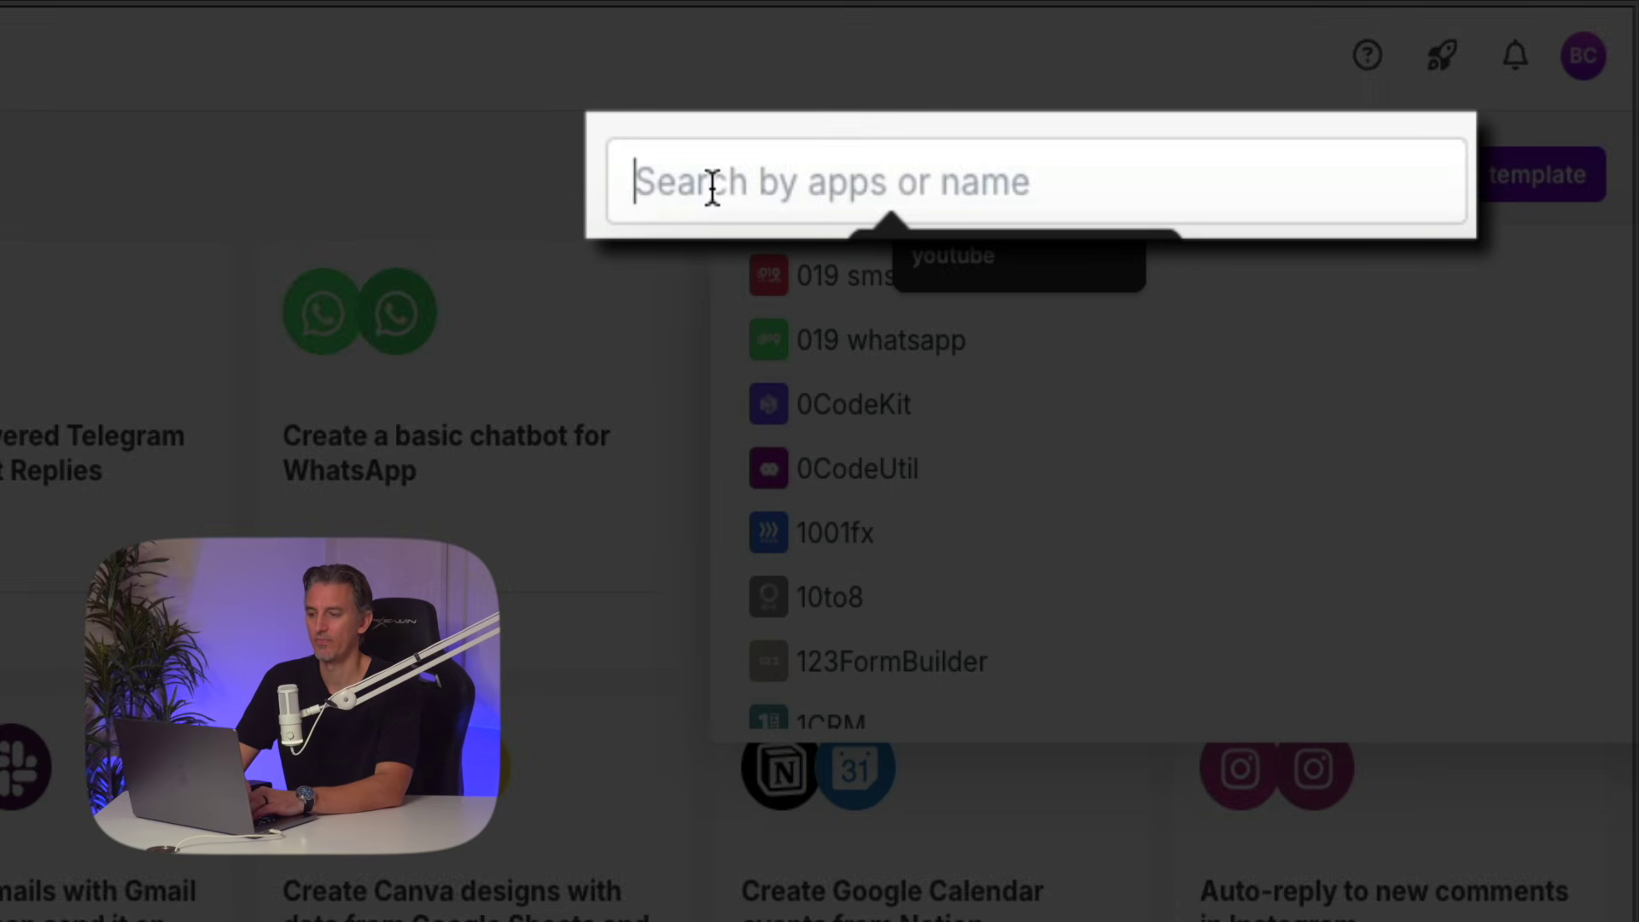
pyautogui.write('youtube')
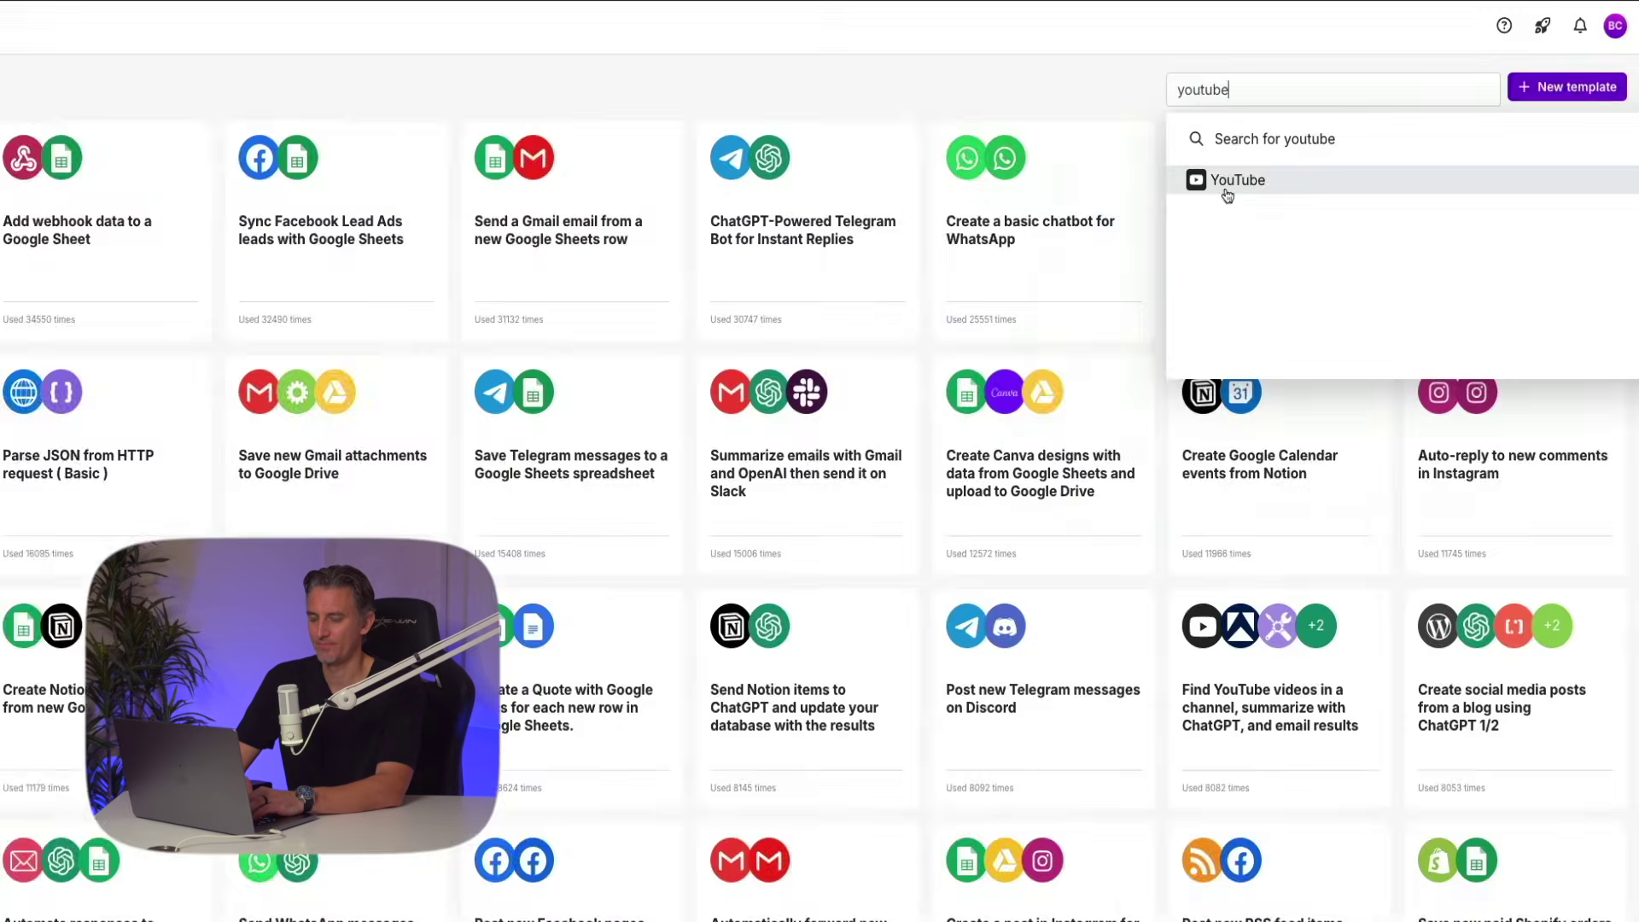
pyautogui.click(827, 375)
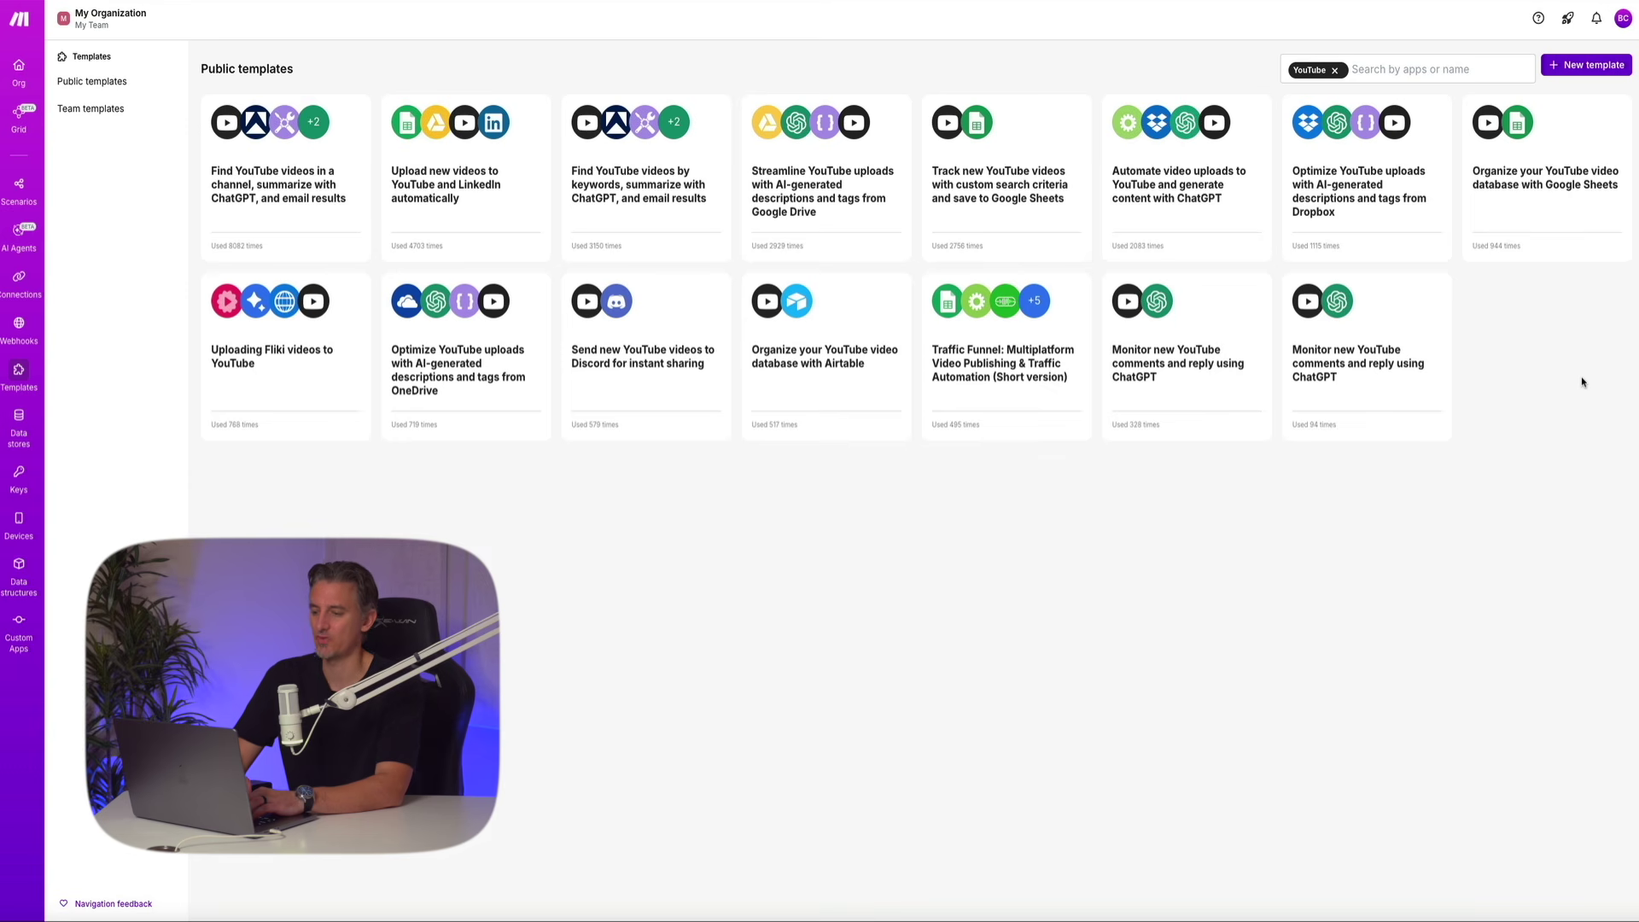
# Step: Open the first "Monitor new YouTube comments and reply using ChatGPT" template and start its guided setup
pyautogui.moveTo(1152, 376)
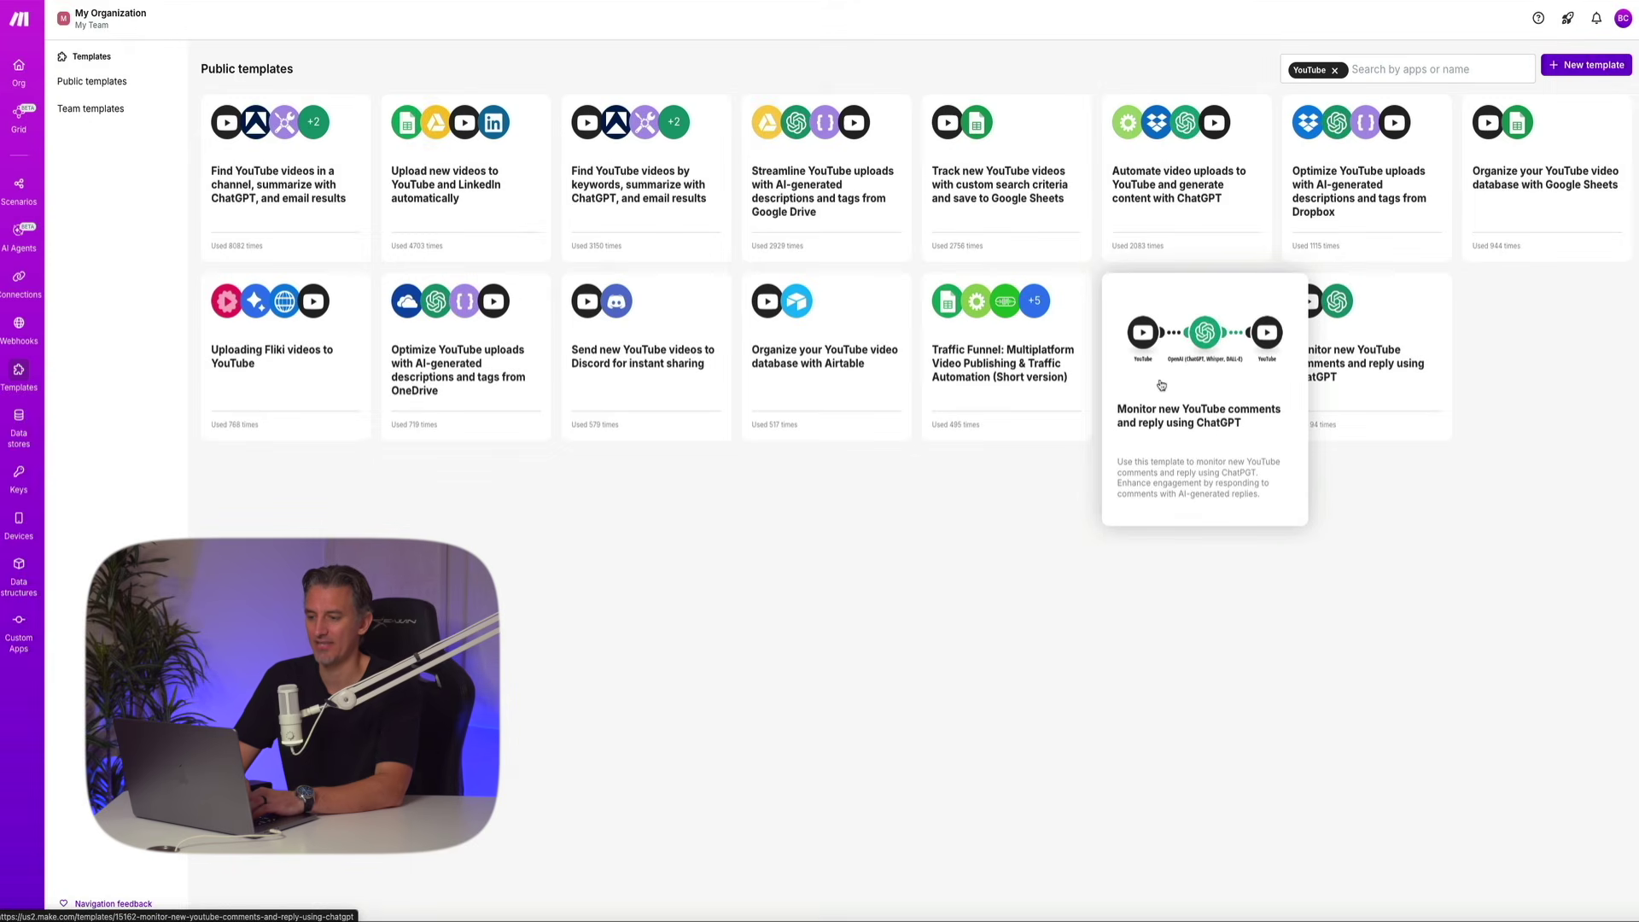
pyautogui.click(1161, 385)
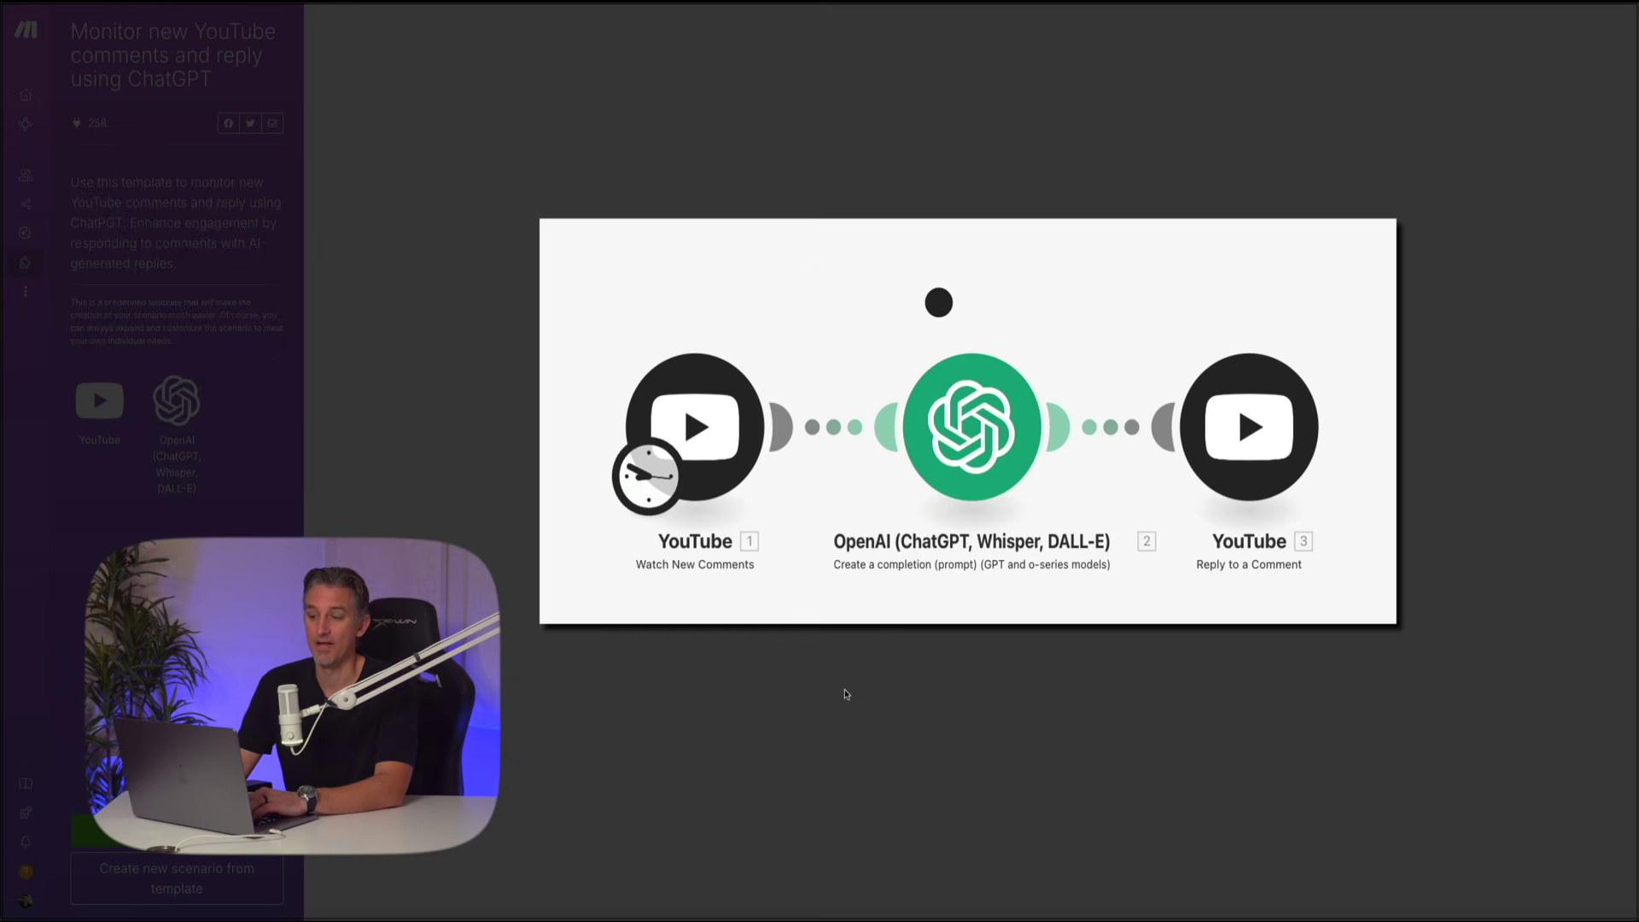
pyautogui.click(845, 693)
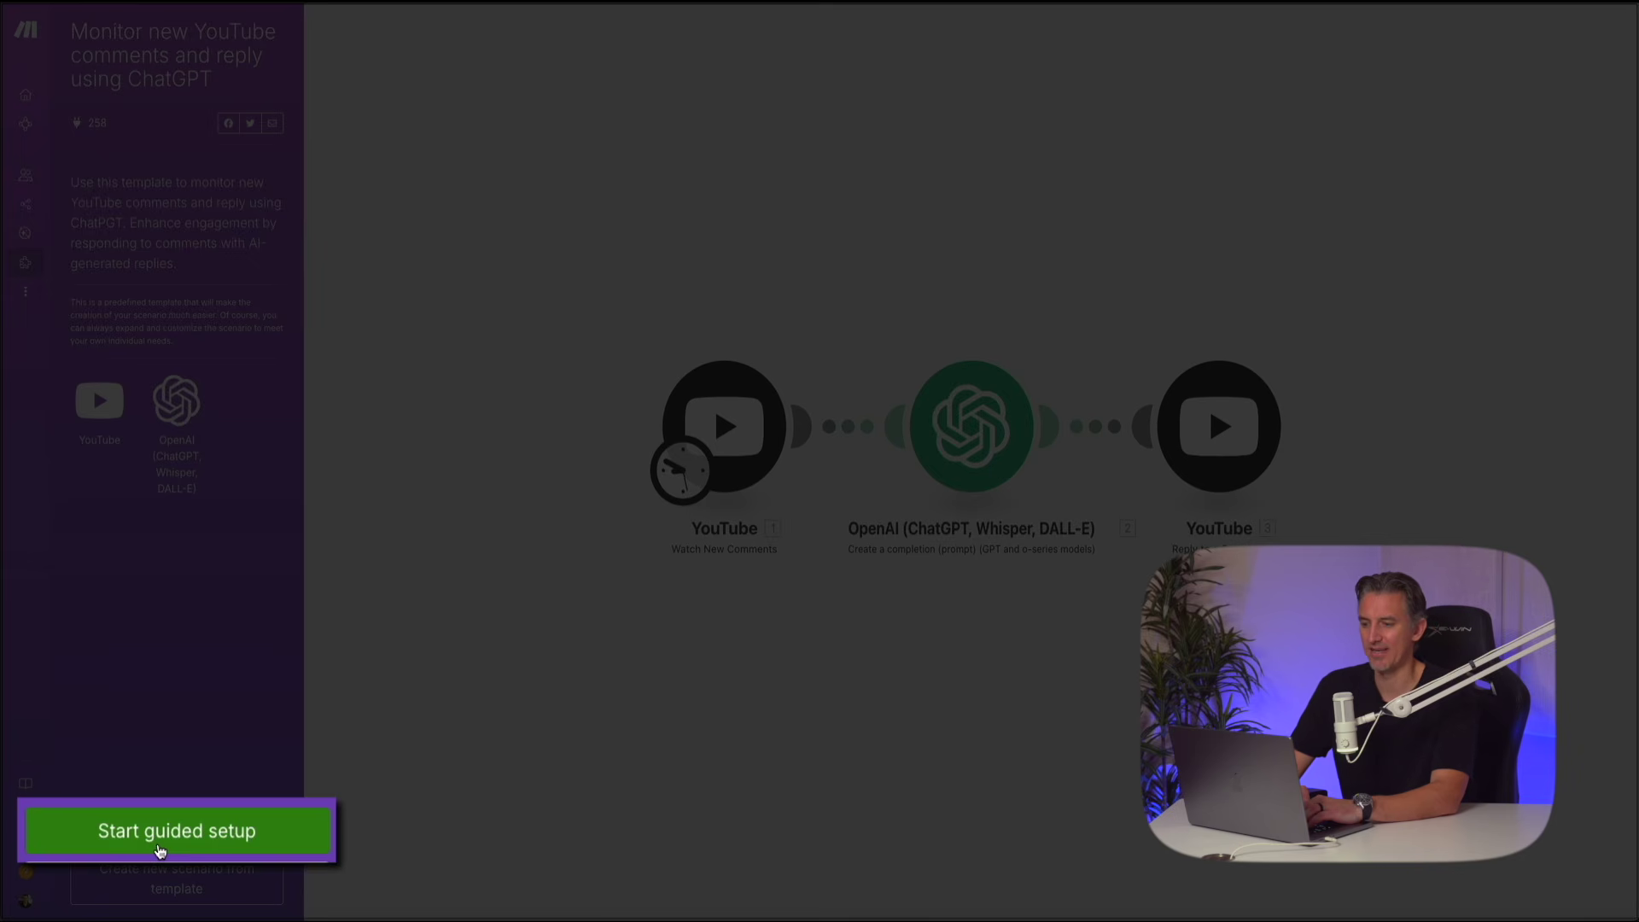
pyautogui.click(160, 849)
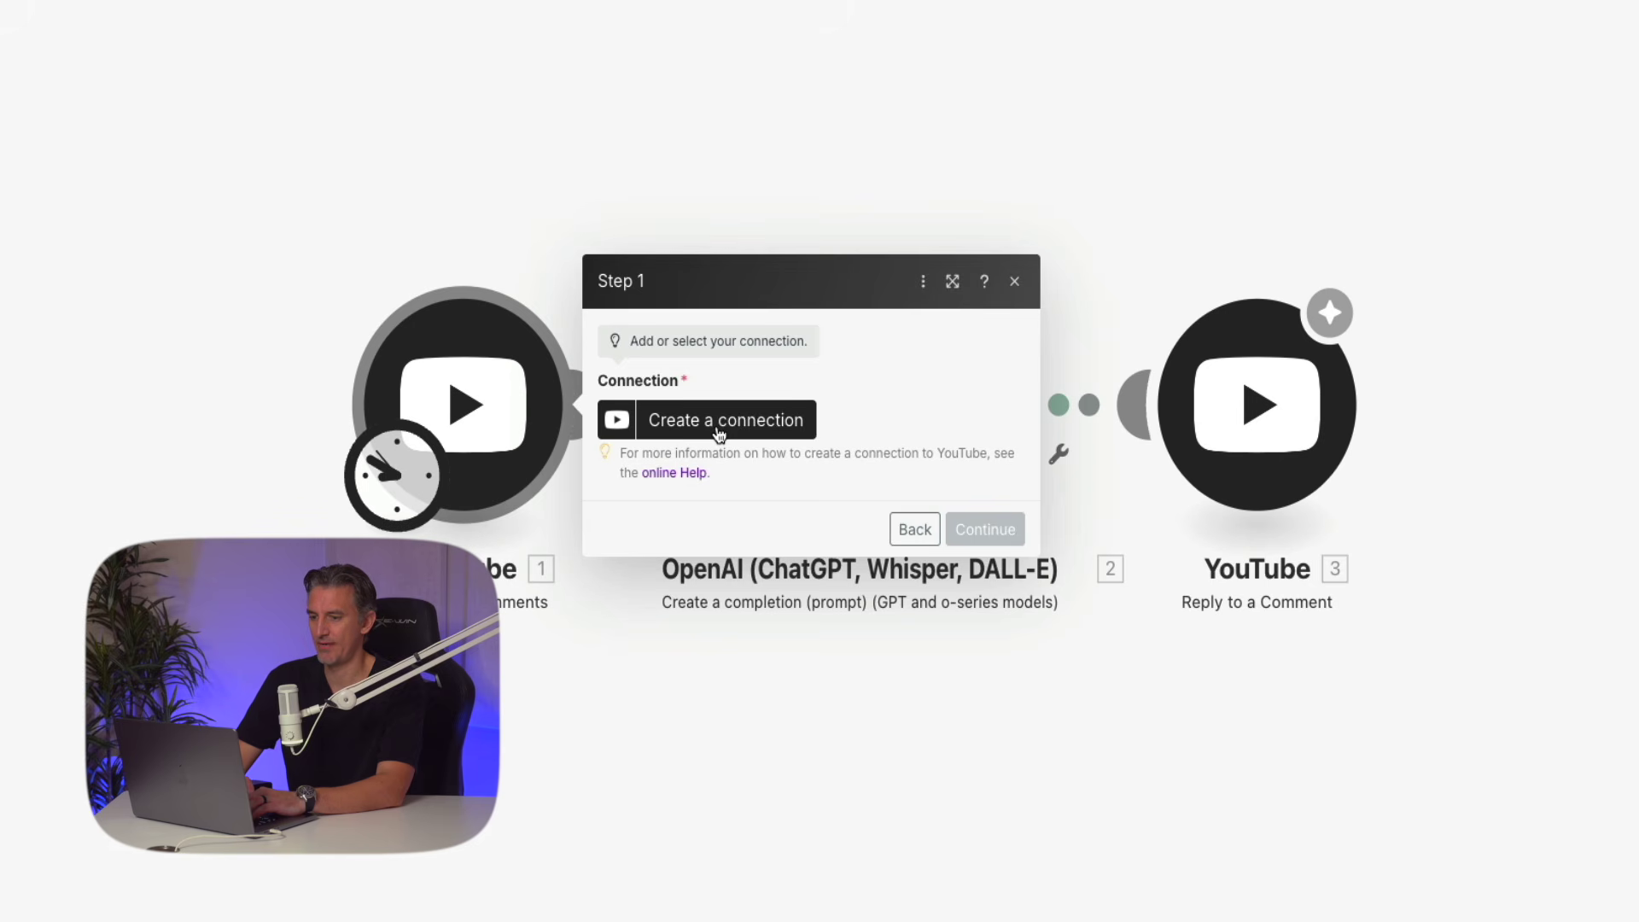
# Step: Create a YouTube connection named "Sage Wave Sounds YouTube connection" and accept YouTube's terms and Google's privacy policy with Yes
pyautogui.click(717, 426)
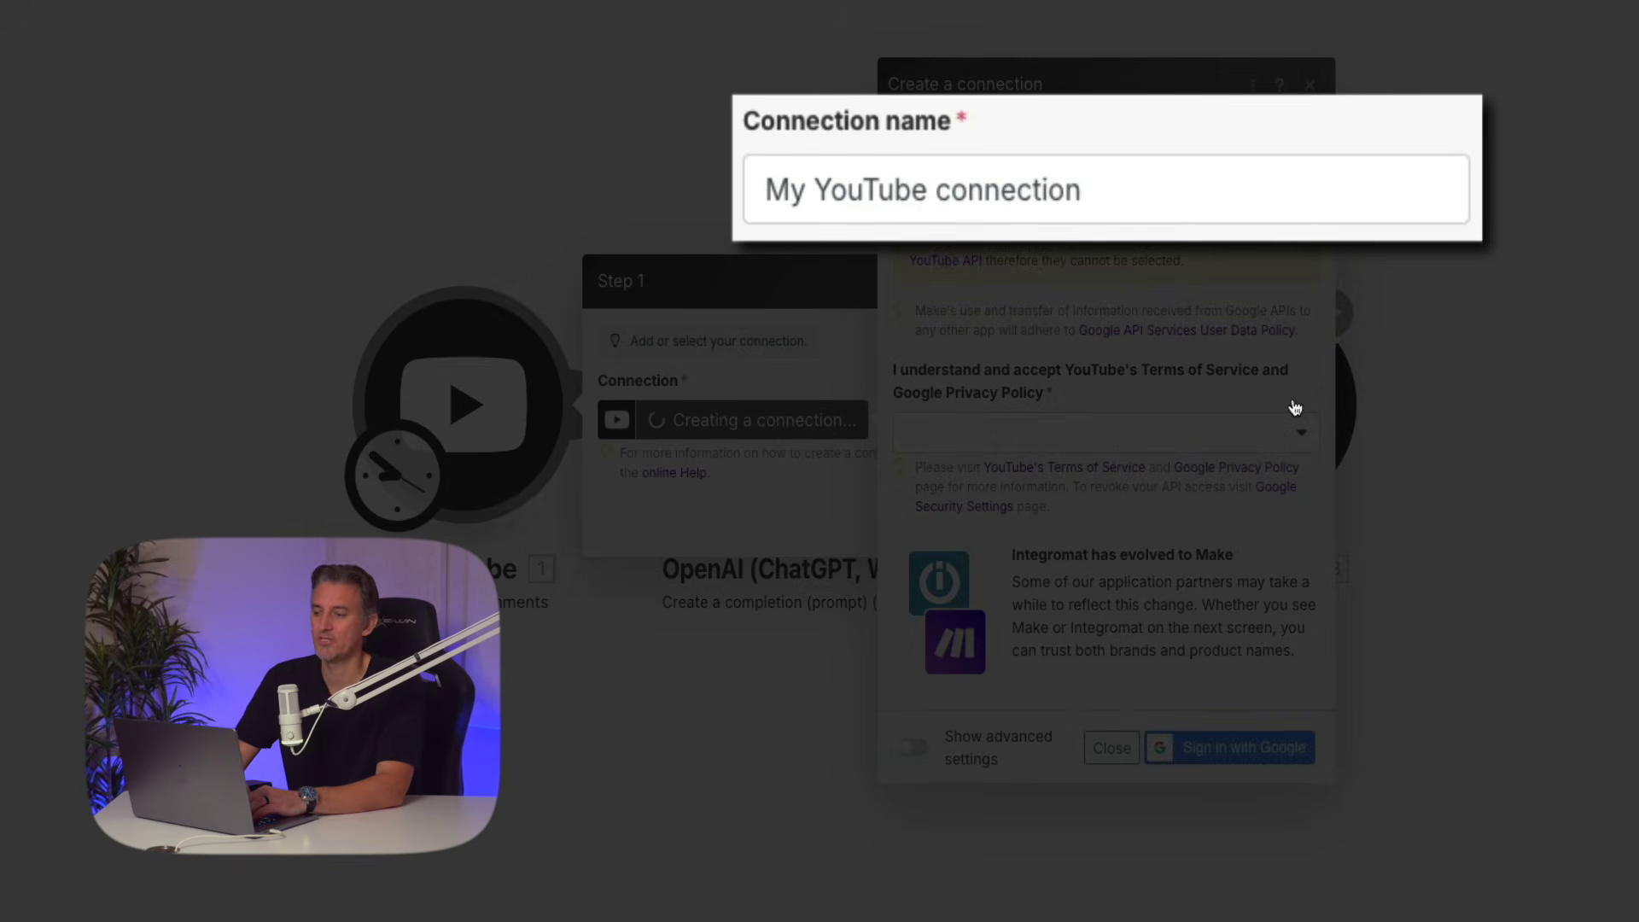
pyautogui.doubleClick(778, 190)
pyautogui.write('Sage Wa')
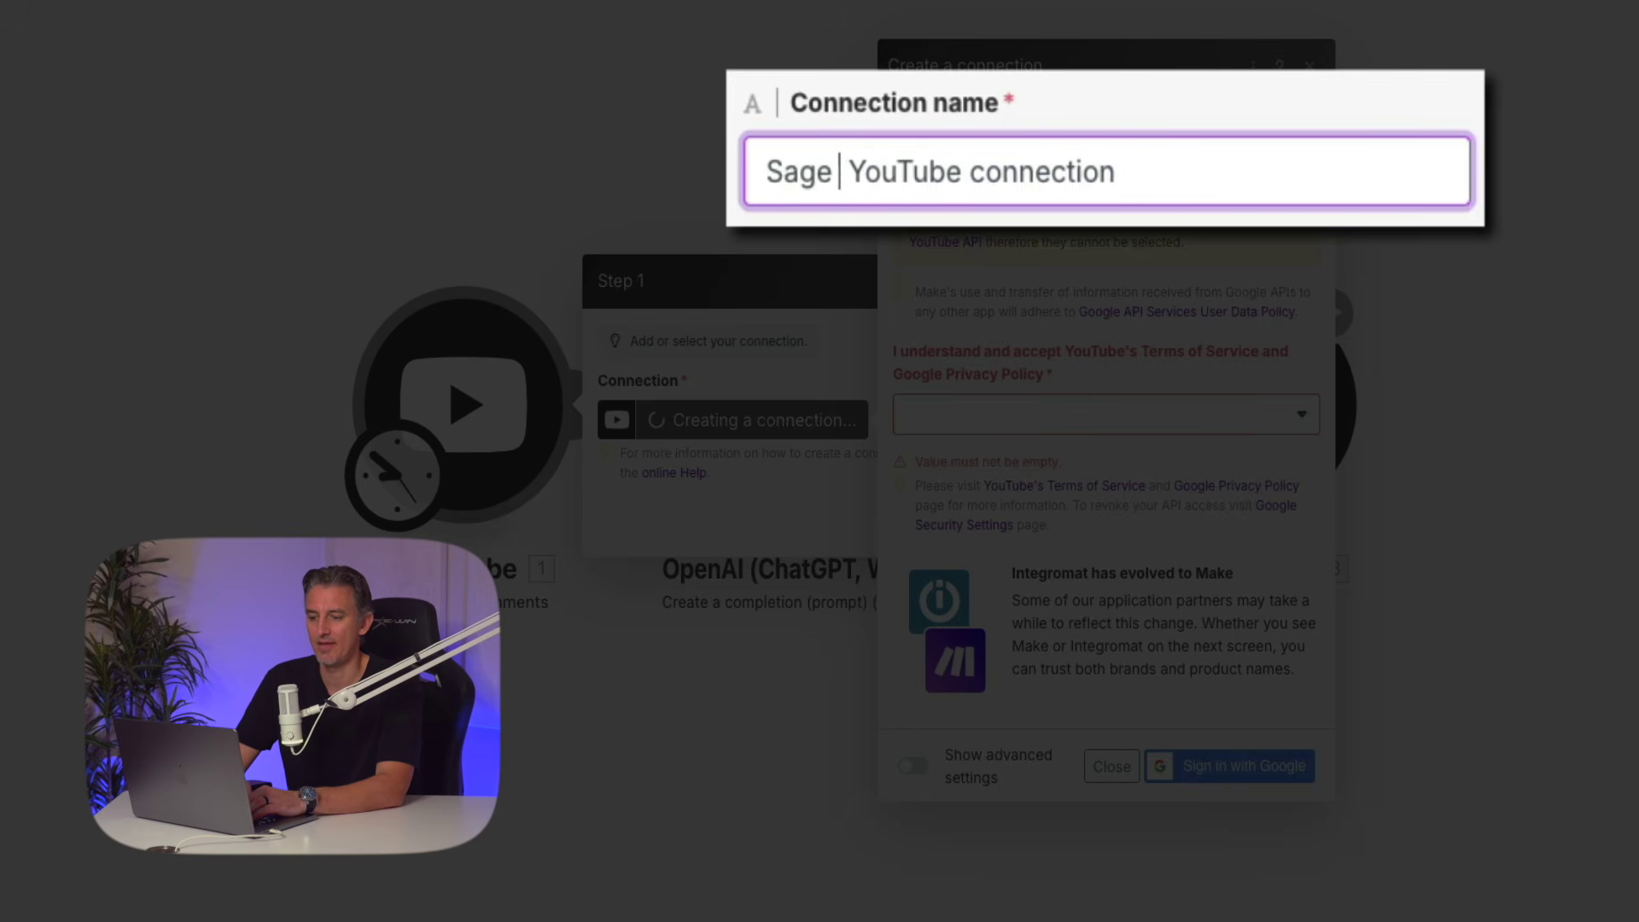
pyautogui.write('ve Sounds')
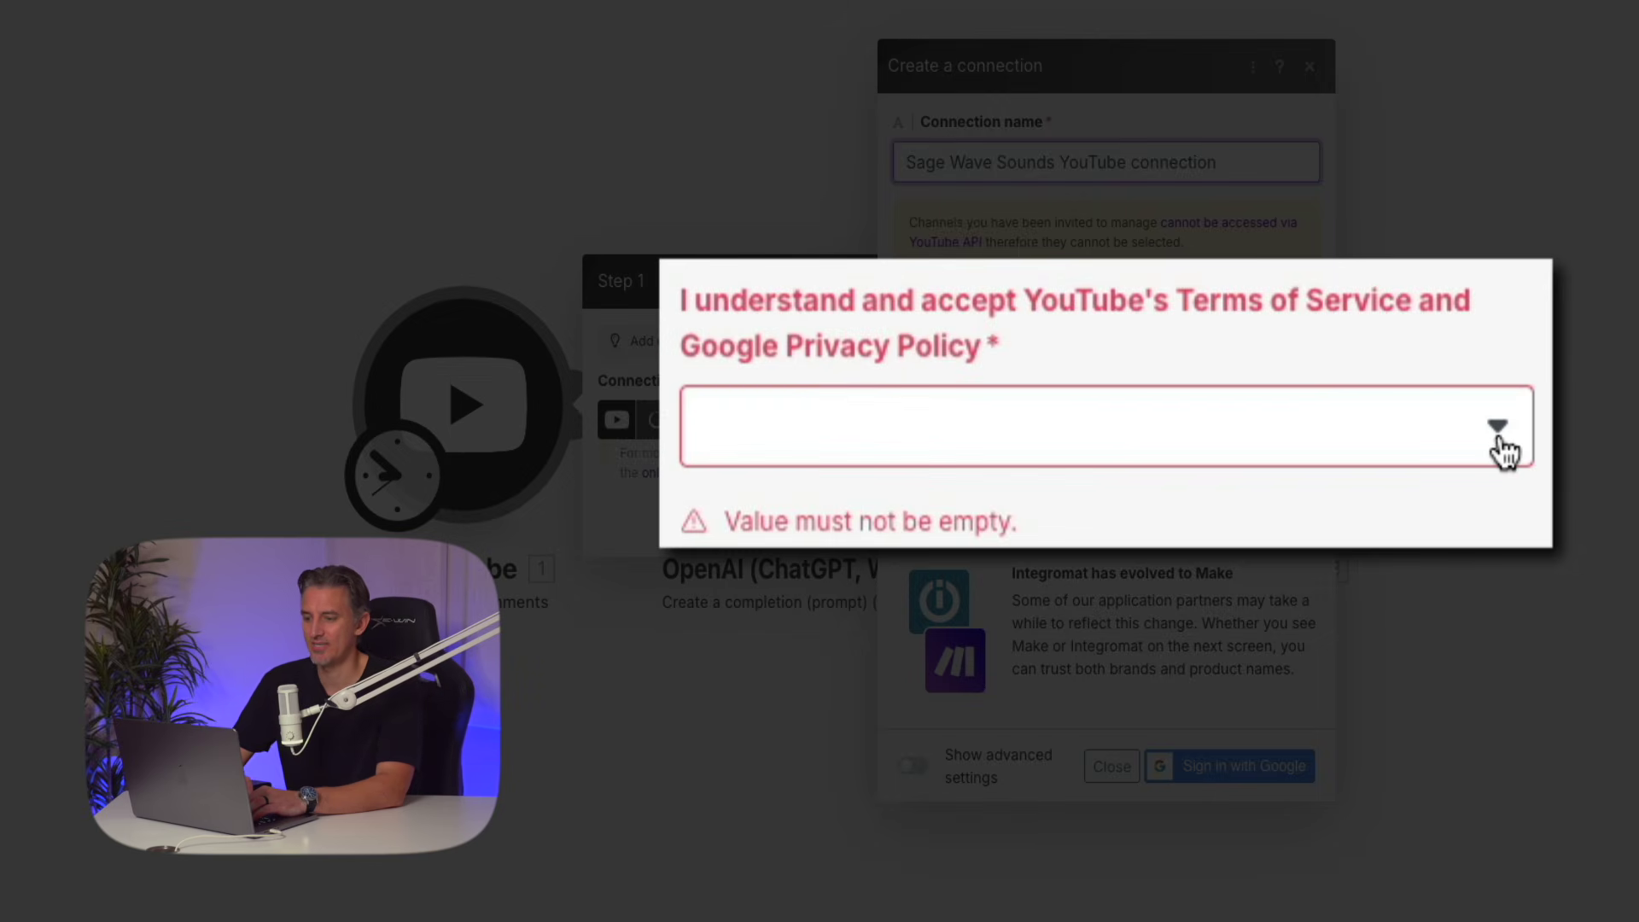
pyautogui.click(1498, 431)
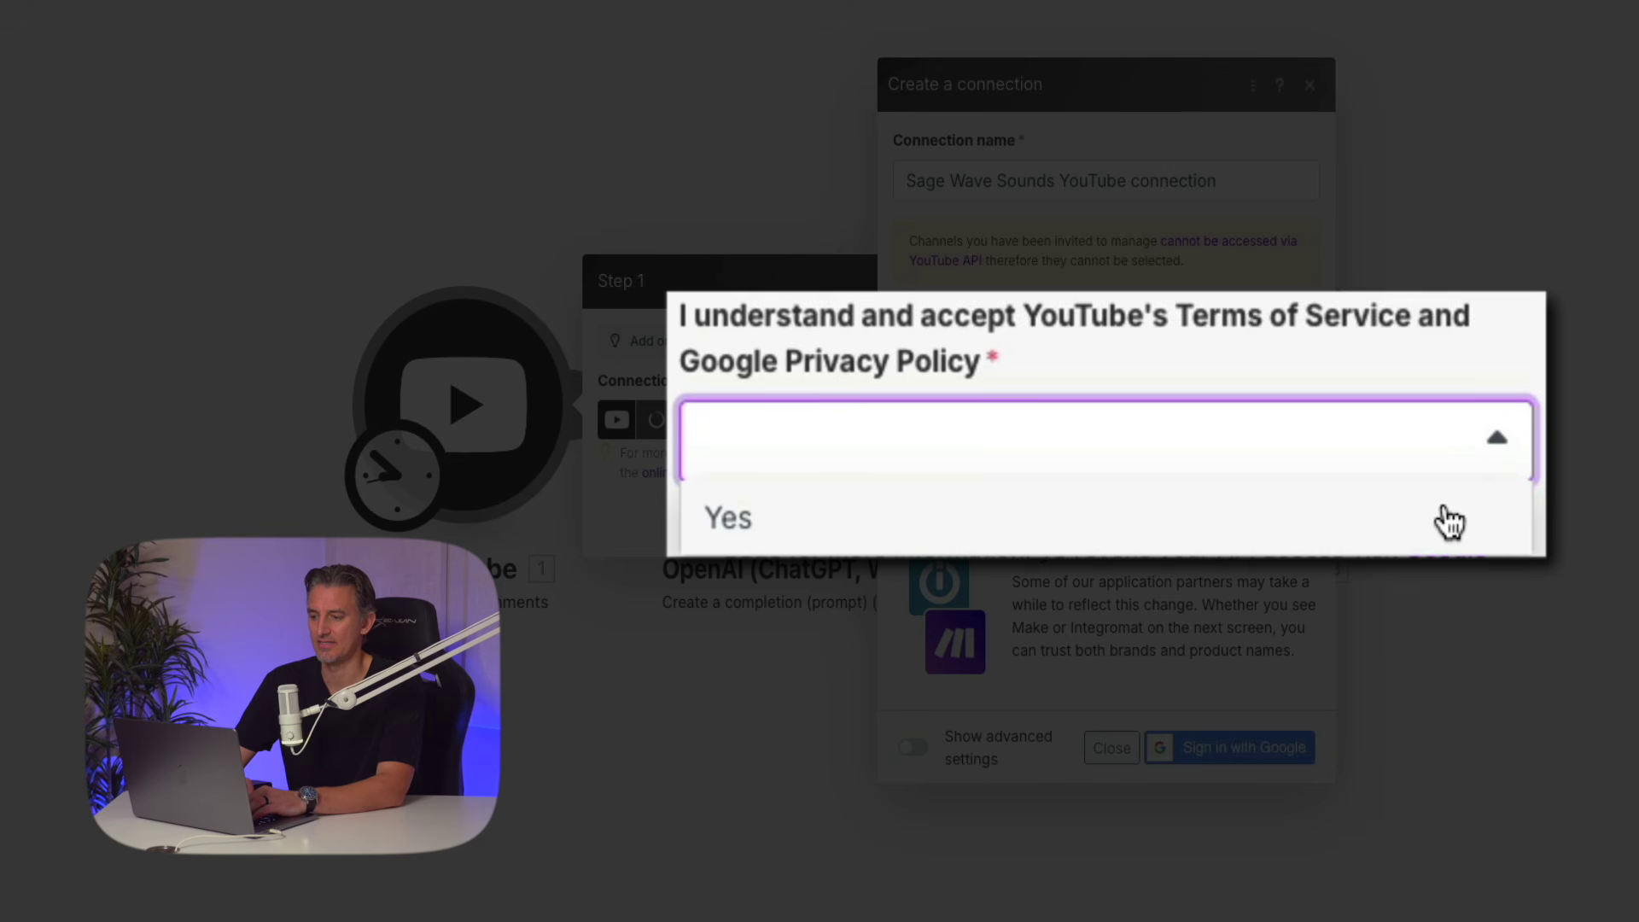
pyautogui.click(1278, 472)
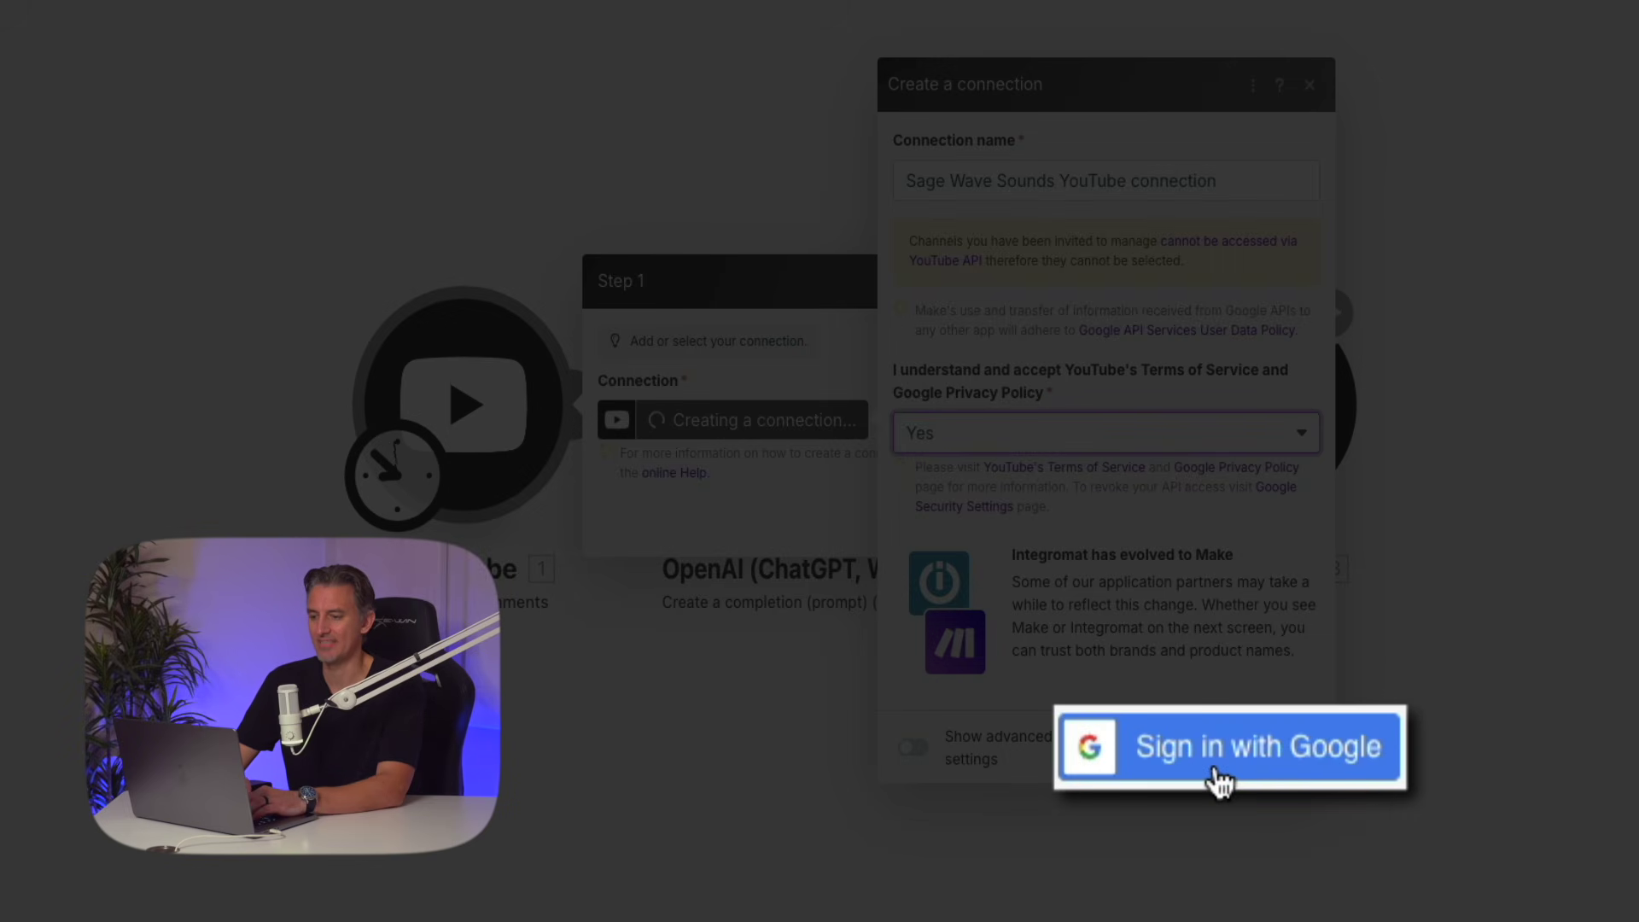
# Step: Sign in with a different Google account using the channel's e-mail and grant Make access to its YouTube data
pyautogui.click(1222, 760)
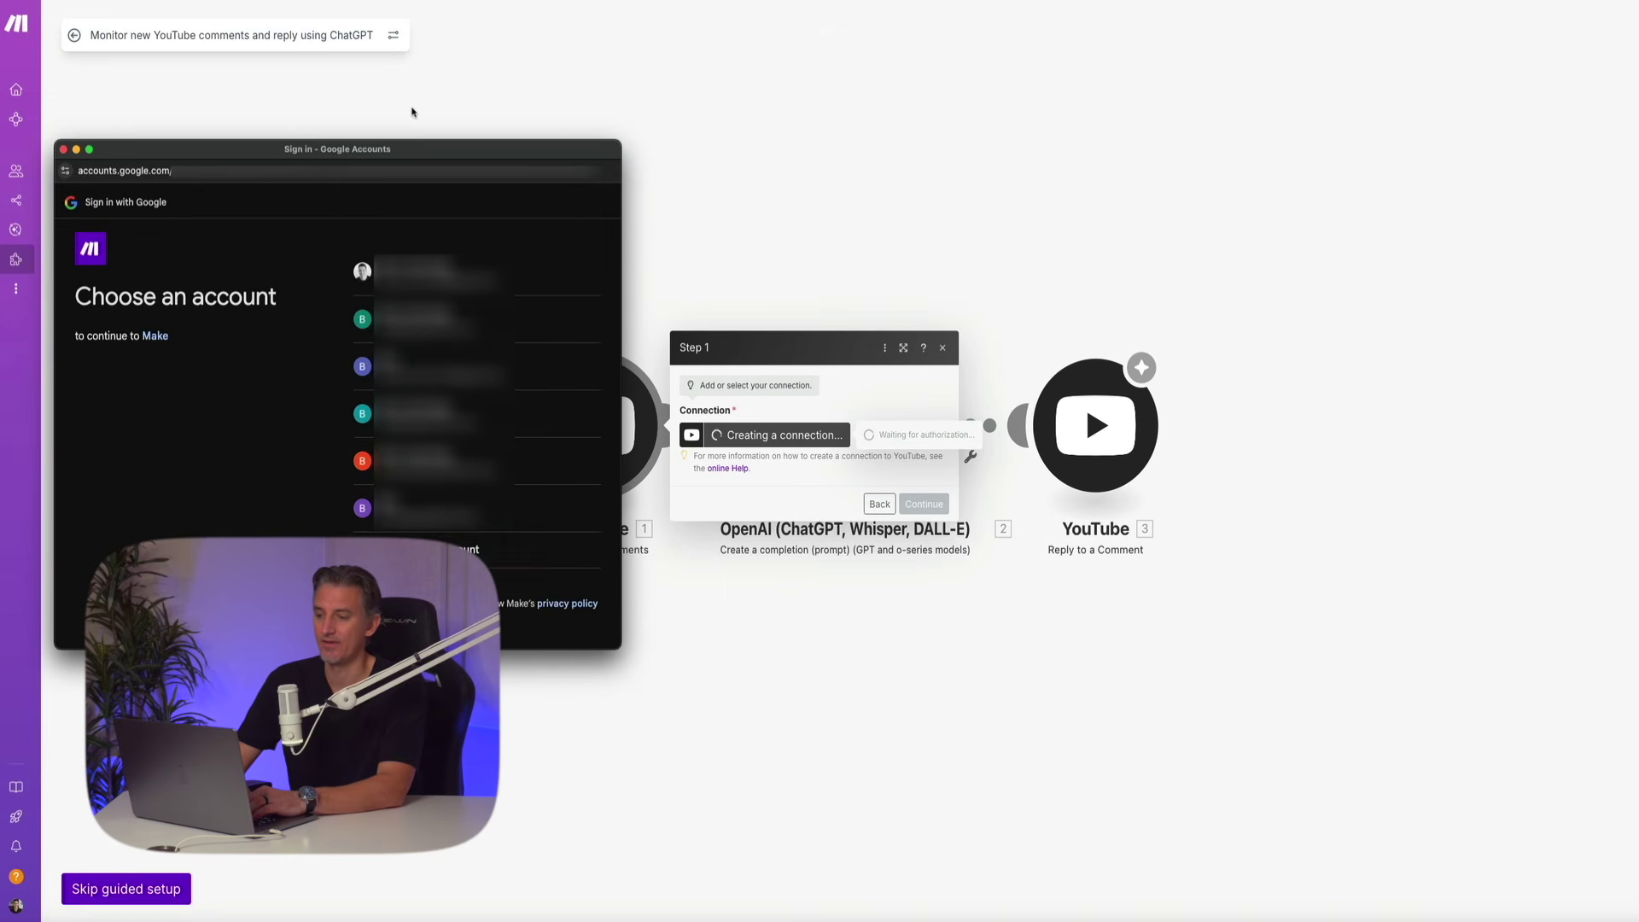
pyautogui.click(475, 549)
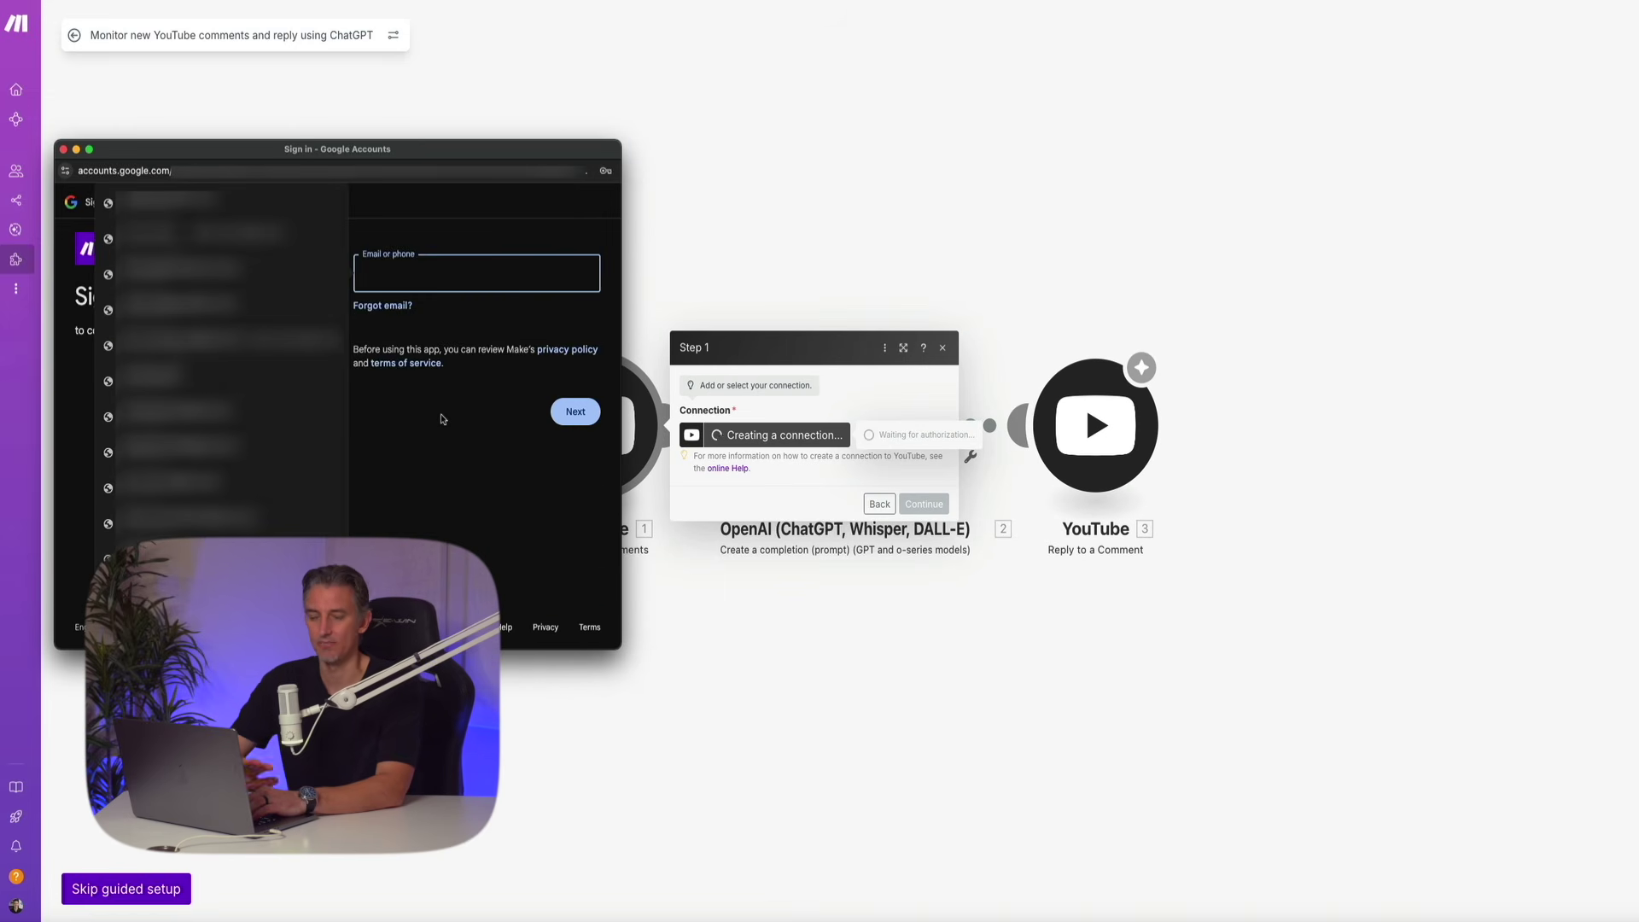
pyautogui.press('Down')
pyautogui.press('Return')
pyautogui.click(577, 413)
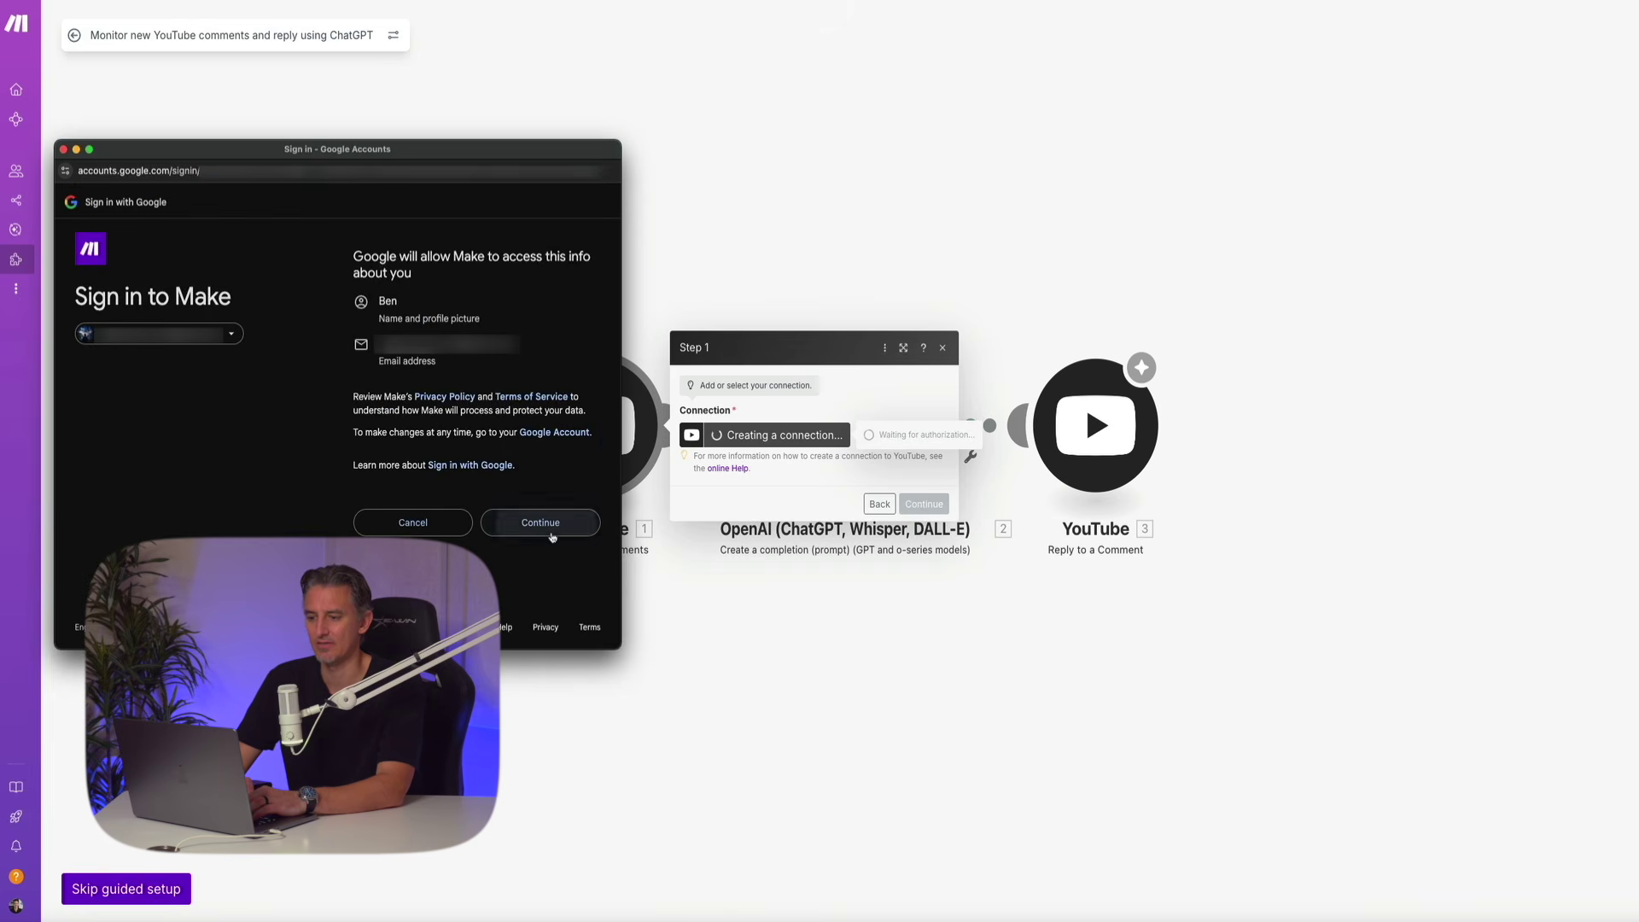
pyautogui.click(551, 534)
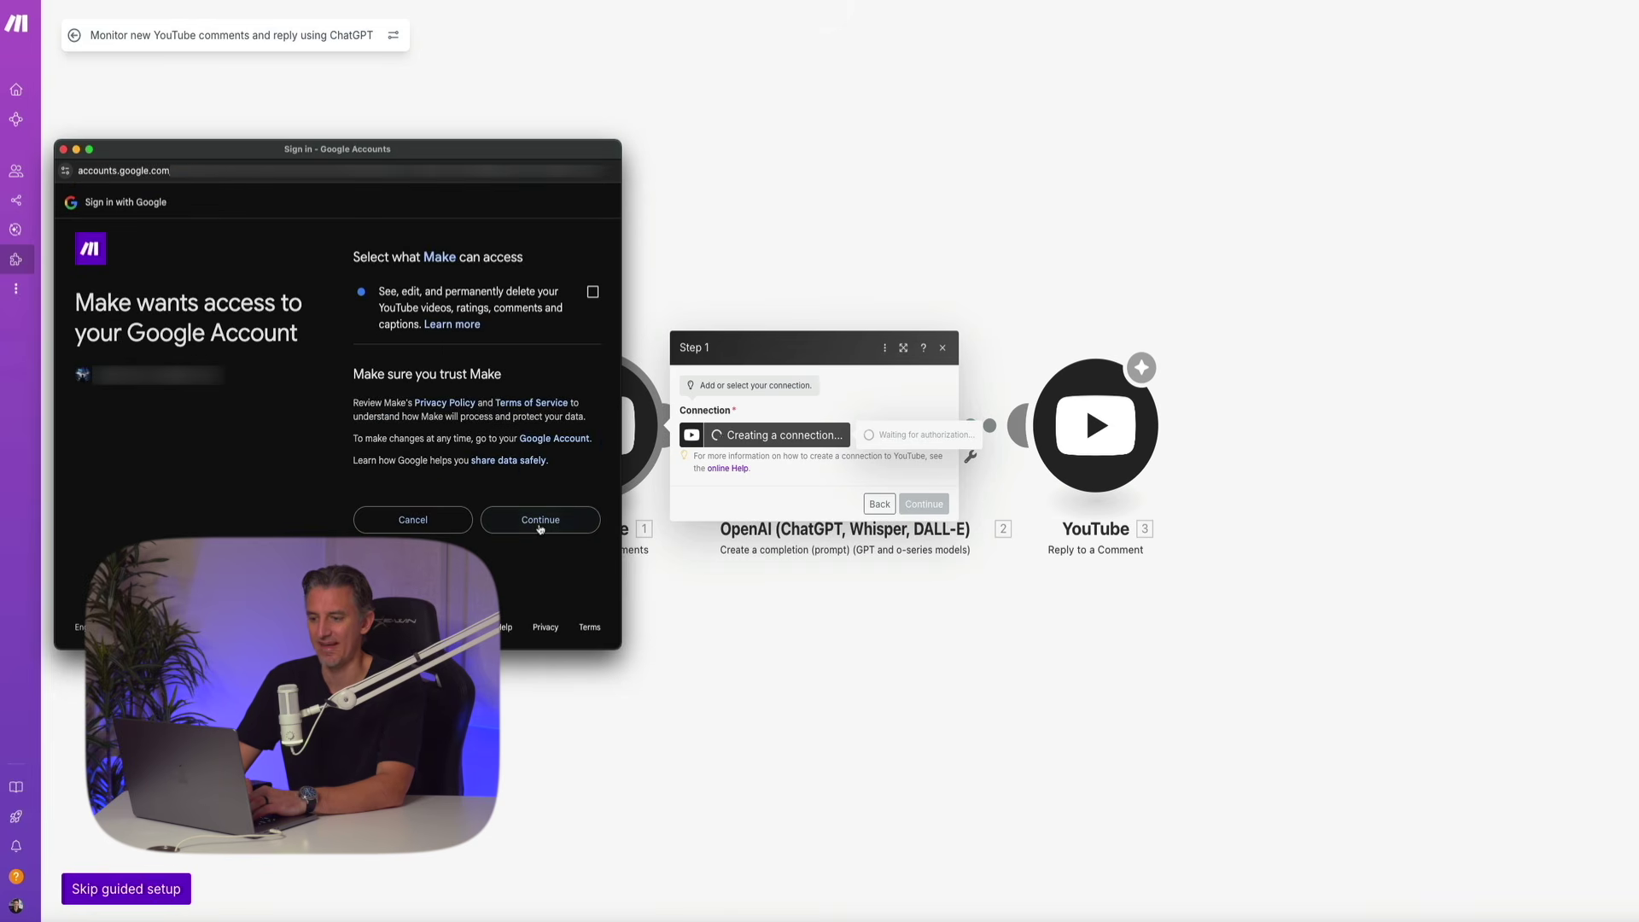
pyautogui.click(540, 526)
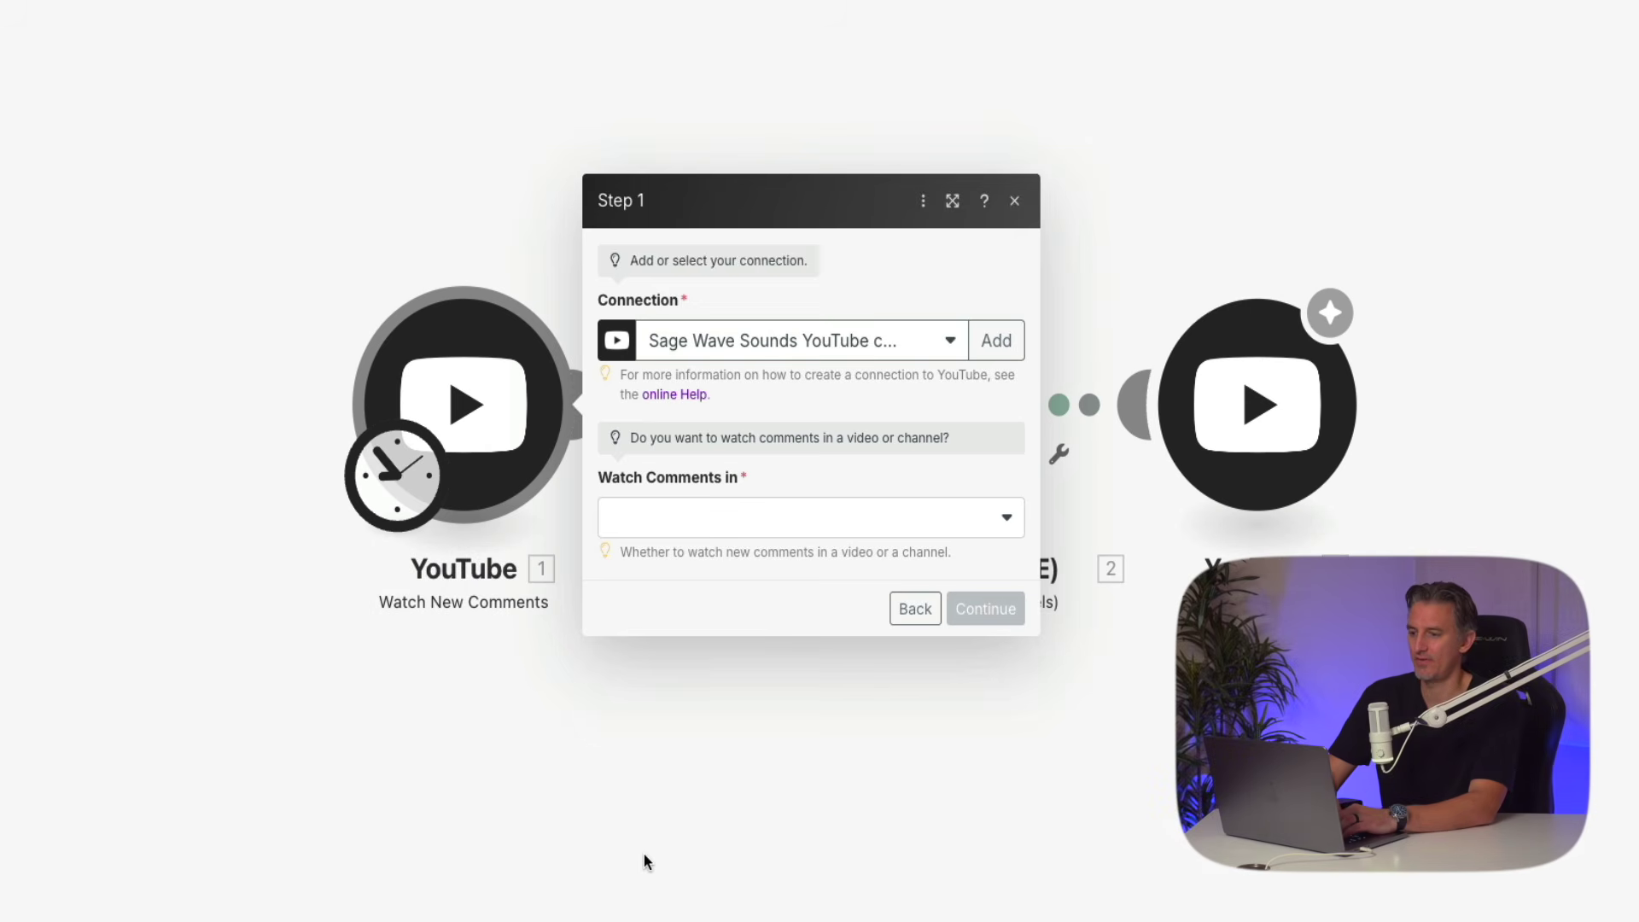
# Step: Set the Watch New Comments trigger to watch comments in a Channel
pyautogui.click(1007, 518)
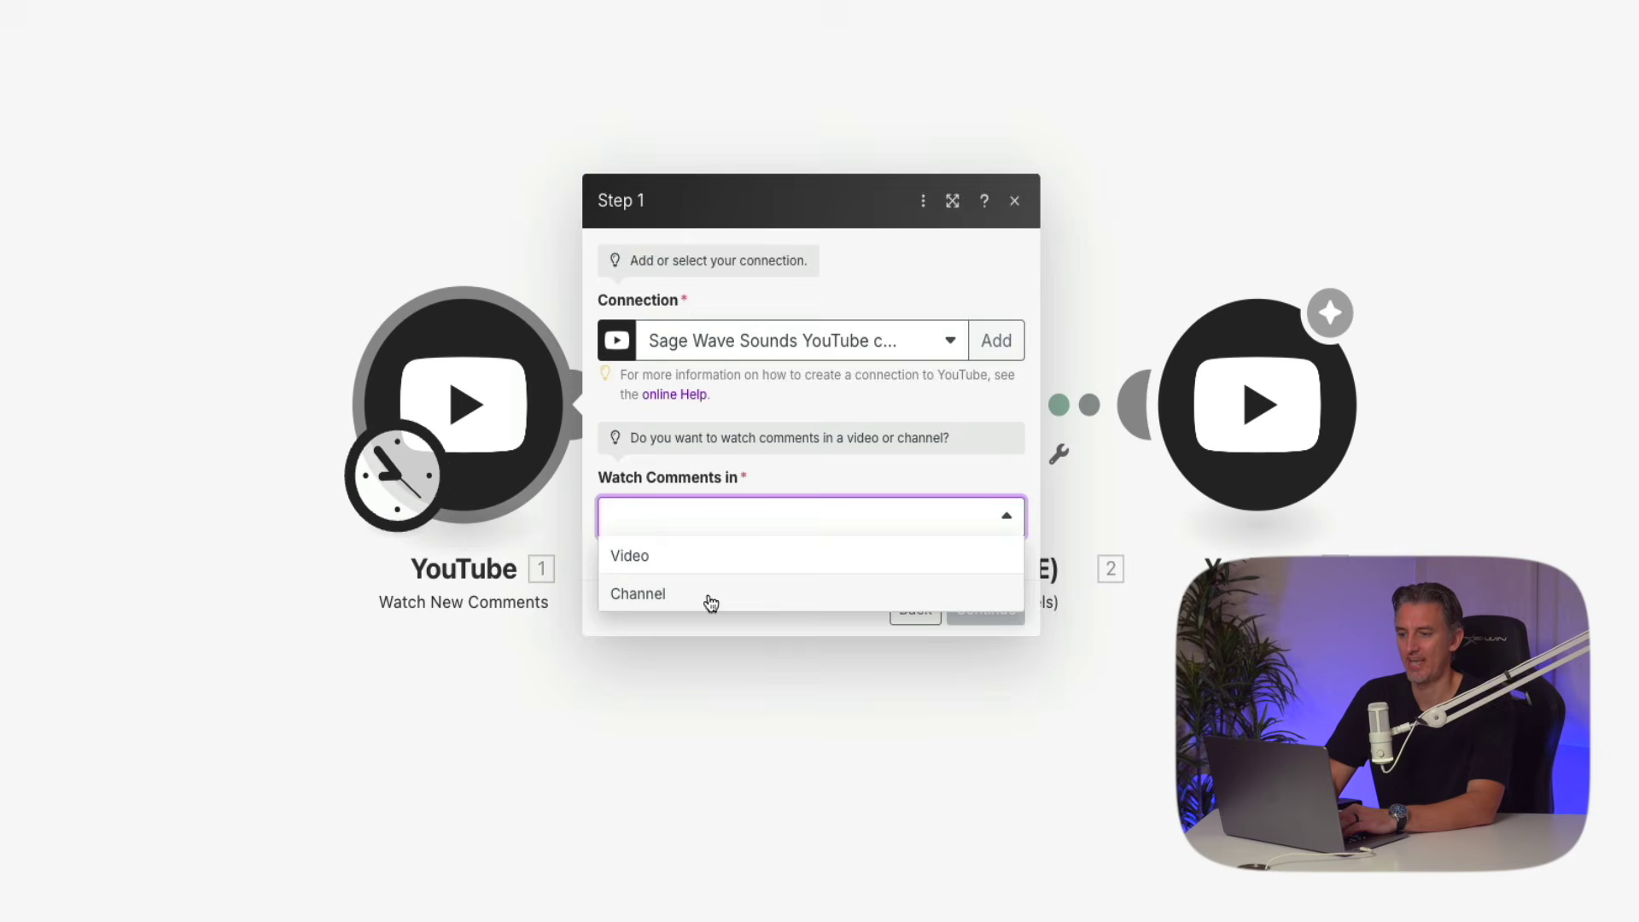
pyautogui.click(706, 603)
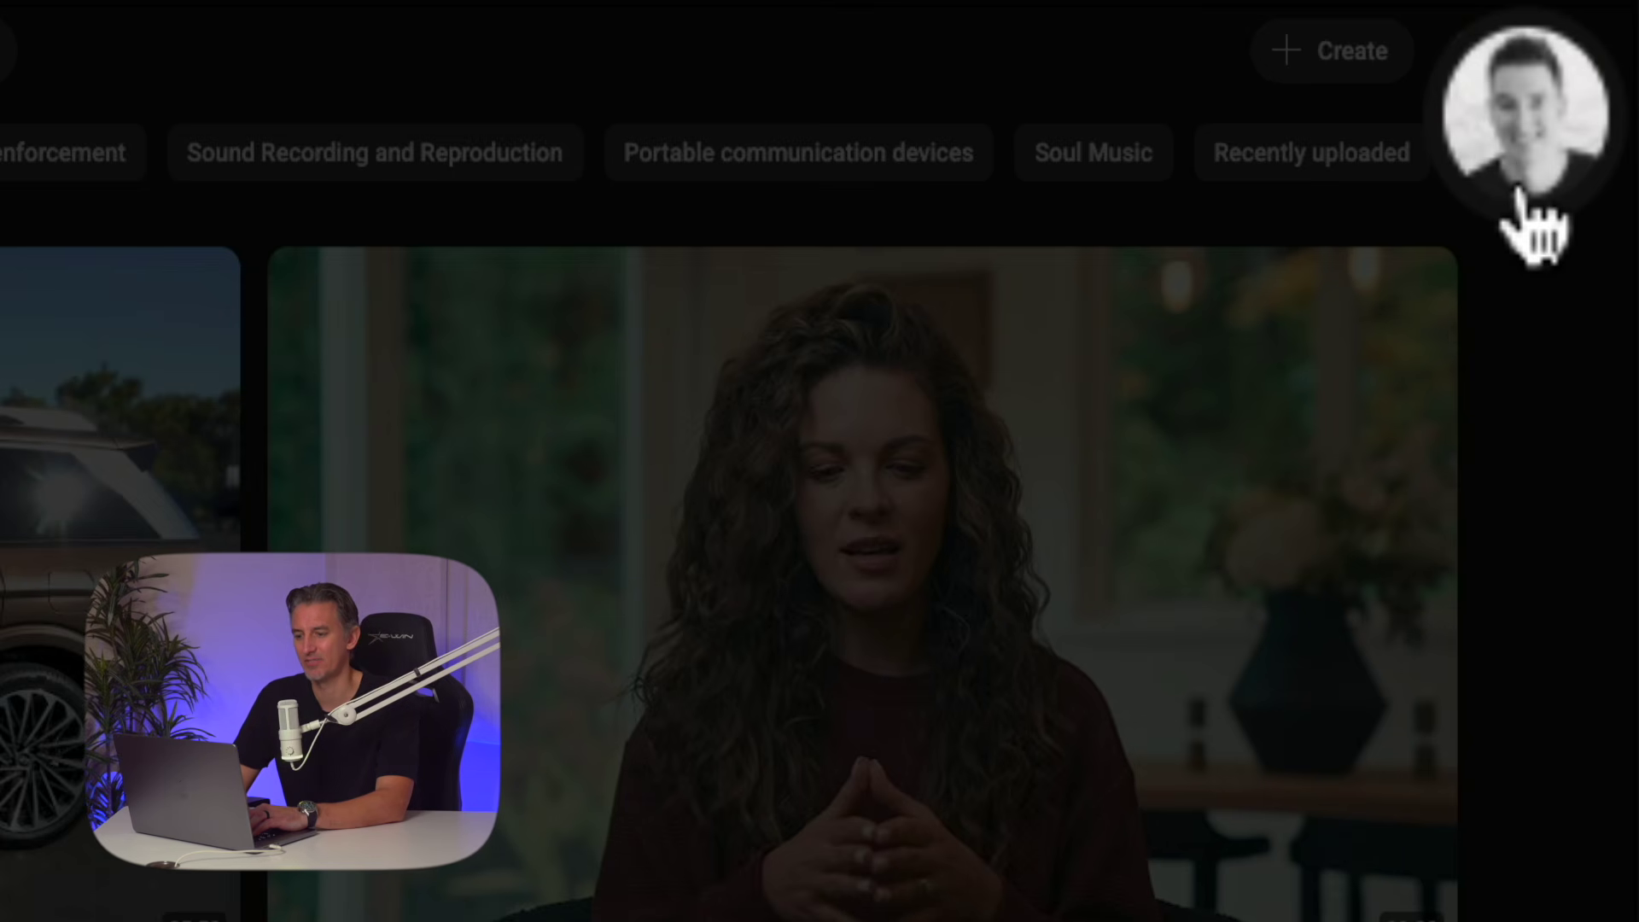
# Step: Switch to YouTube, go to YouTube Studio and show the channel's advanced settings
pyautogui.click(1559, 68)
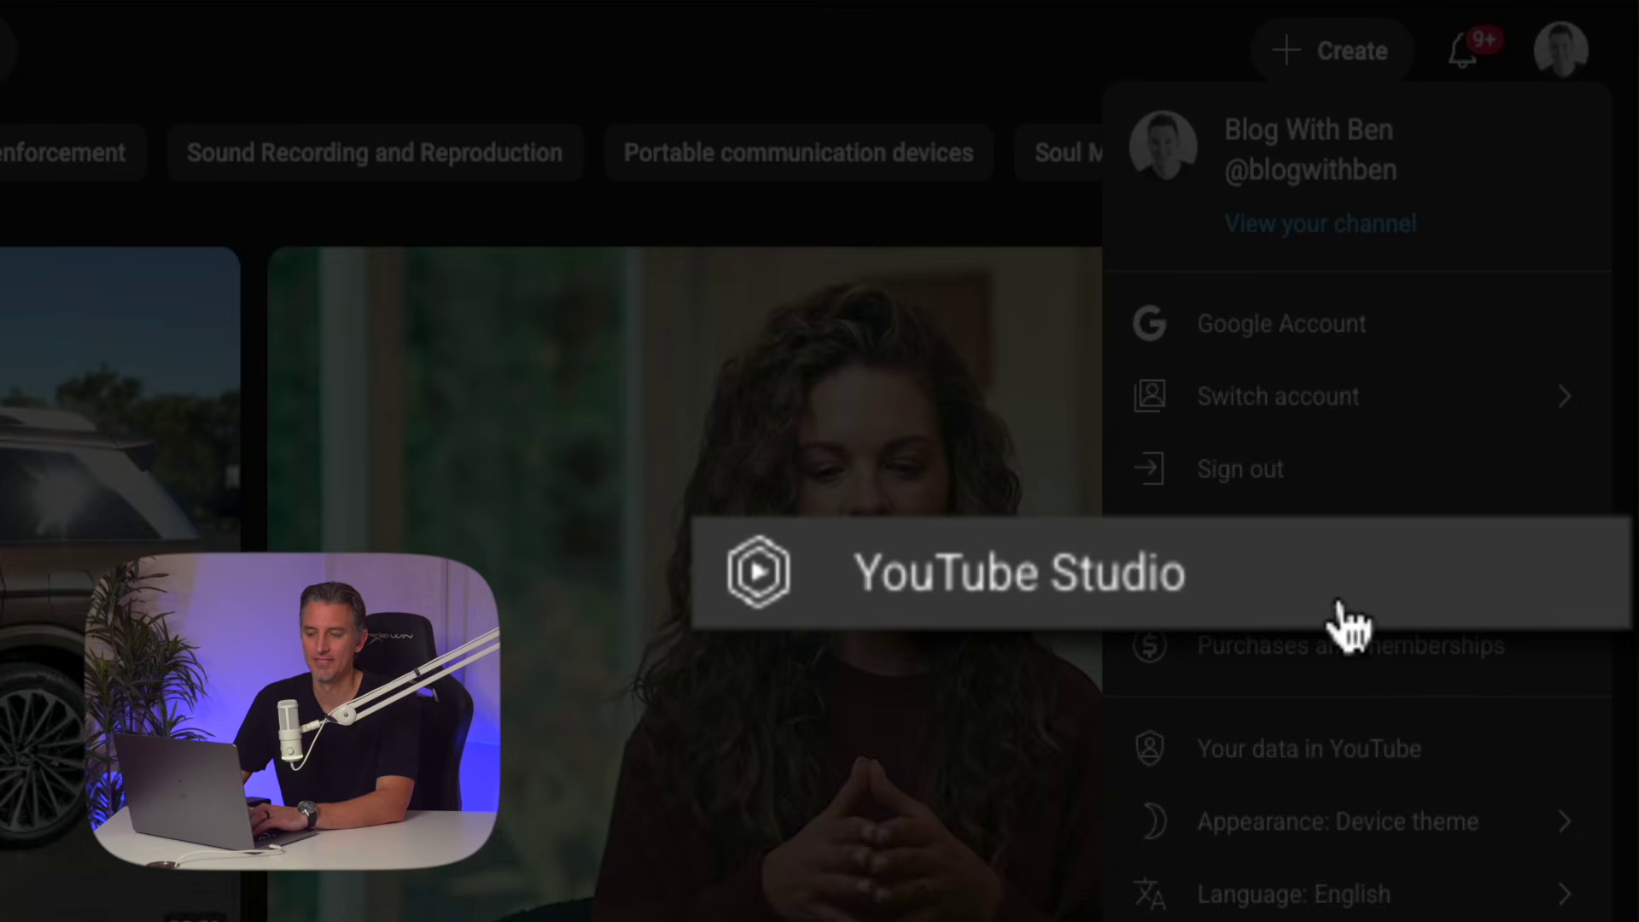
pyautogui.click(1344, 610)
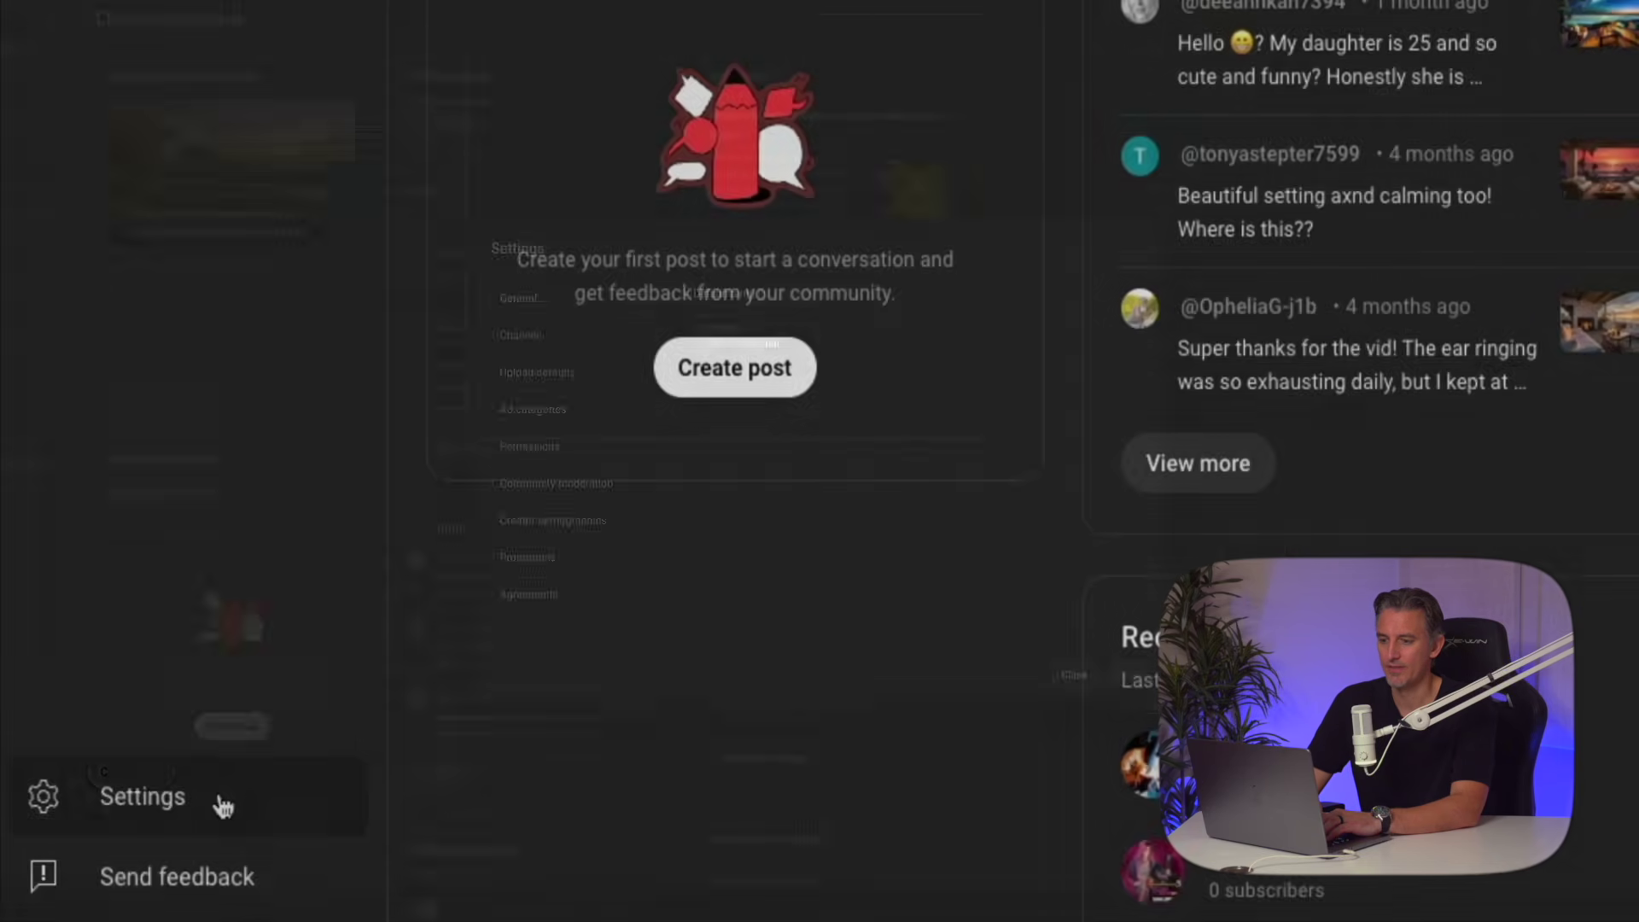
pyautogui.click(303, 809)
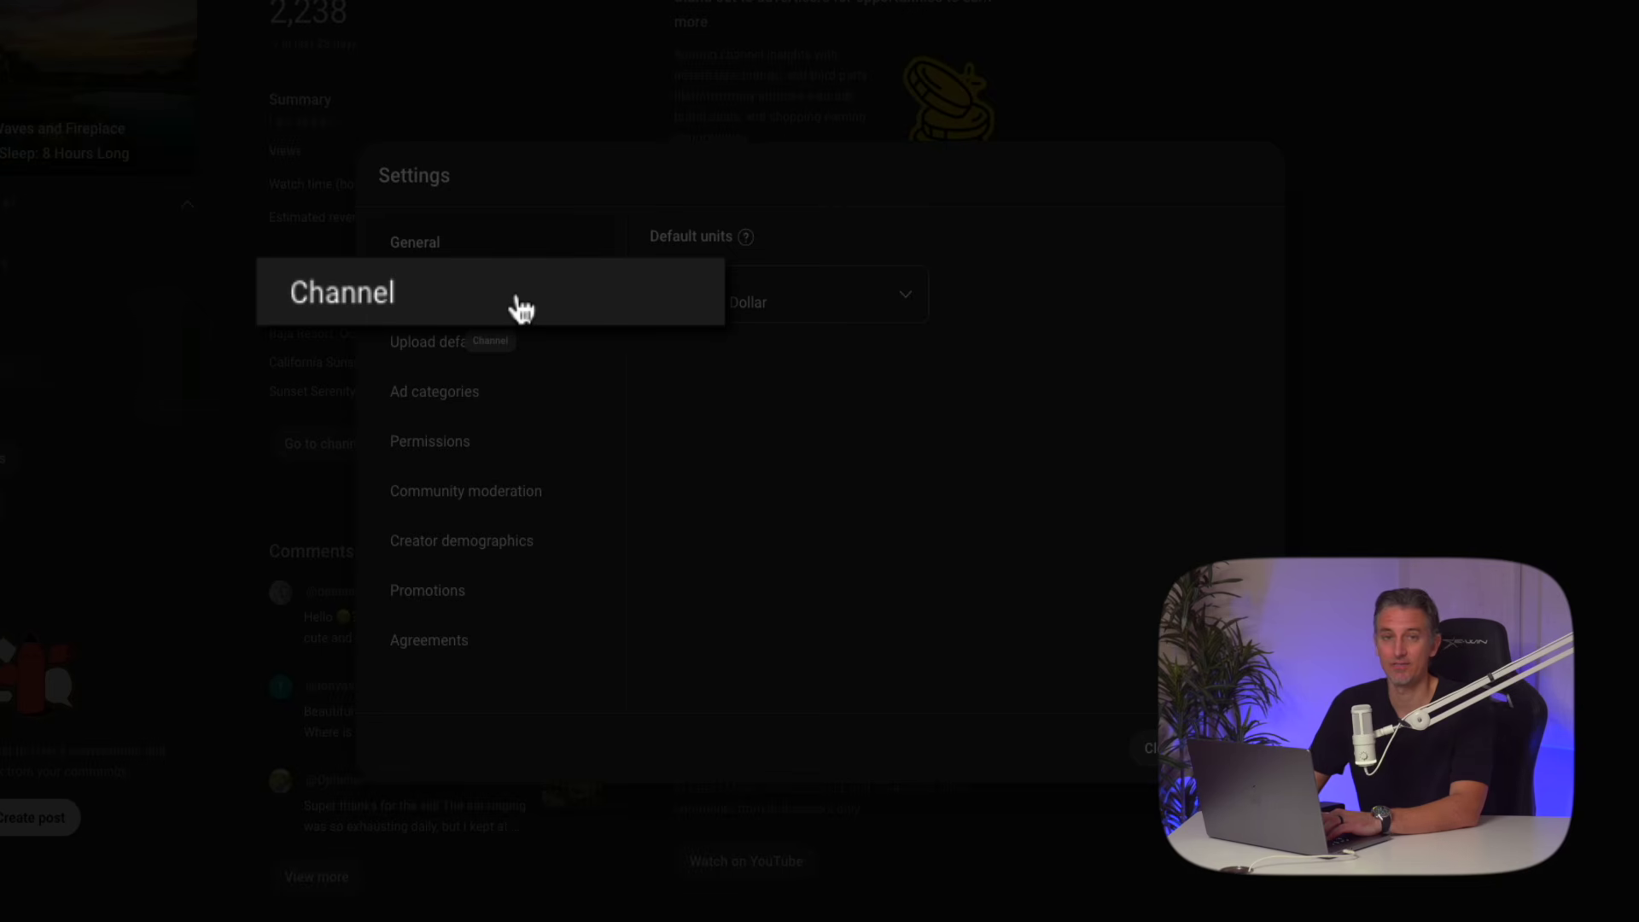
pyautogui.click(517, 309)
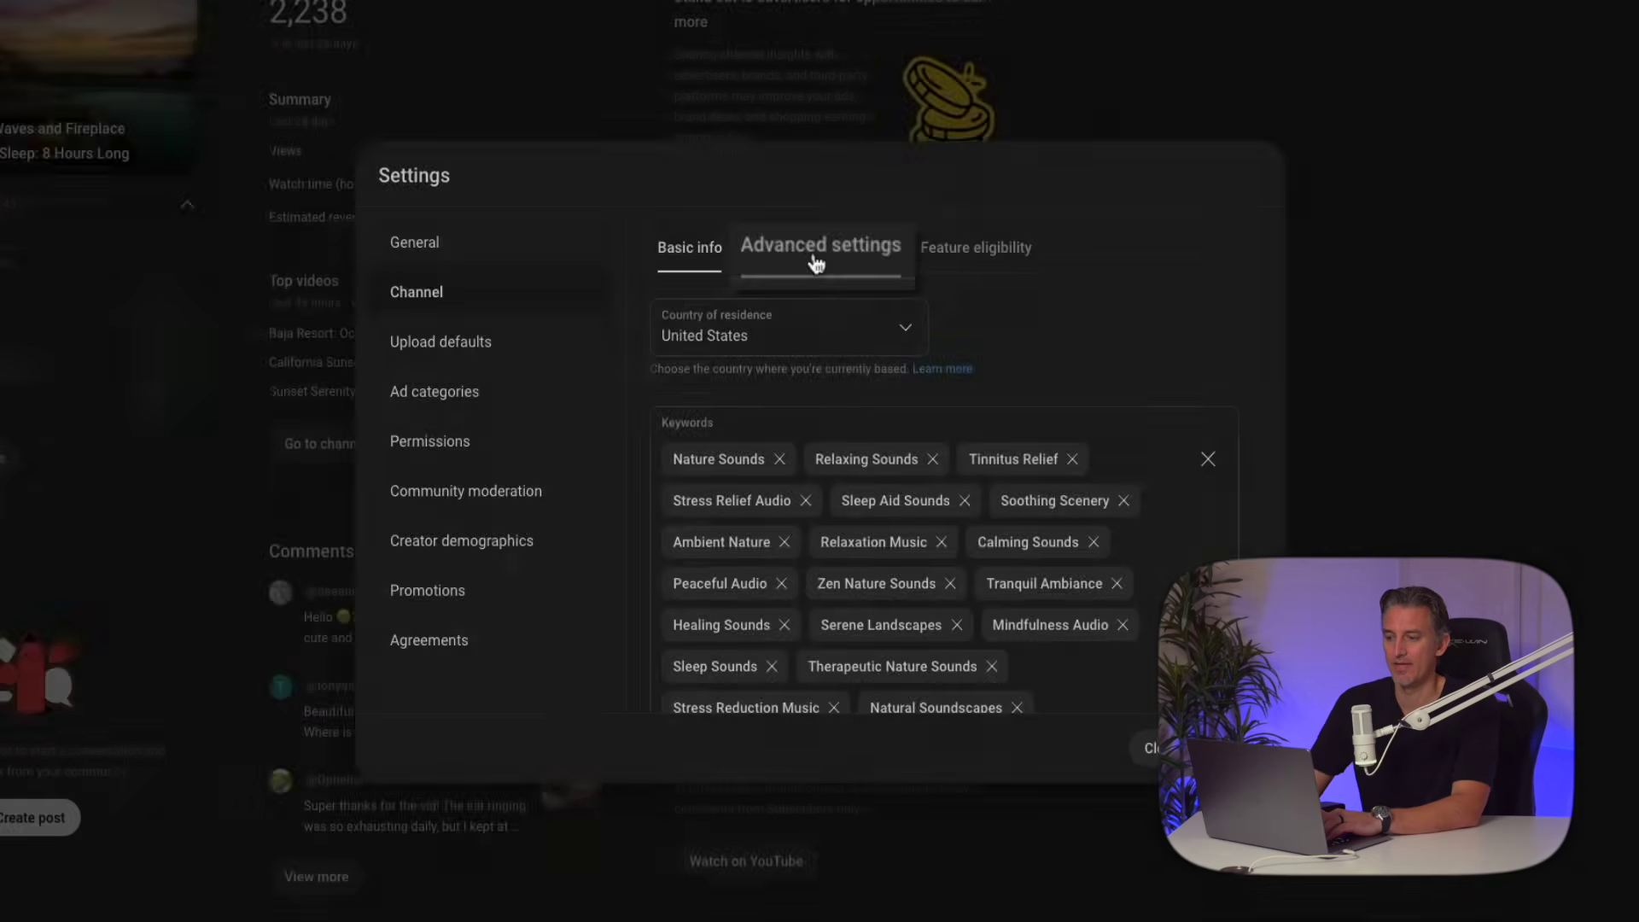
pyautogui.click(817, 260)
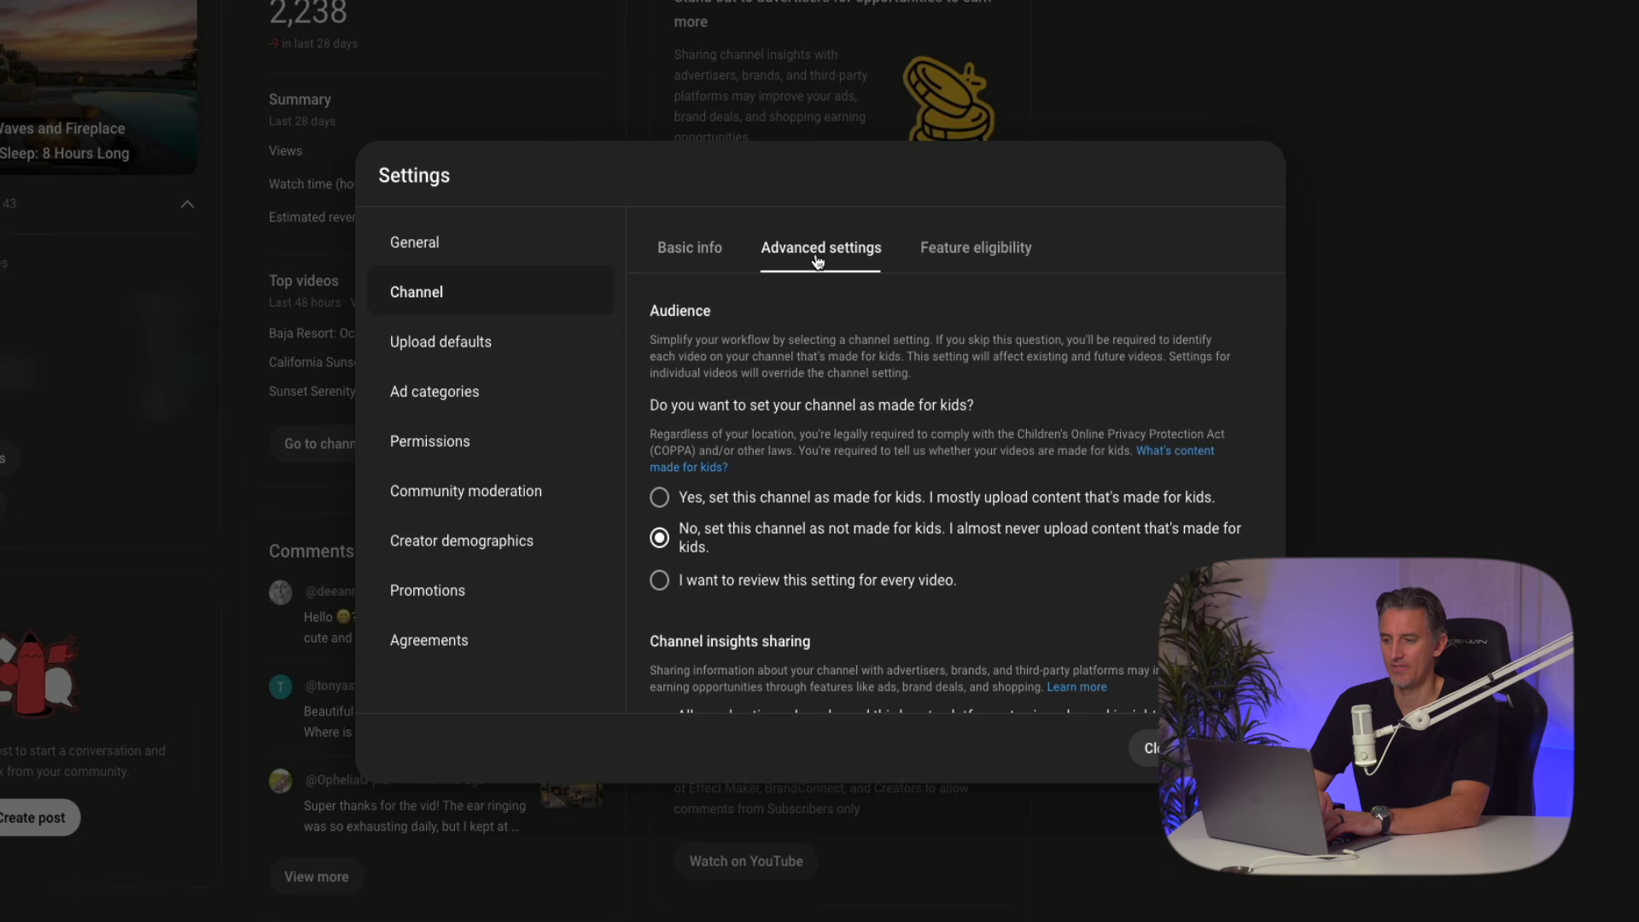
# Step: Copy the channel ID from the YouTube account's advanced settings and paste it into the trigger's Channel ID field in Make
pyautogui.scroll(-6, 834, 474)
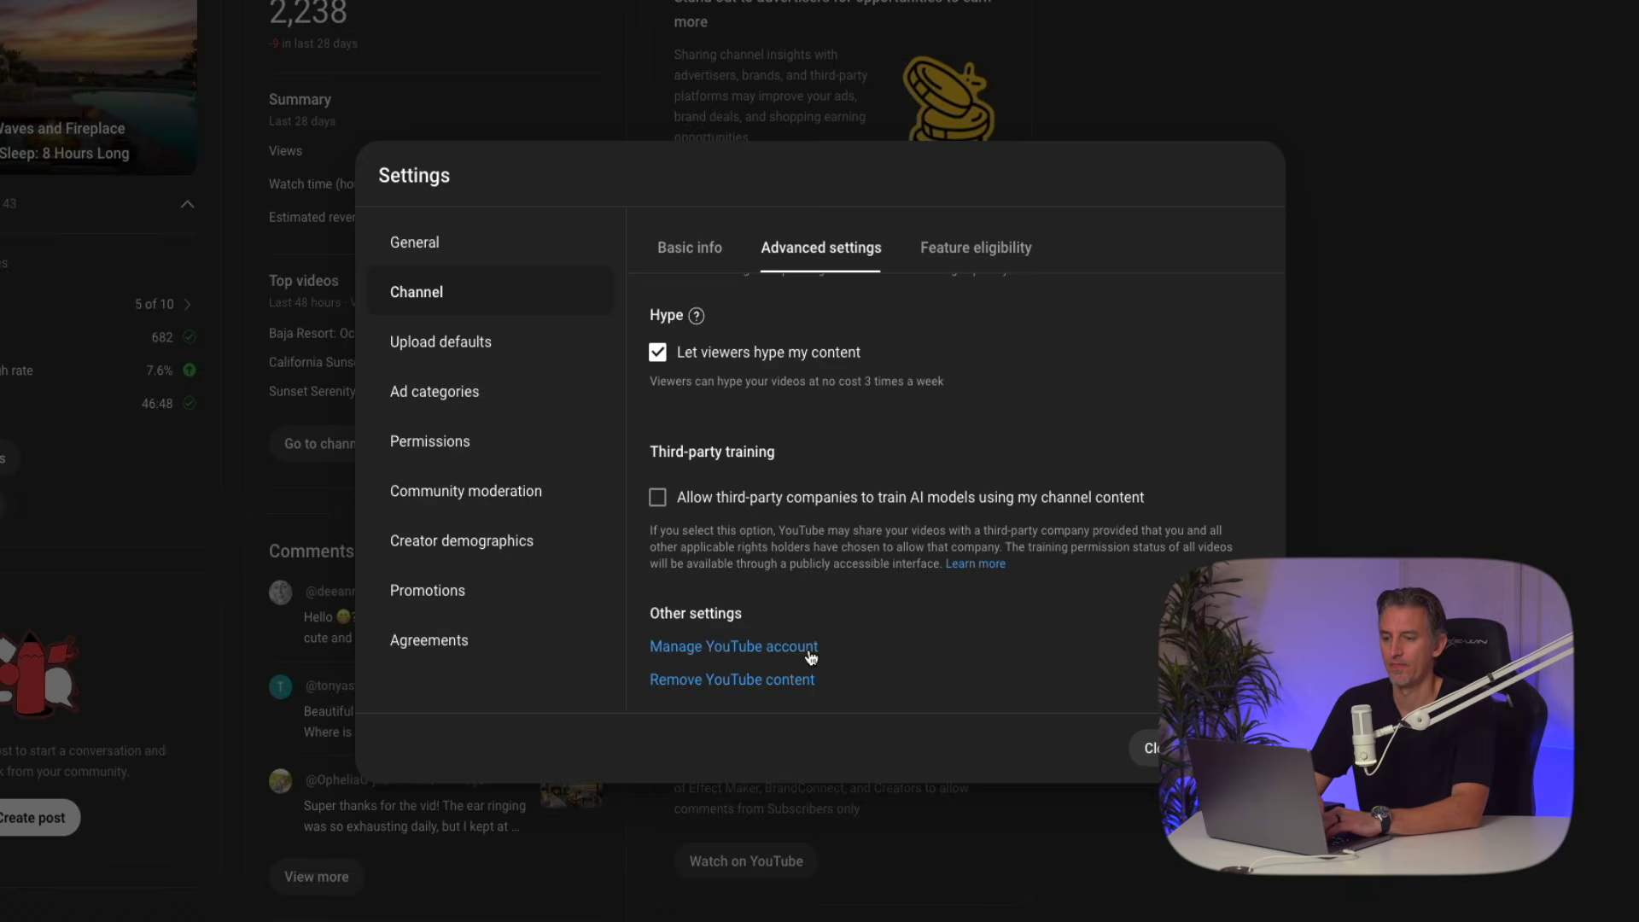
pyautogui.click(820, 646)
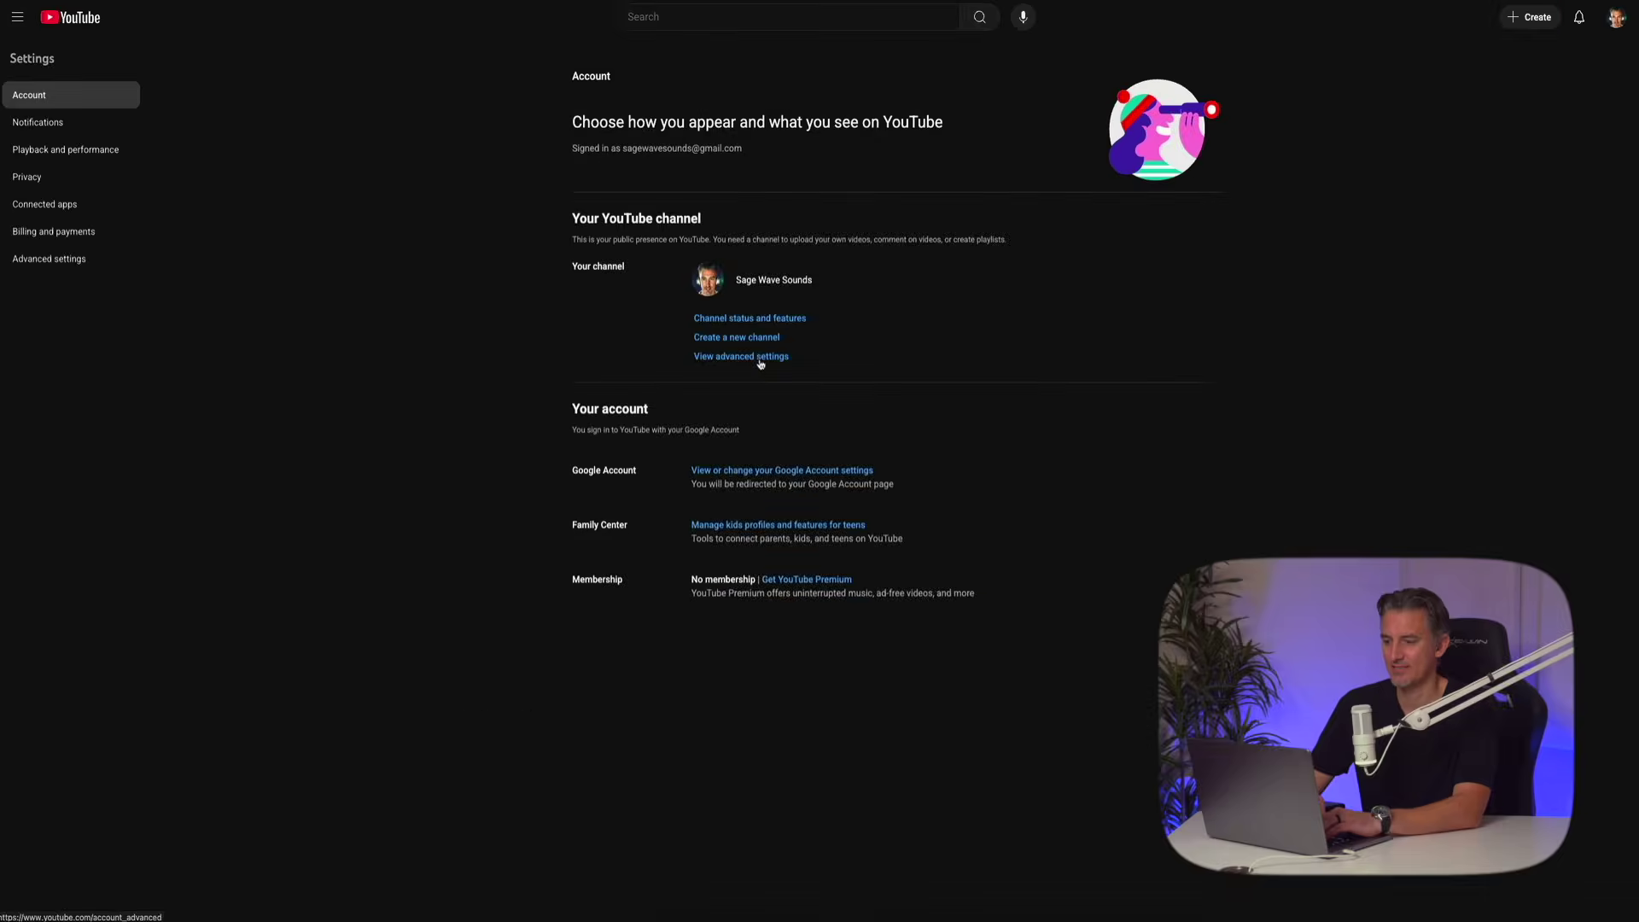
pyautogui.click(847, 451)
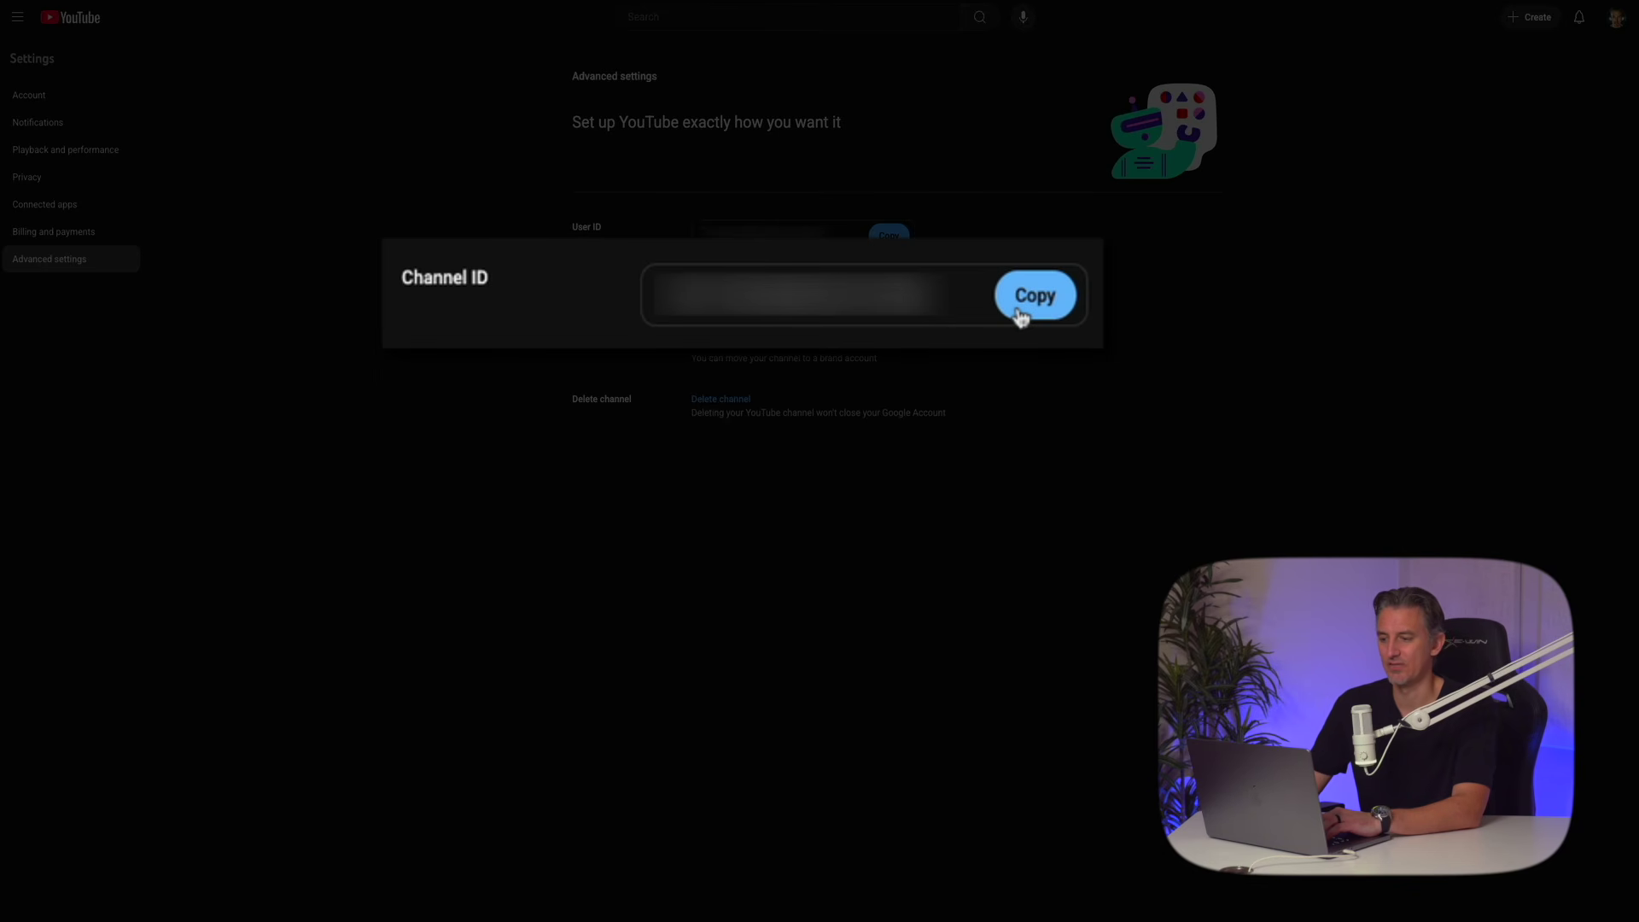
pyautogui.click(881, 302)
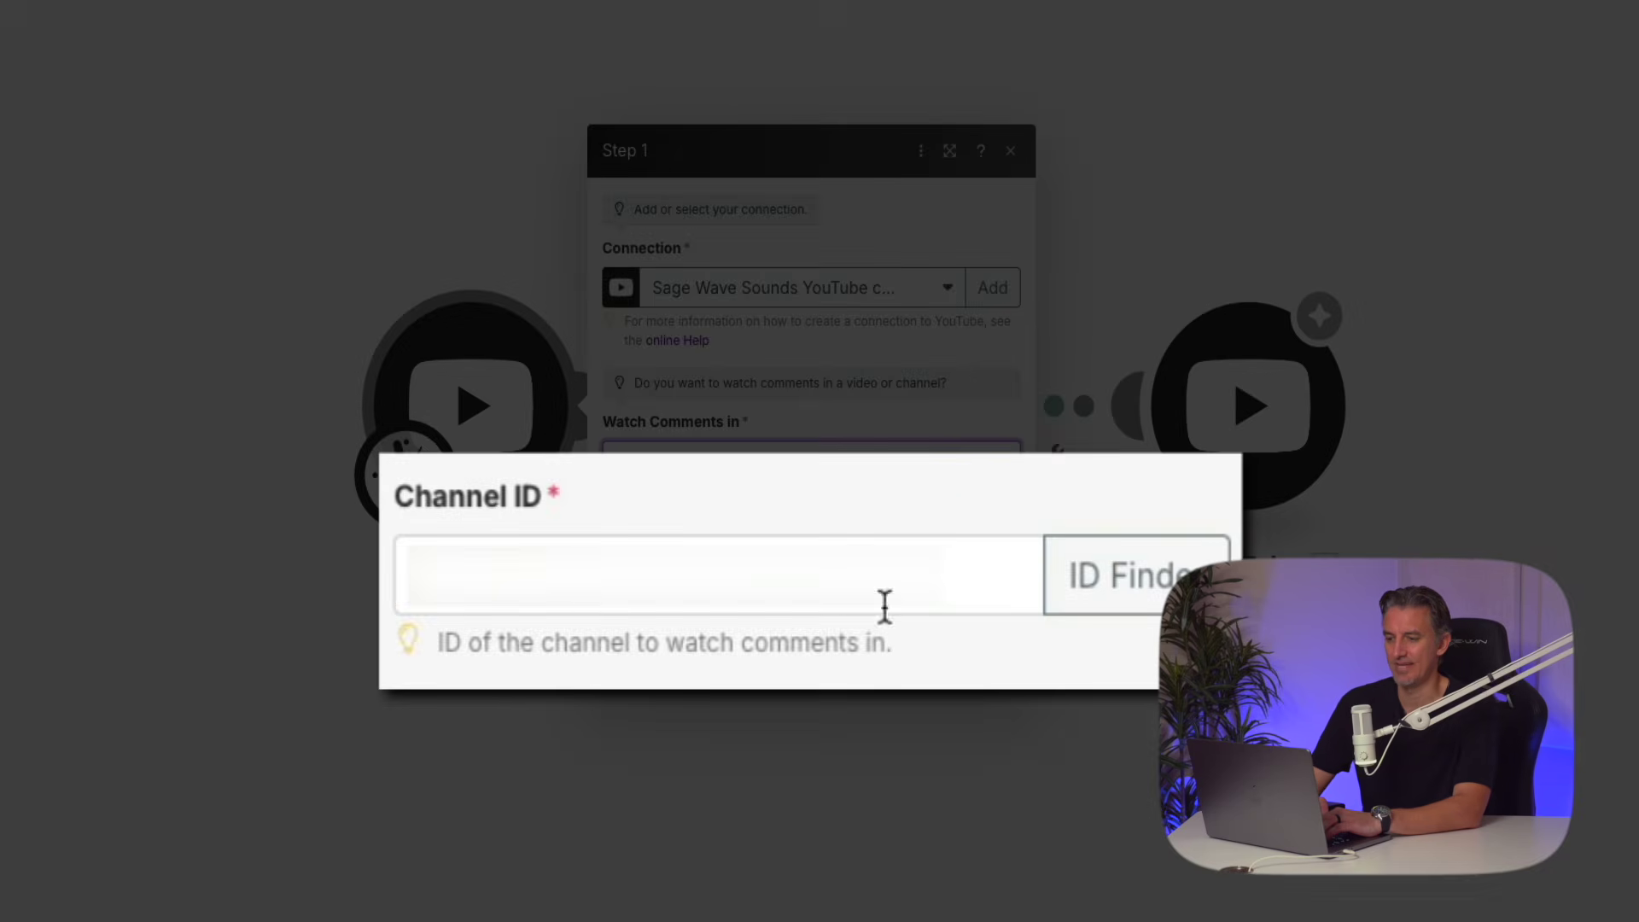
pyautogui.click(696, 580)
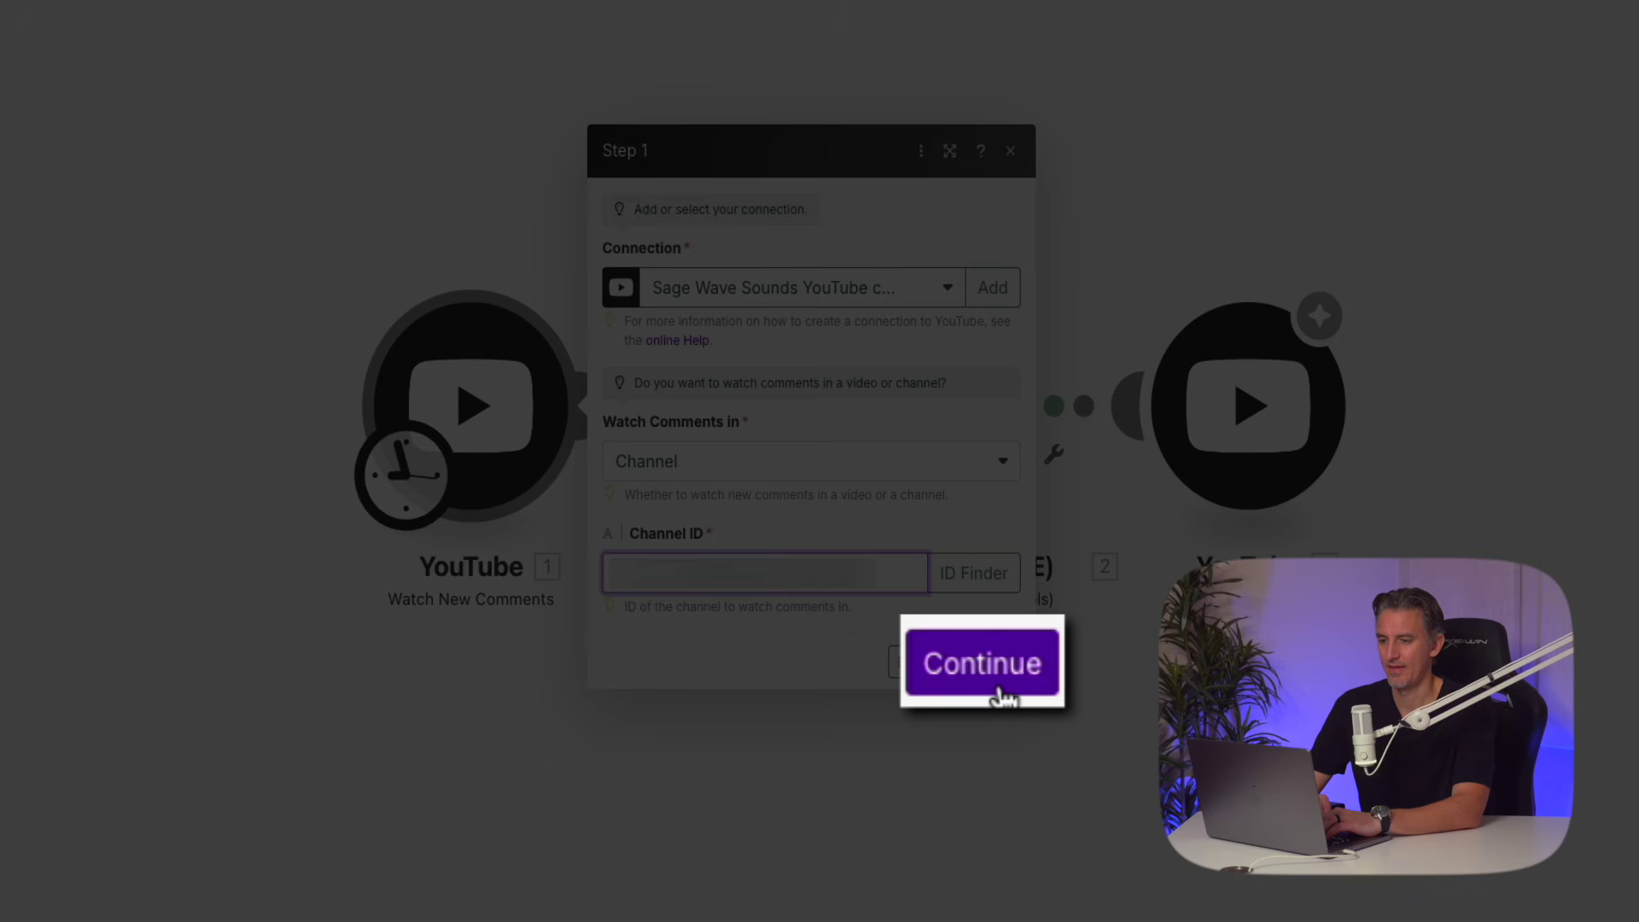
# Step: Accept the Watch New Comments trigger settings and have it start processing comments from now on
pyautogui.click(990, 674)
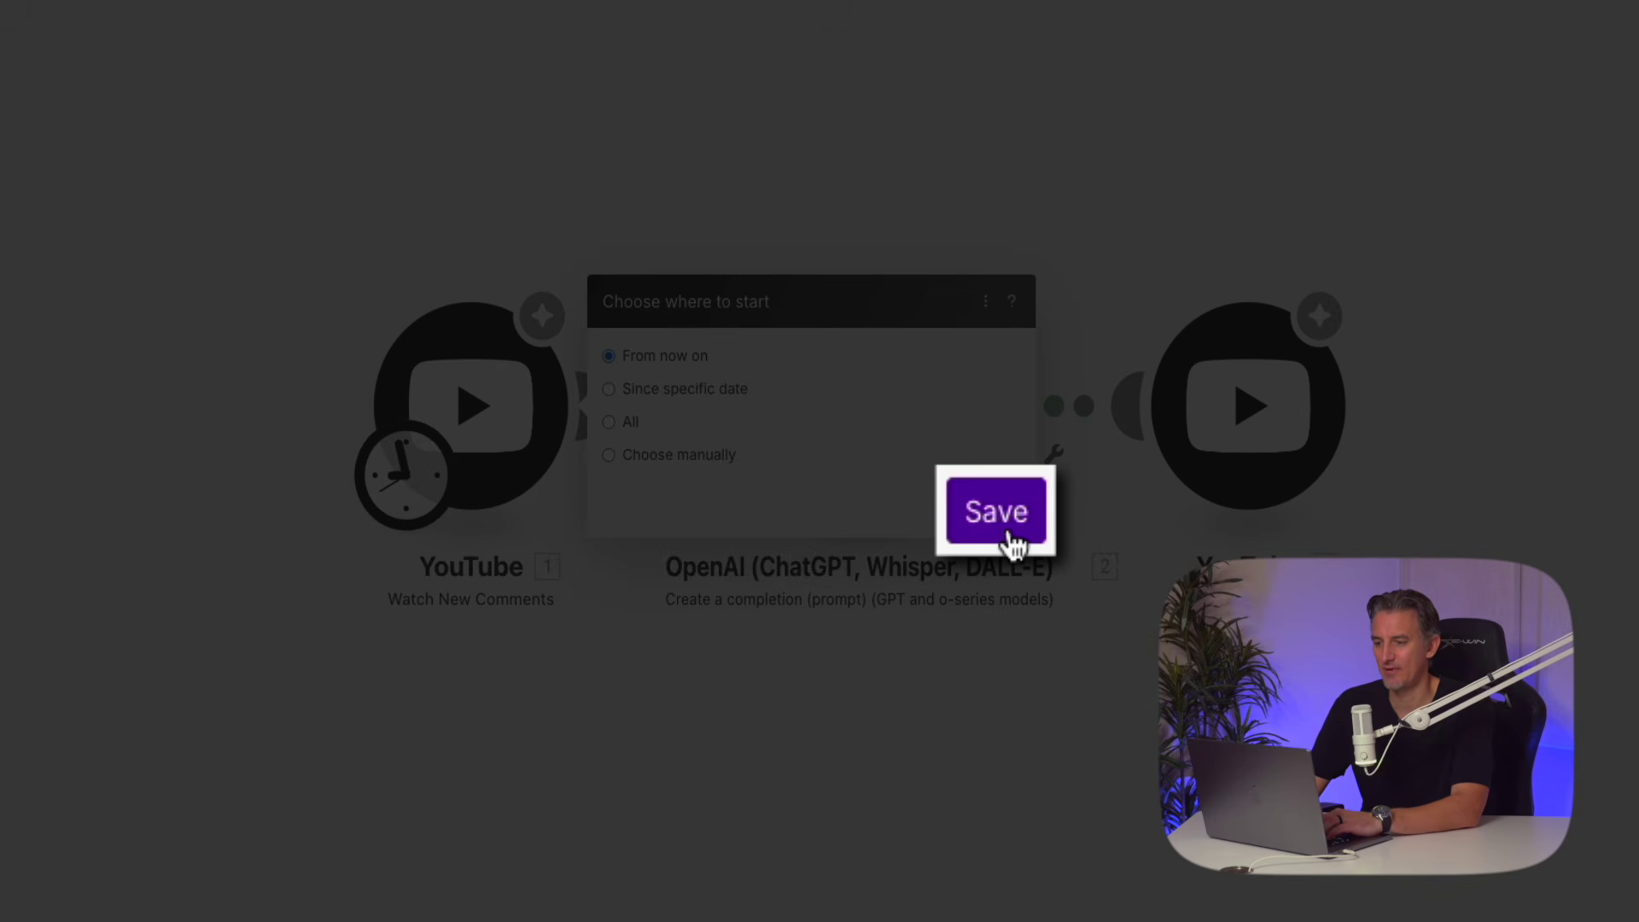
pyautogui.click(1000, 521)
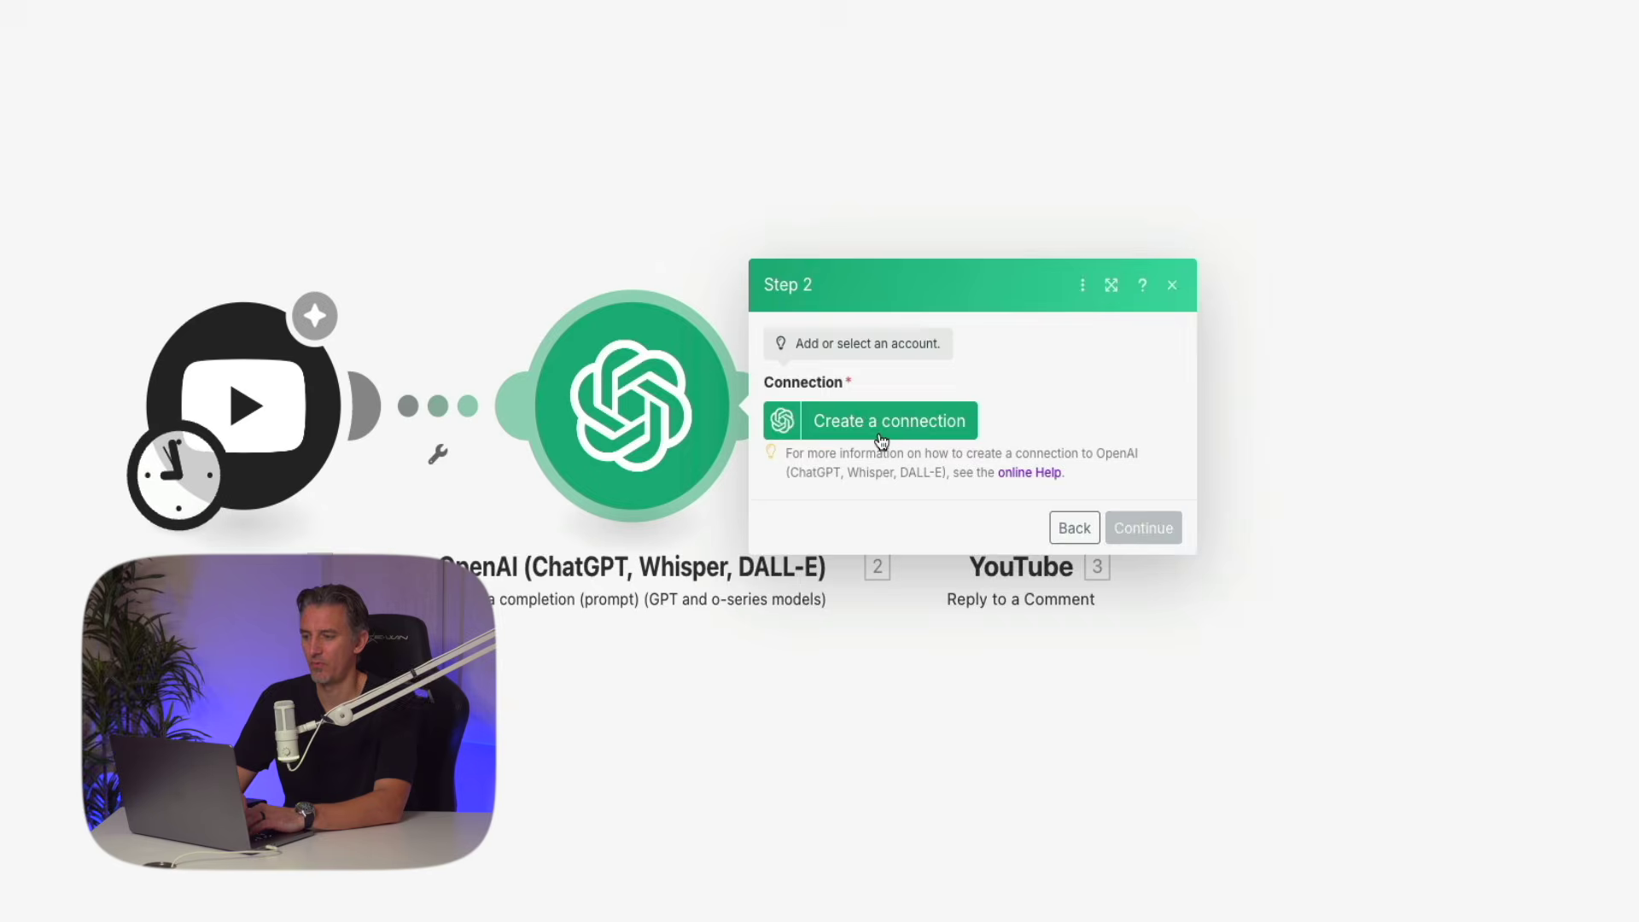
# Step: Start a new connection for the OpenAI module and name it My Blog With Ben OpenAI connection
pyautogui.click(854, 431)
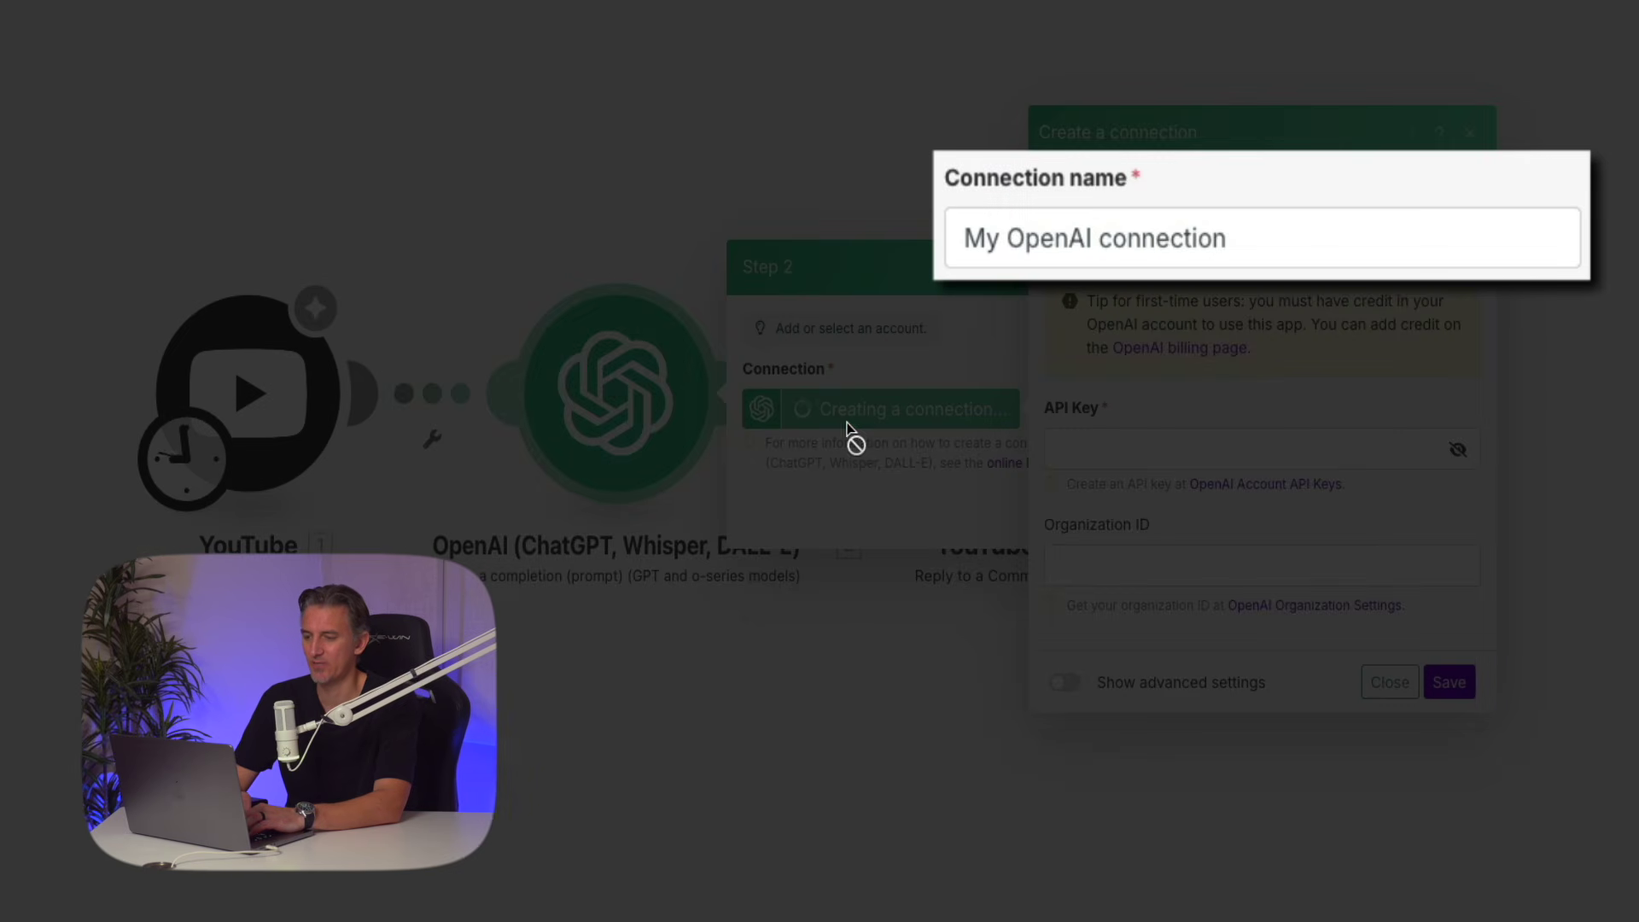
pyautogui.click(1011, 241)
pyautogui.write('Blog W')
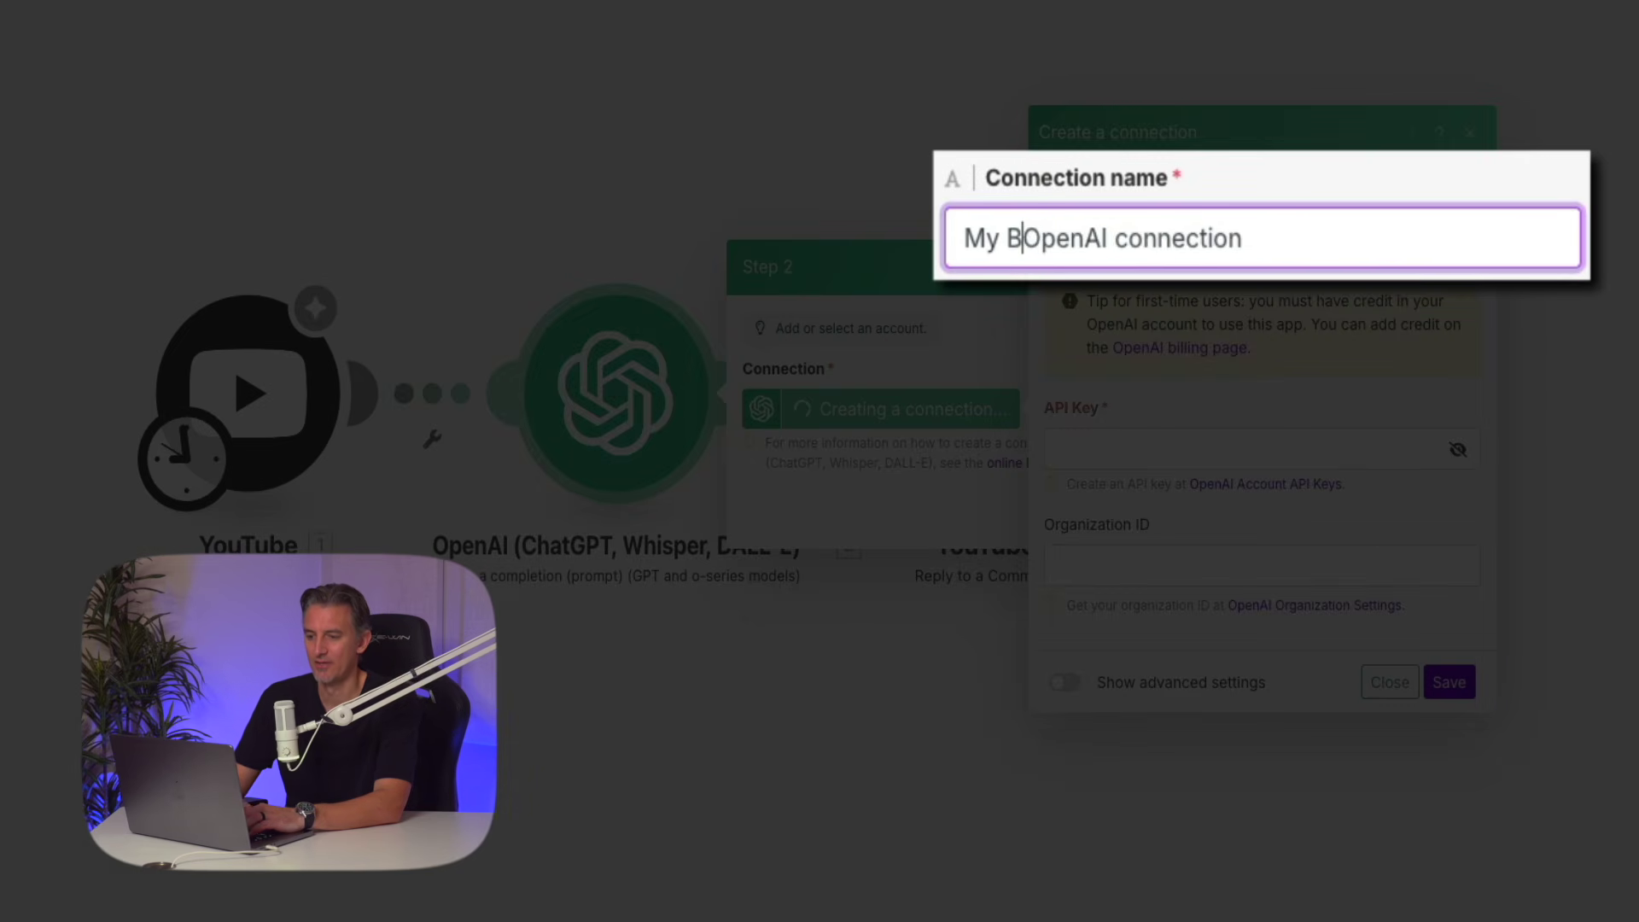
pyautogui.write('ith Ben')
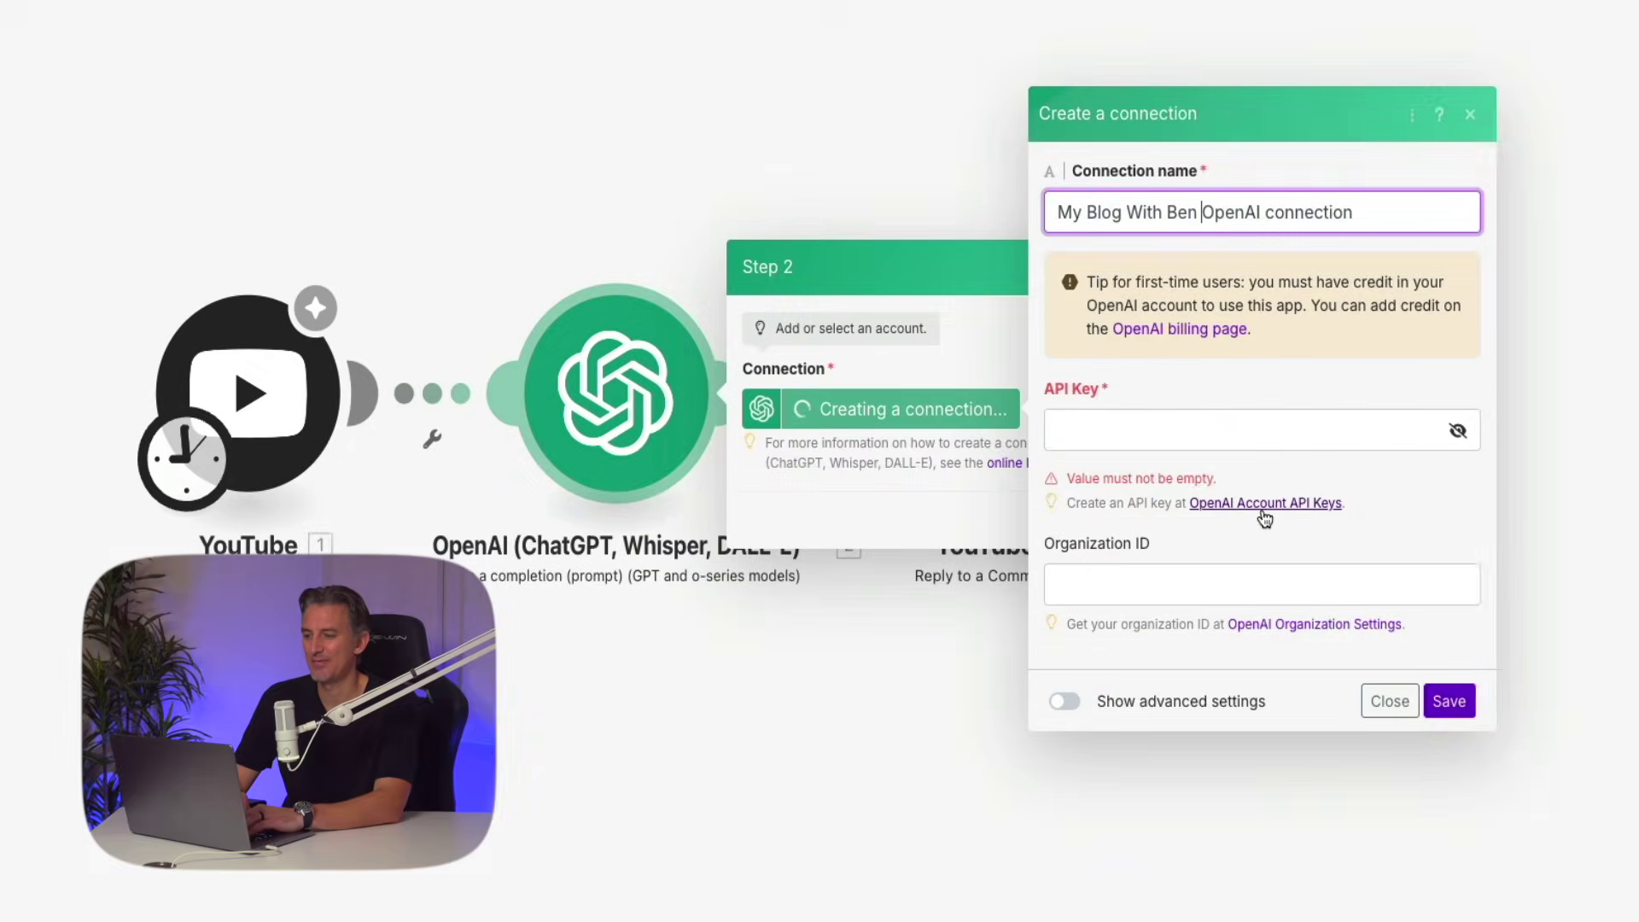
# Step: Go to the OpenAI API keys page and create a secret key named Make YouTube Comments for the Default project with All permissions
pyautogui.click(1261, 510)
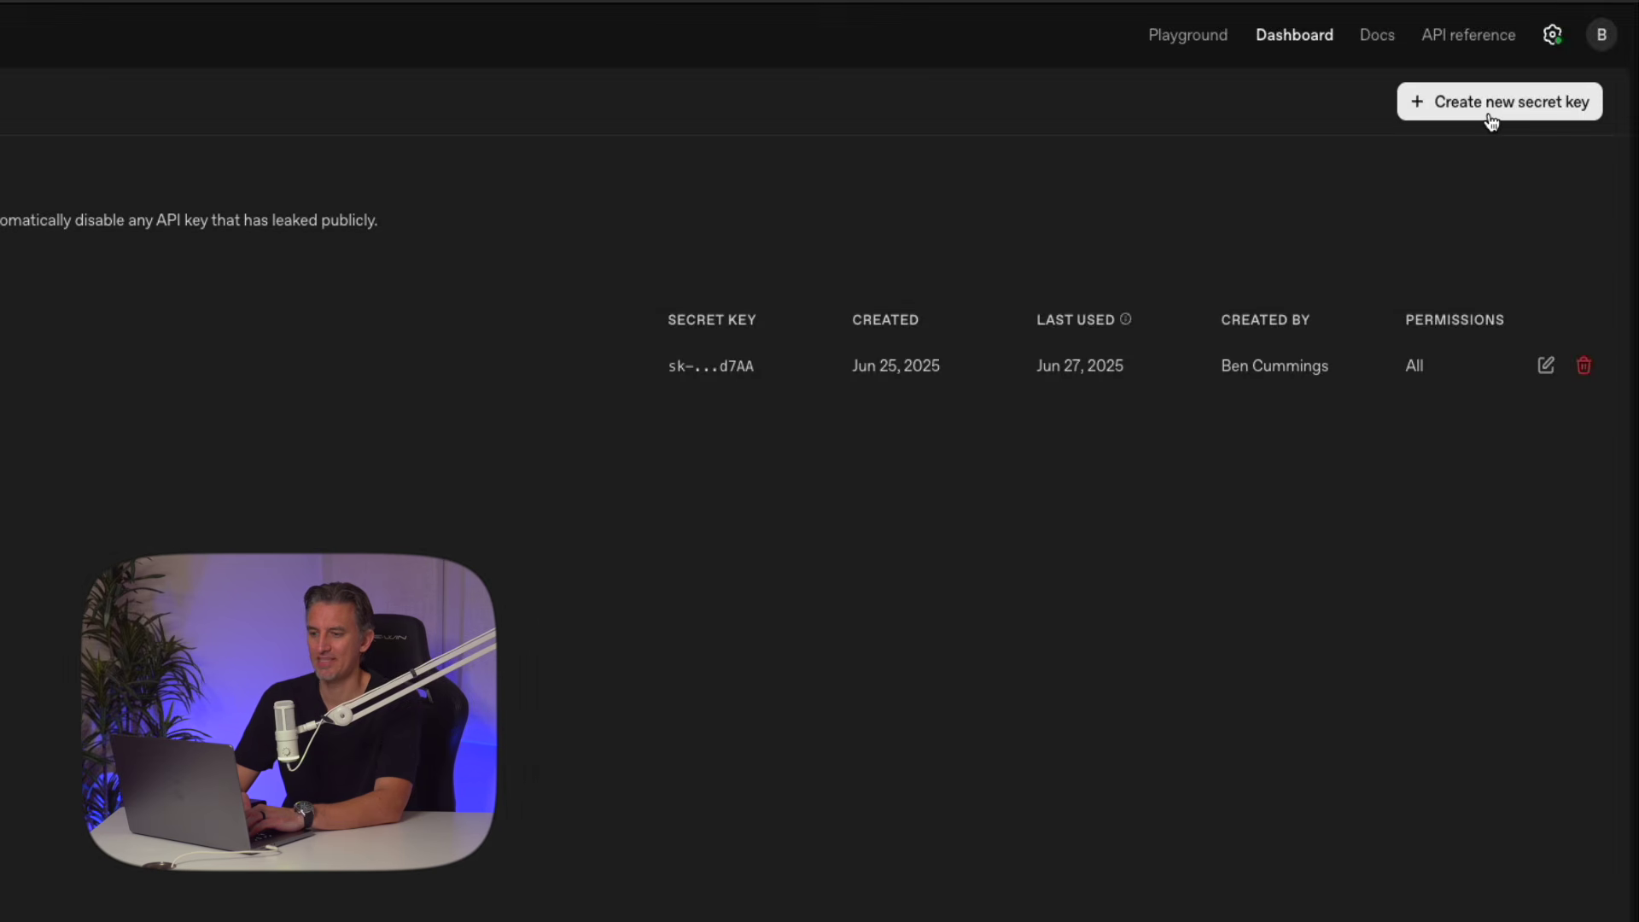
pyautogui.click(1472, 106)
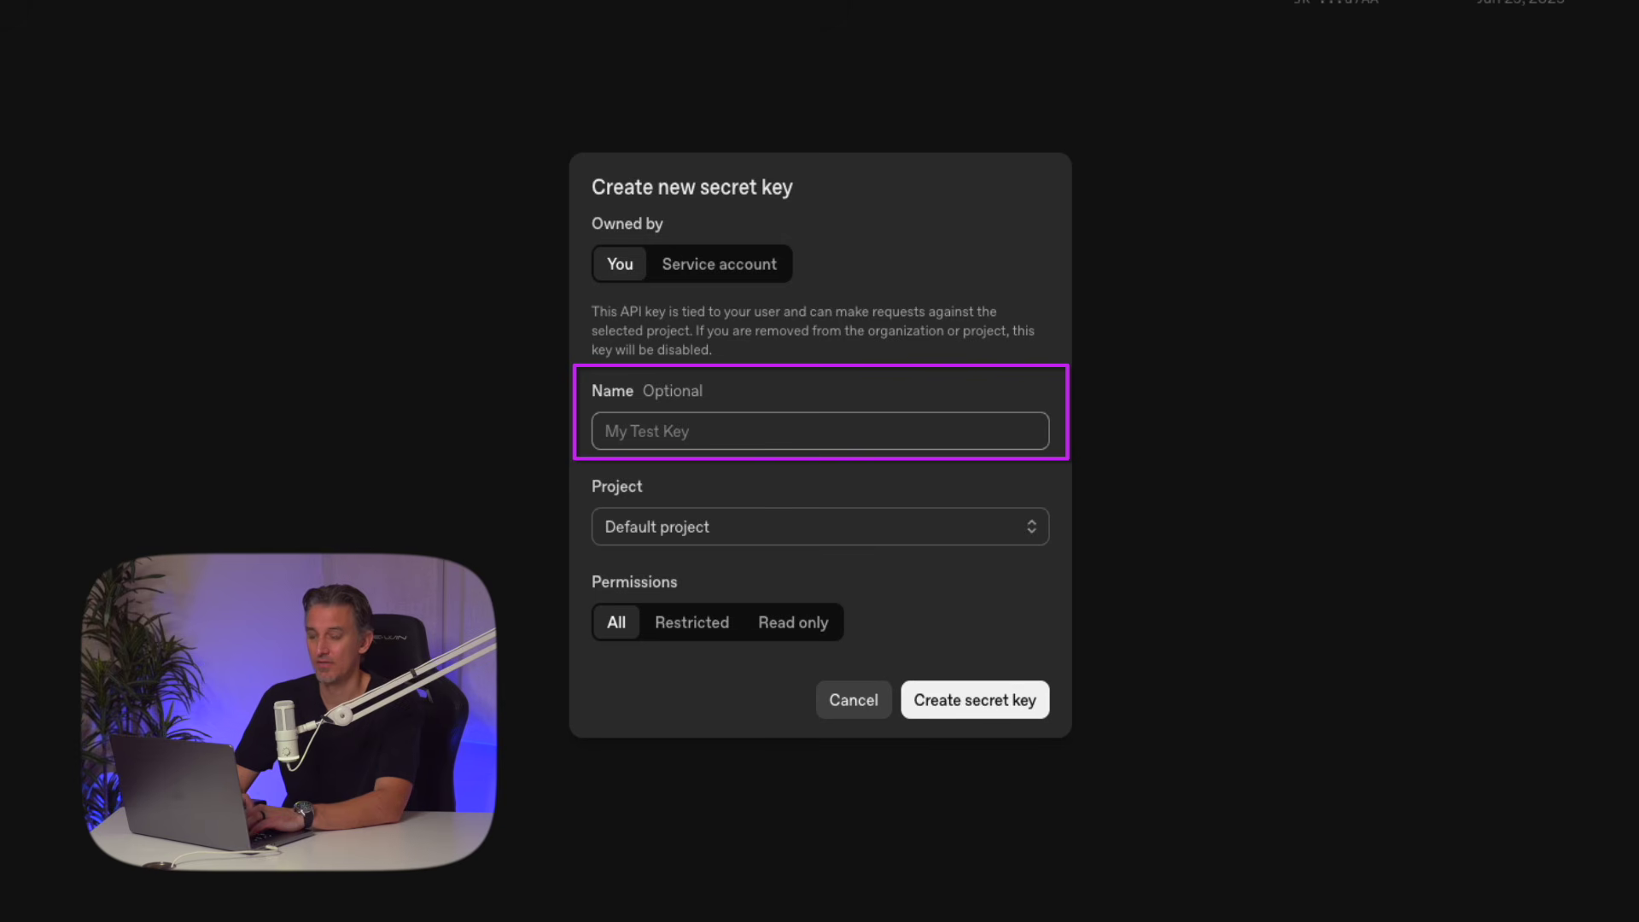
pyautogui.write('Make YouTube Comments')
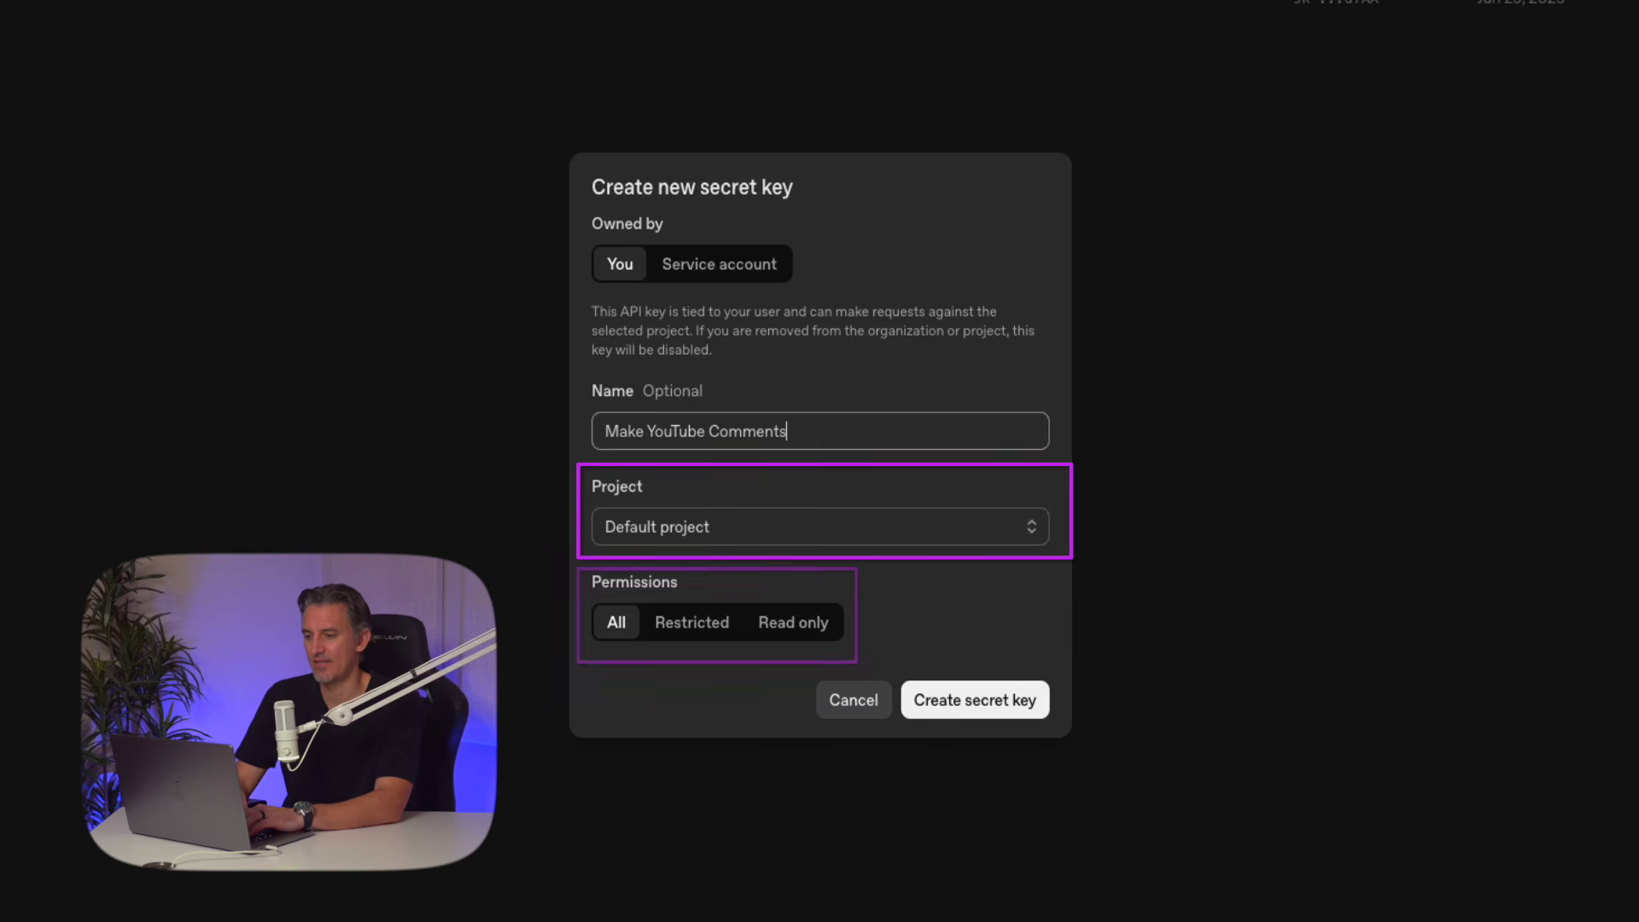
pyautogui.click(1069, 469)
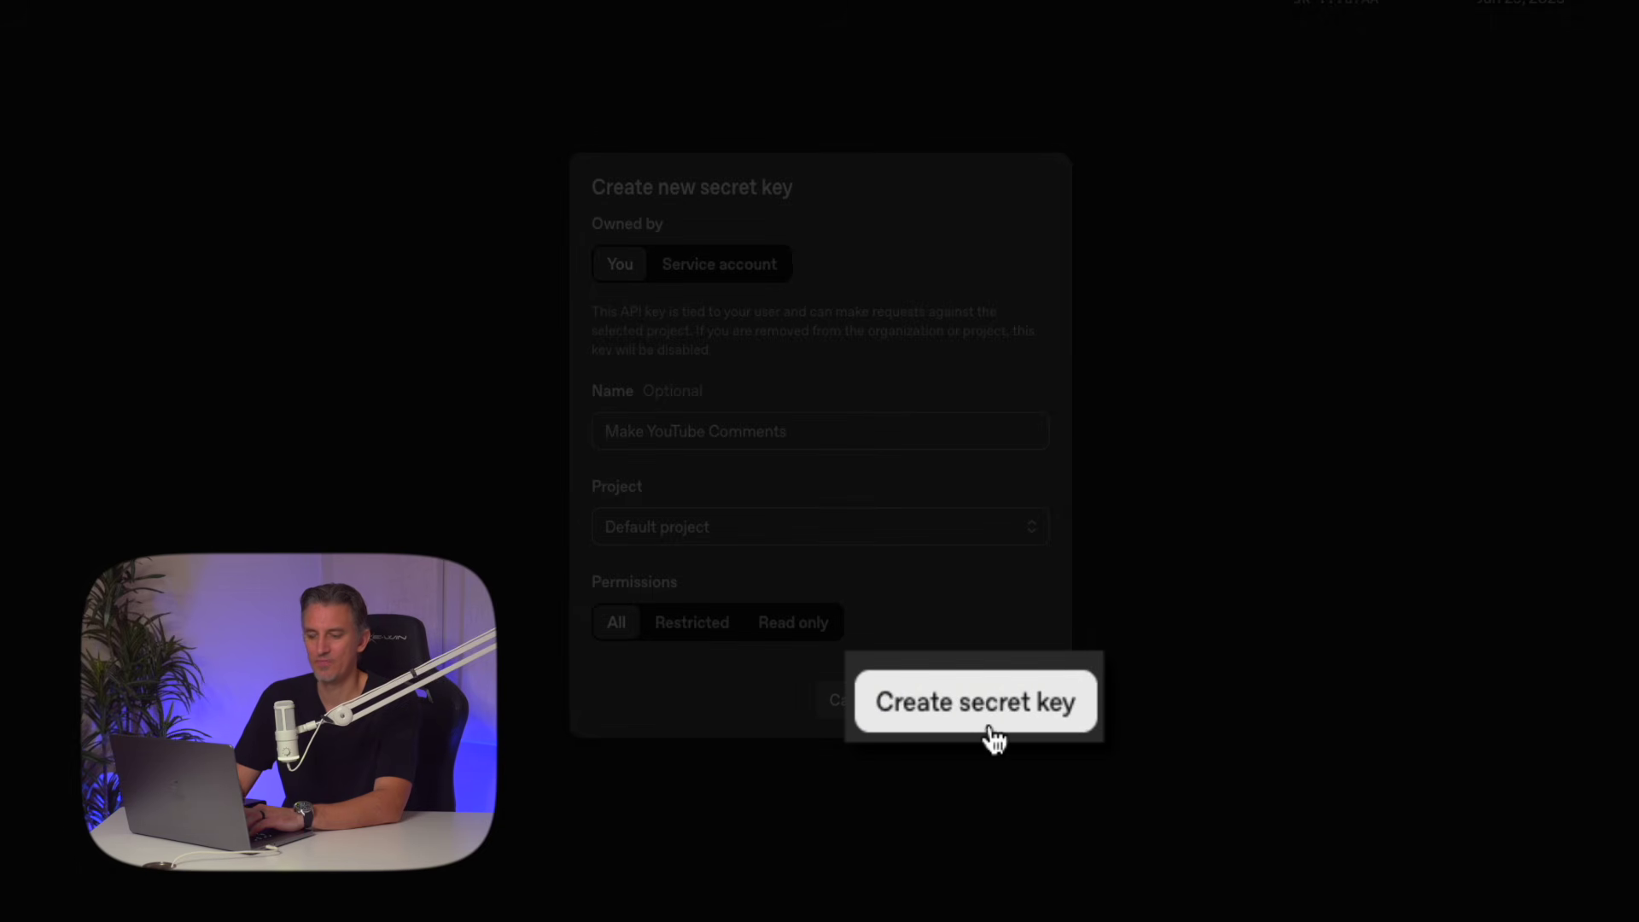
pyautogui.click(986, 713)
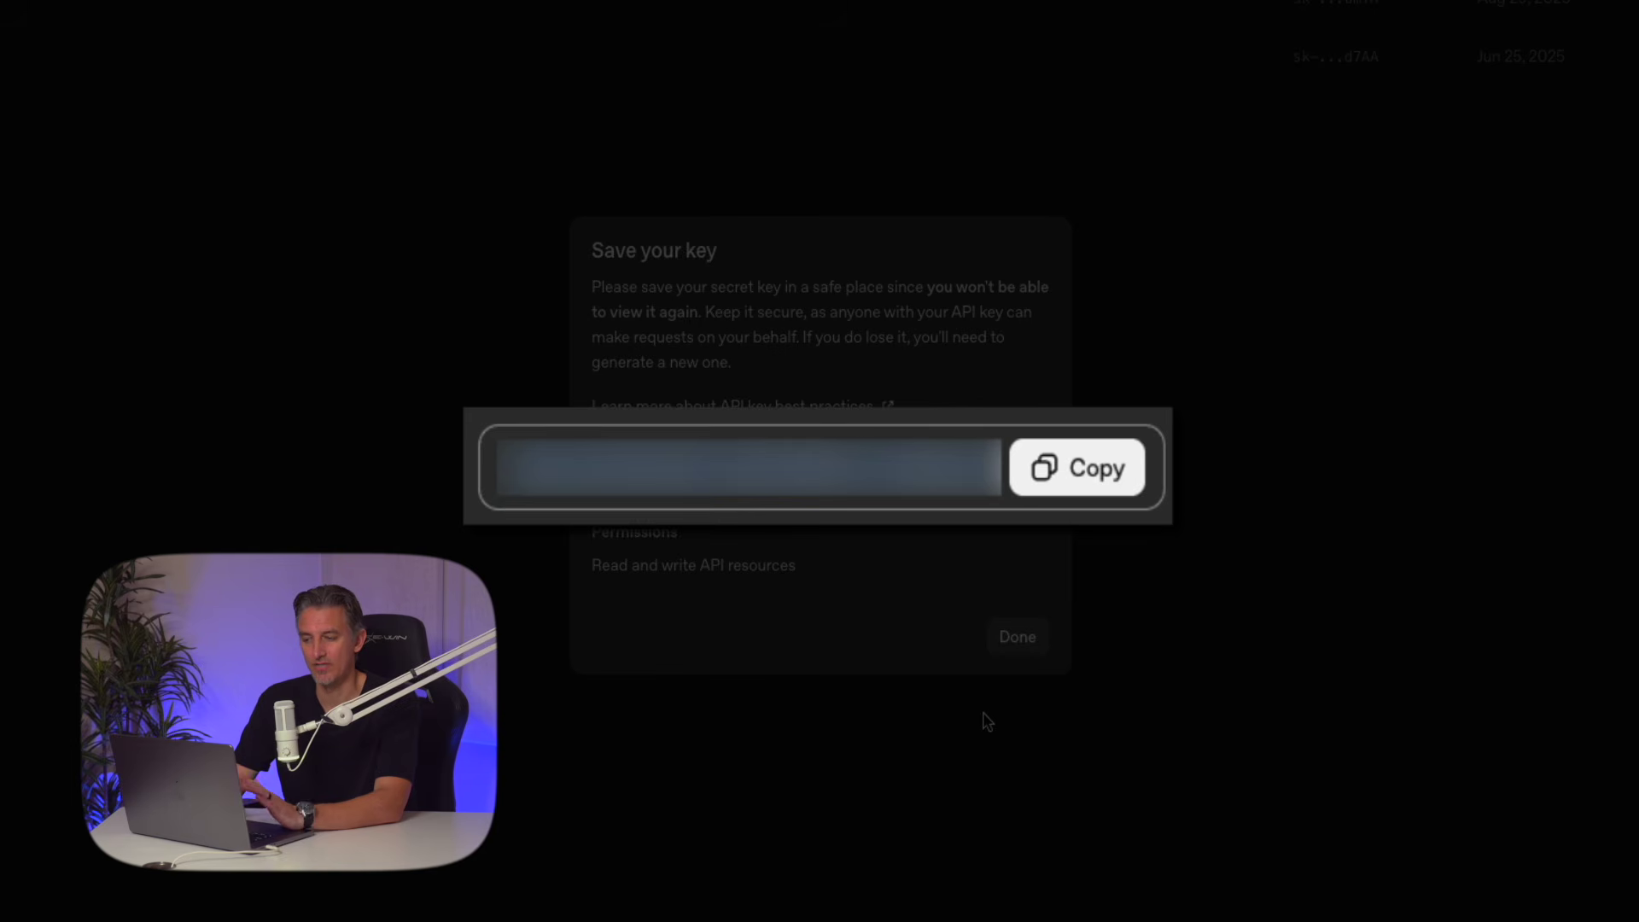
# Step: Copy the new secret key from OpenAI and paste it into the connection's API Key field in Make
pyautogui.click(1072, 501)
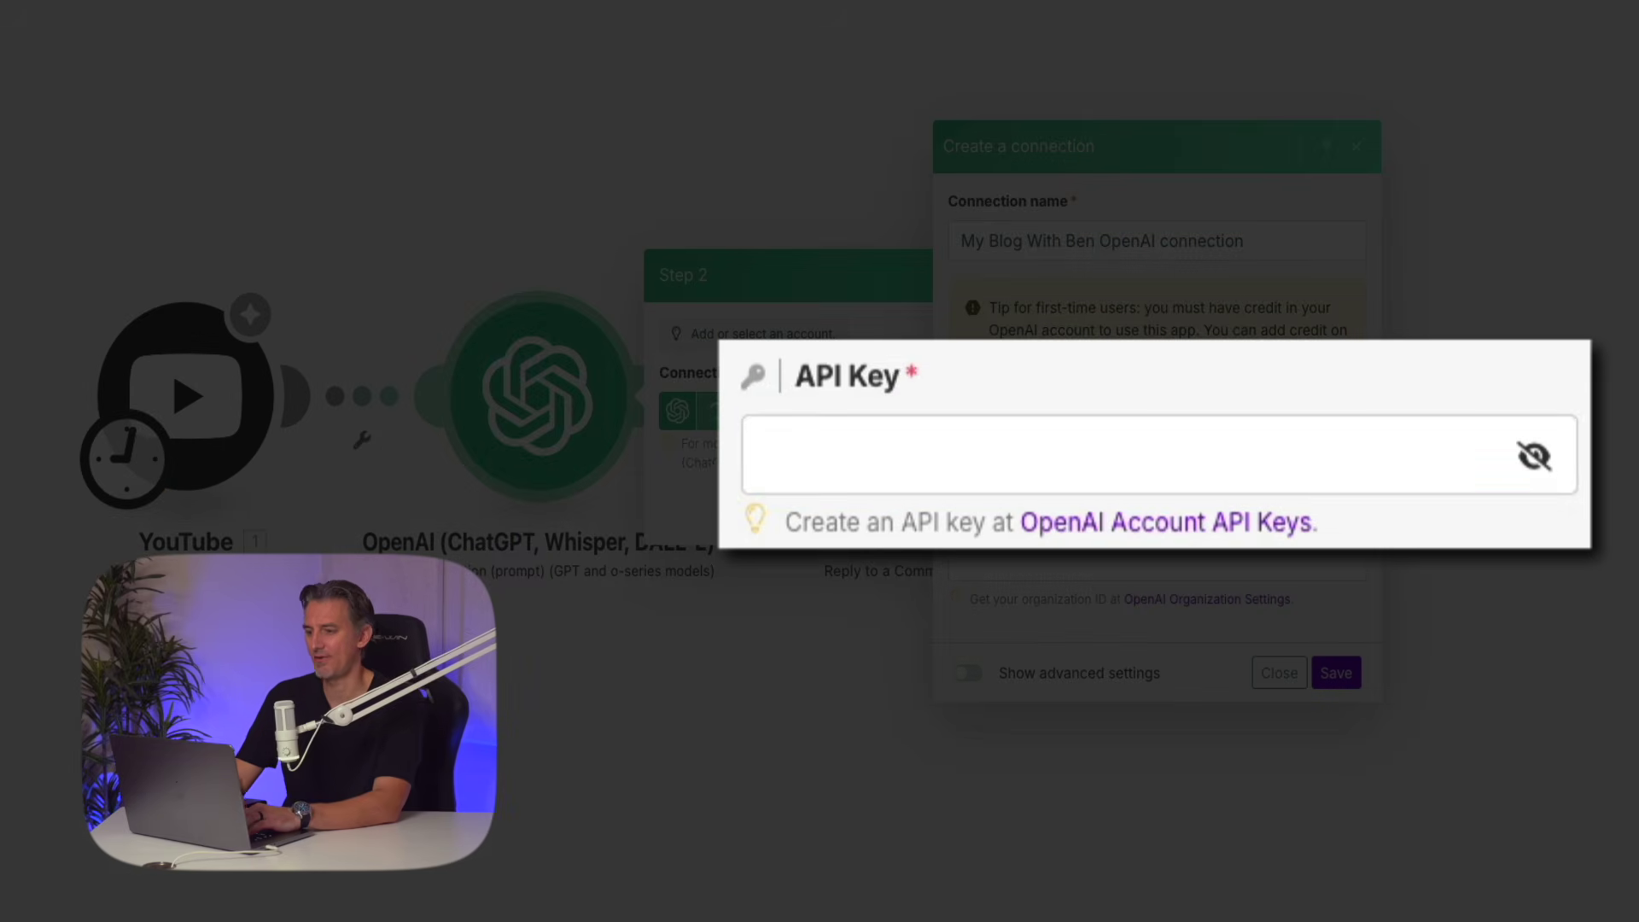
pyautogui.click(807, 446)
pyautogui.hotkey('ctrl', 'v')
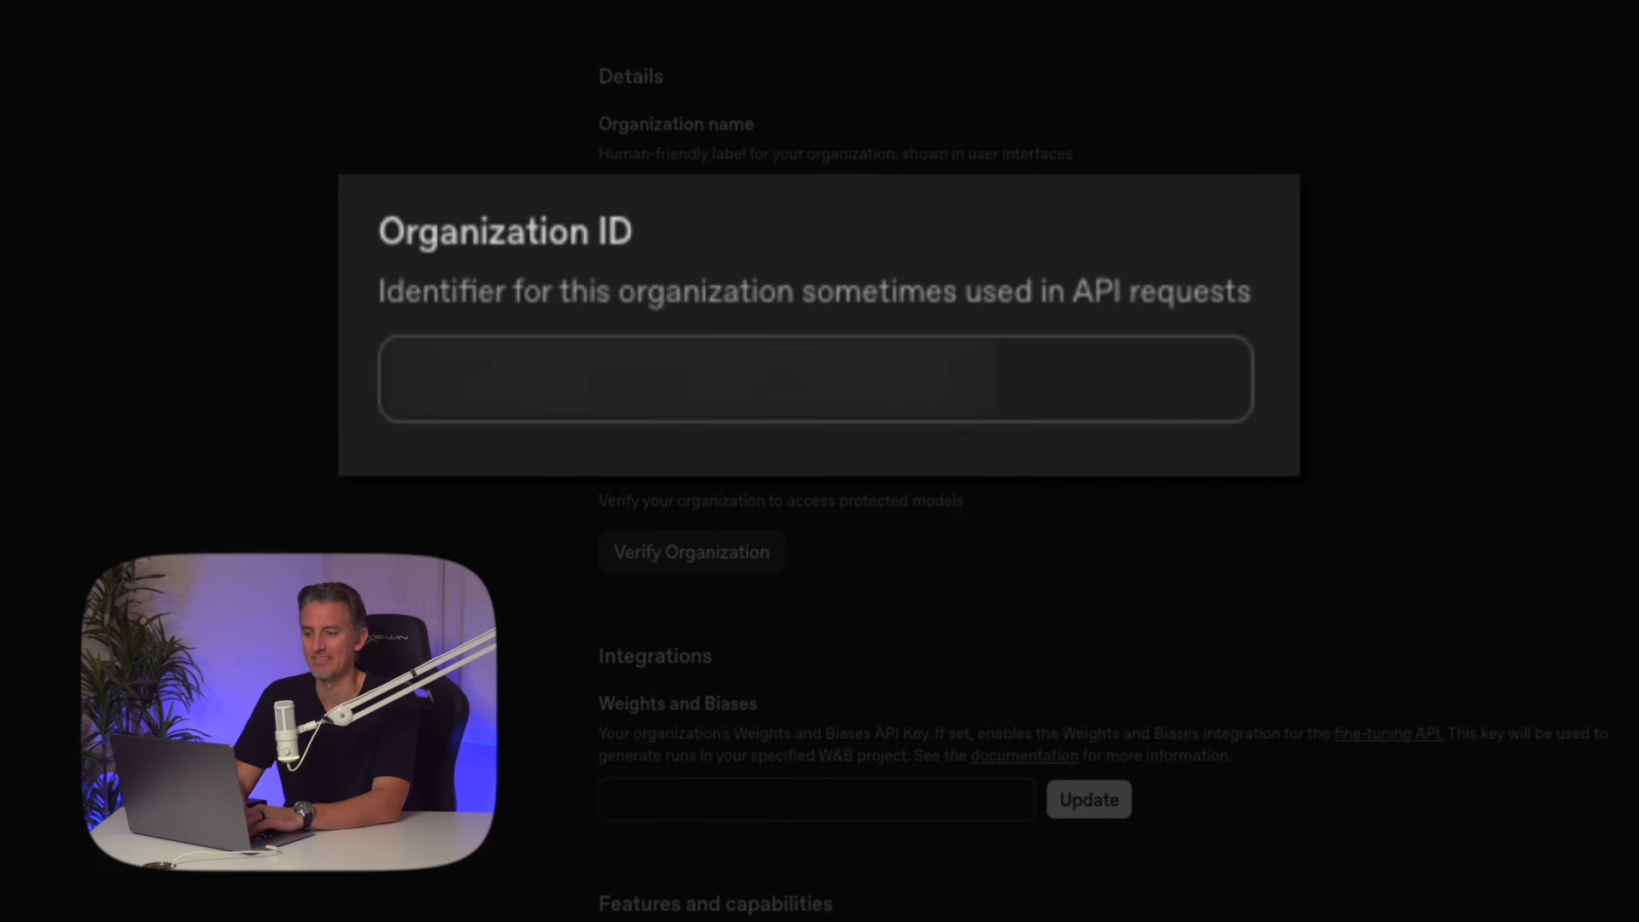
# Step: Copy the organization ID from OpenAI's organization settings, paste it into the connection's Organization ID field in Make and save the connection
pyautogui.moveTo(1025, 373); pyautogui.dragTo(447, 371)
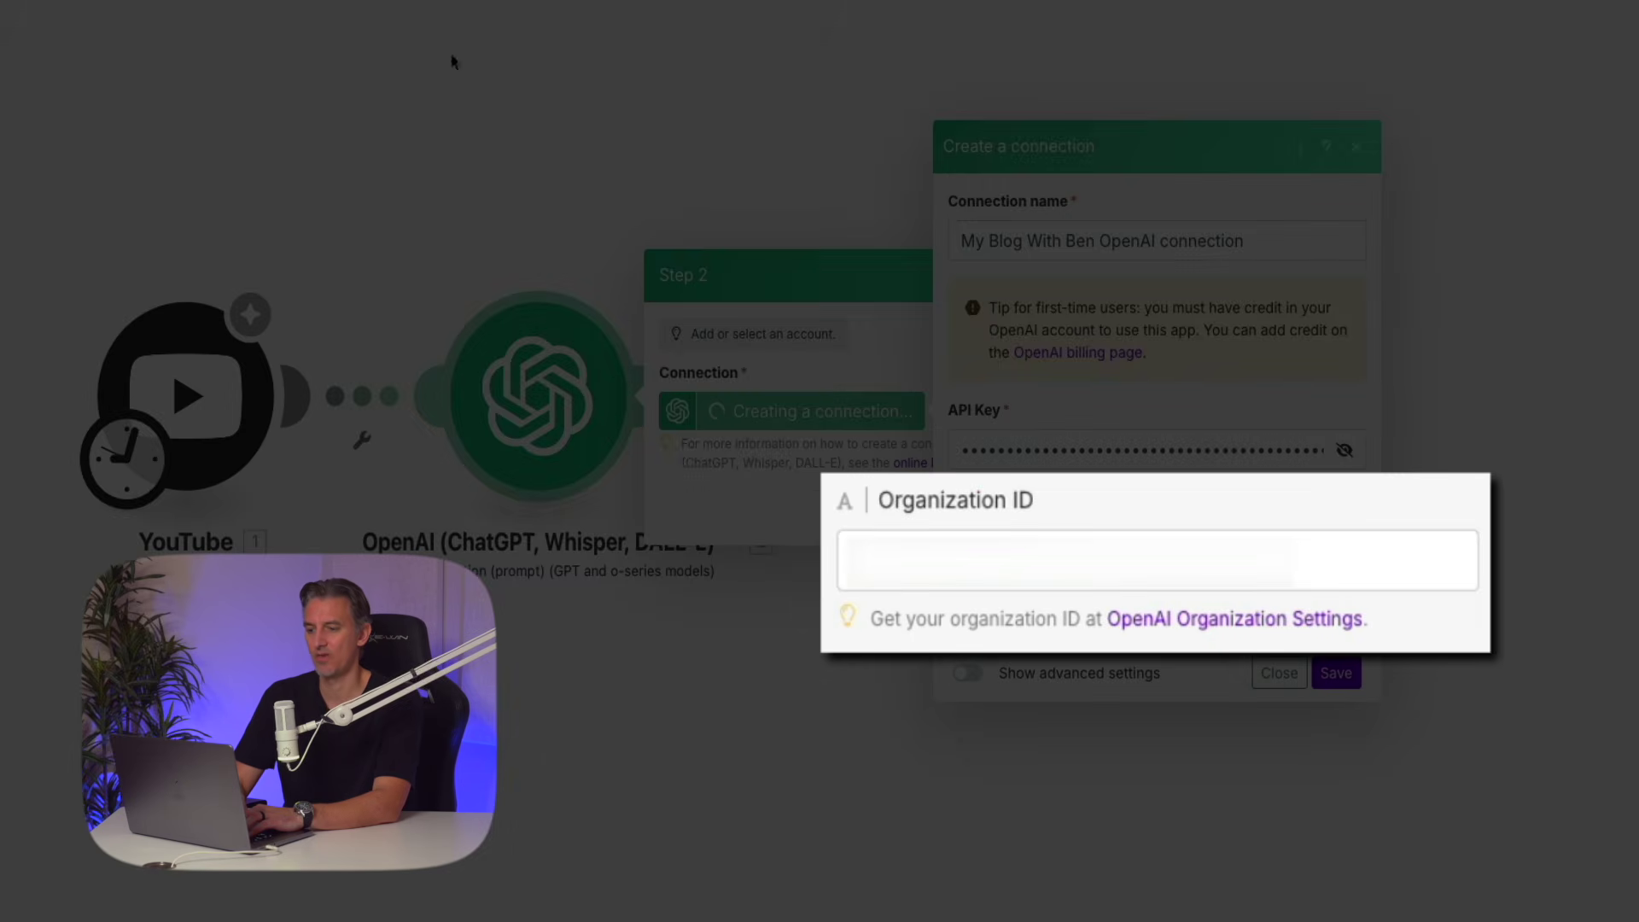
pyautogui.click(865, 551)
pyautogui.hotkey('ctrl', 'v')
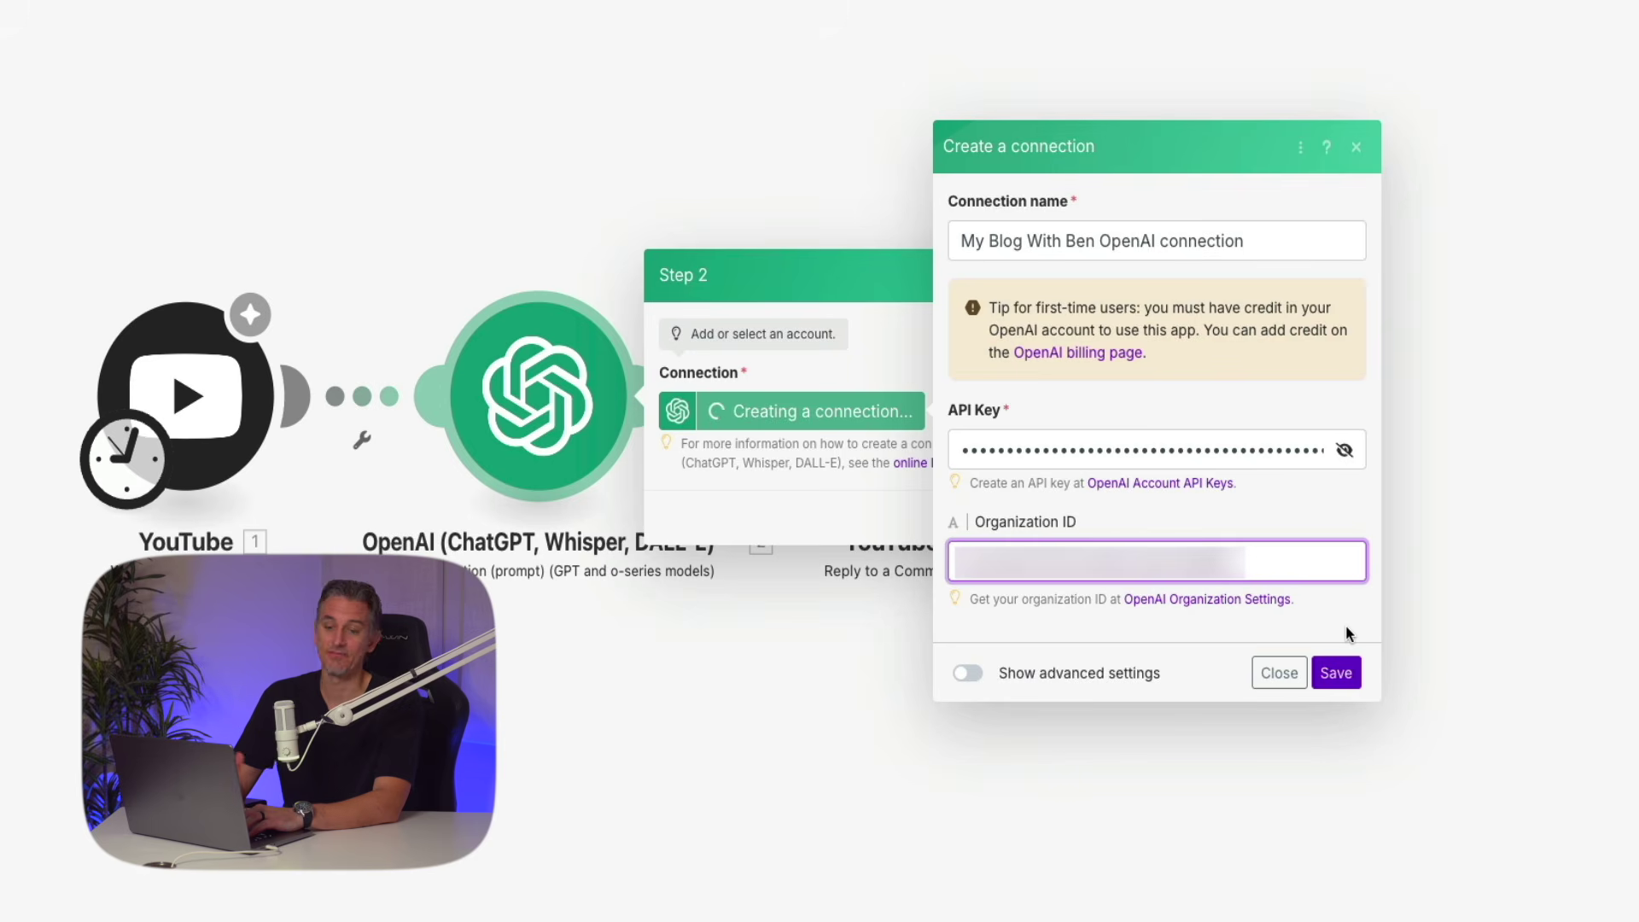
pyautogui.click(1337, 676)
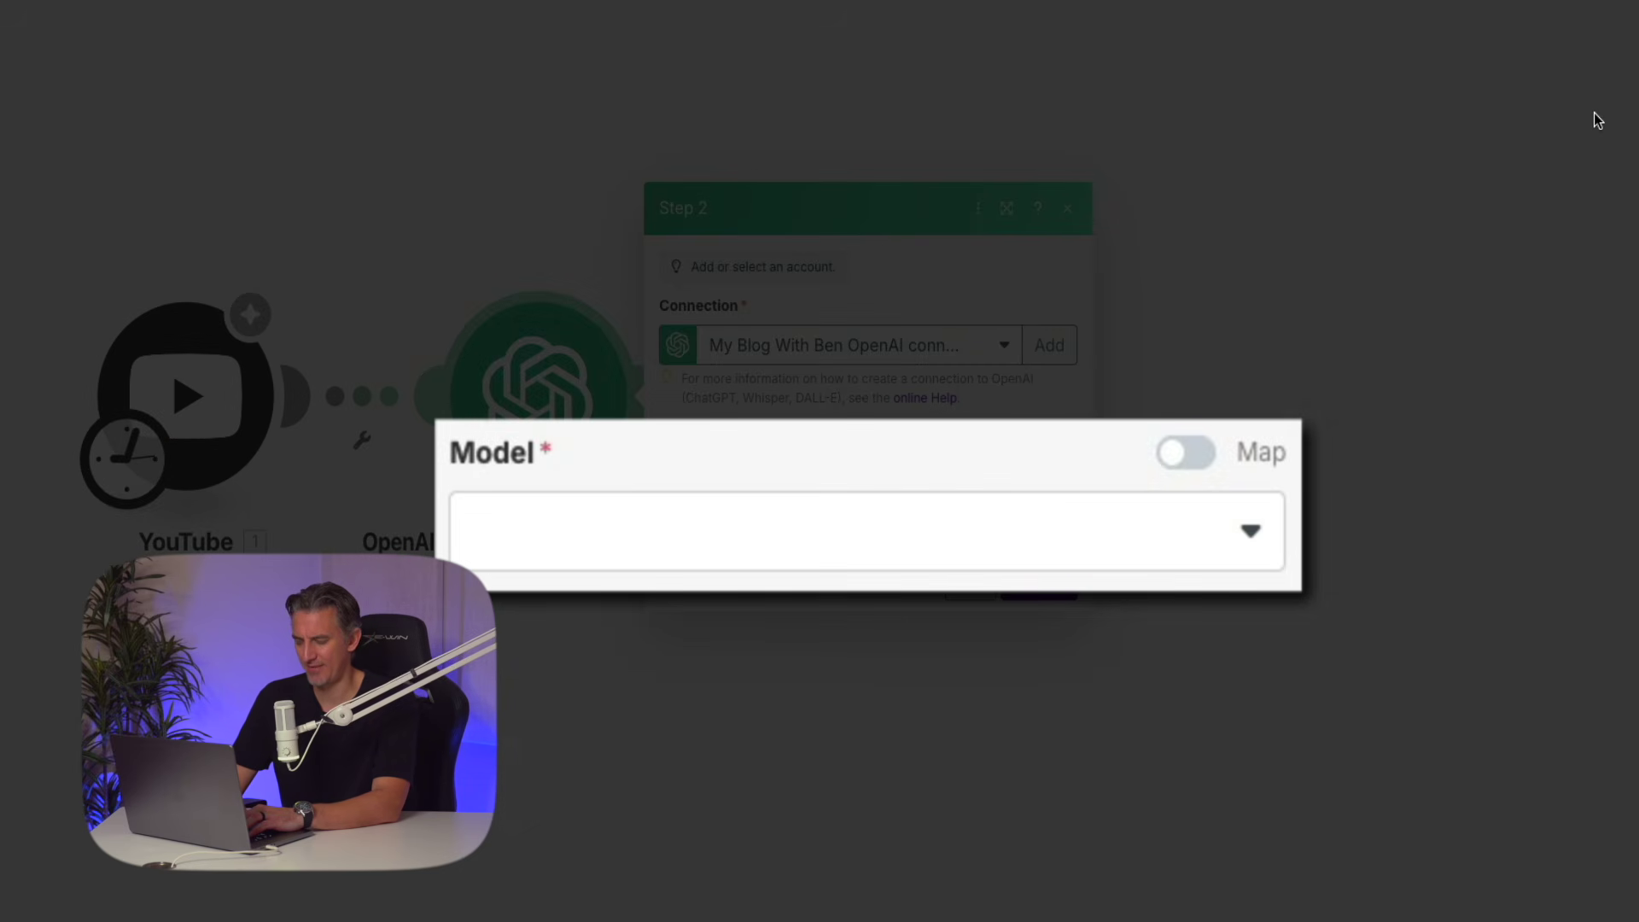
# Step: Look through the available models for the OpenAI module and choose gpt-5-chat-latest (system)
pyautogui.click(1058, 520)
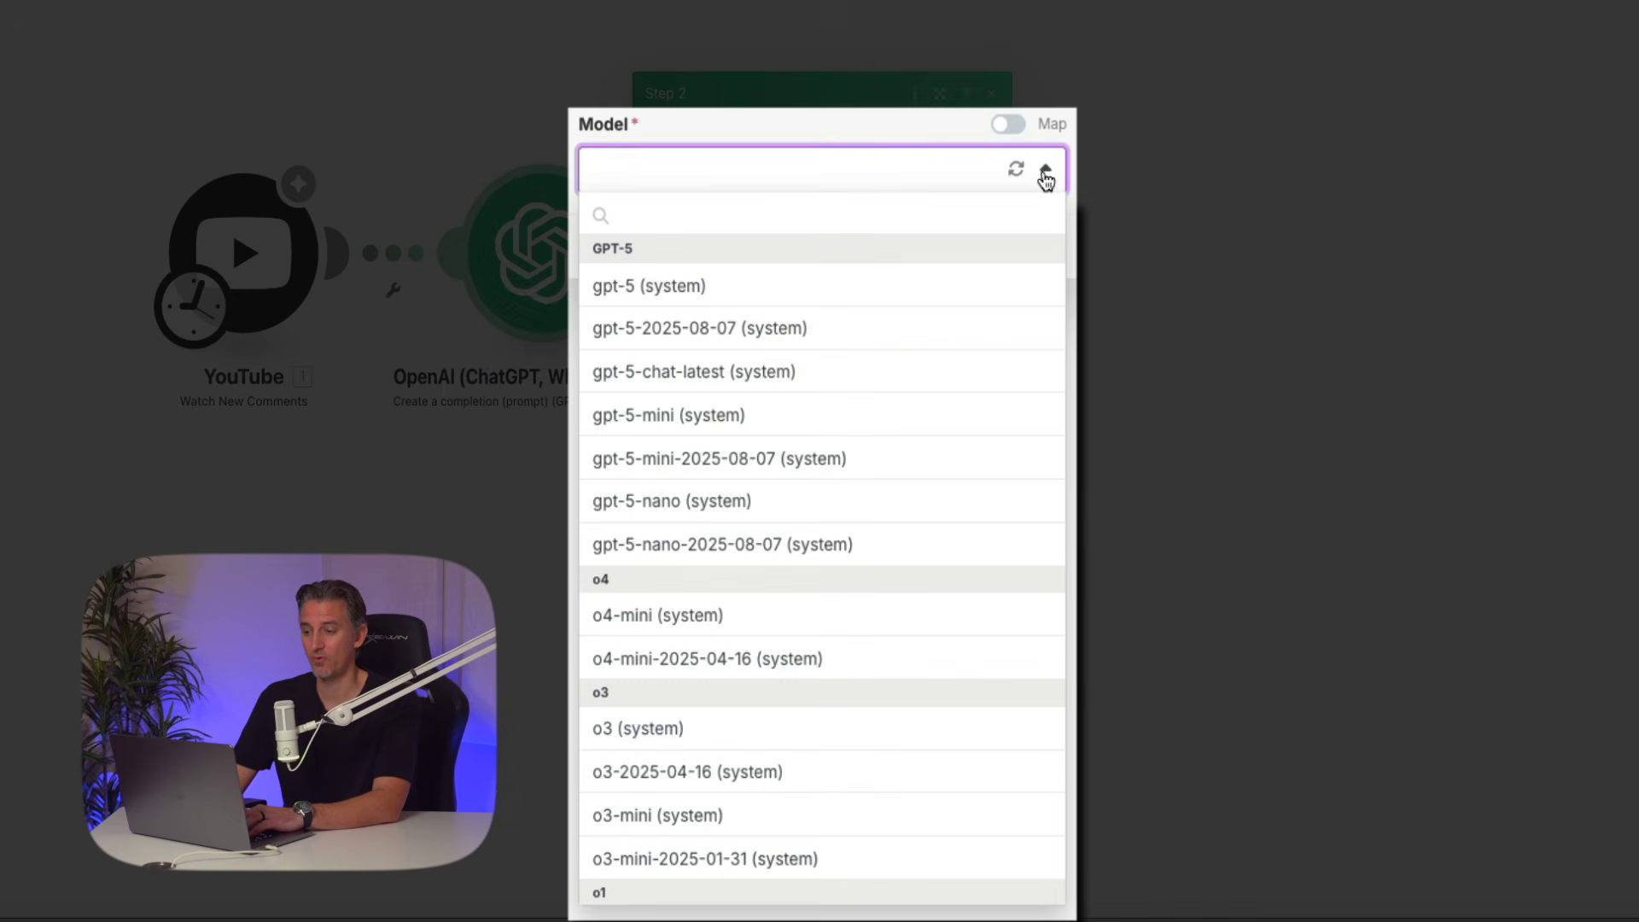
pyautogui.scroll(-9, 893, 293)
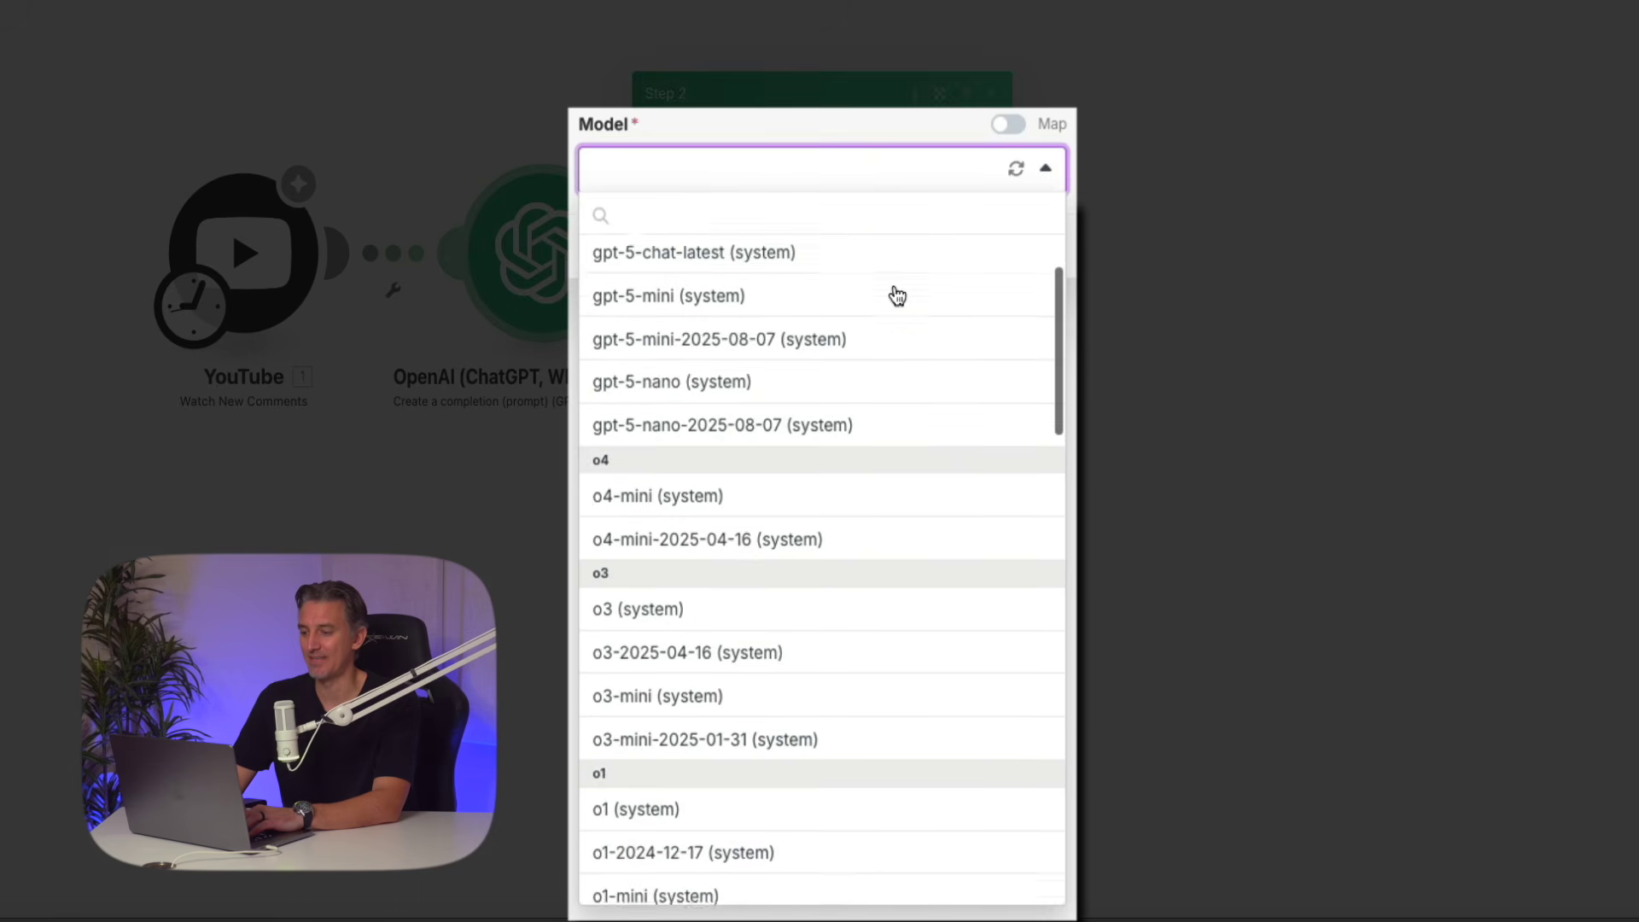
pyautogui.scroll(-8, 896, 294)
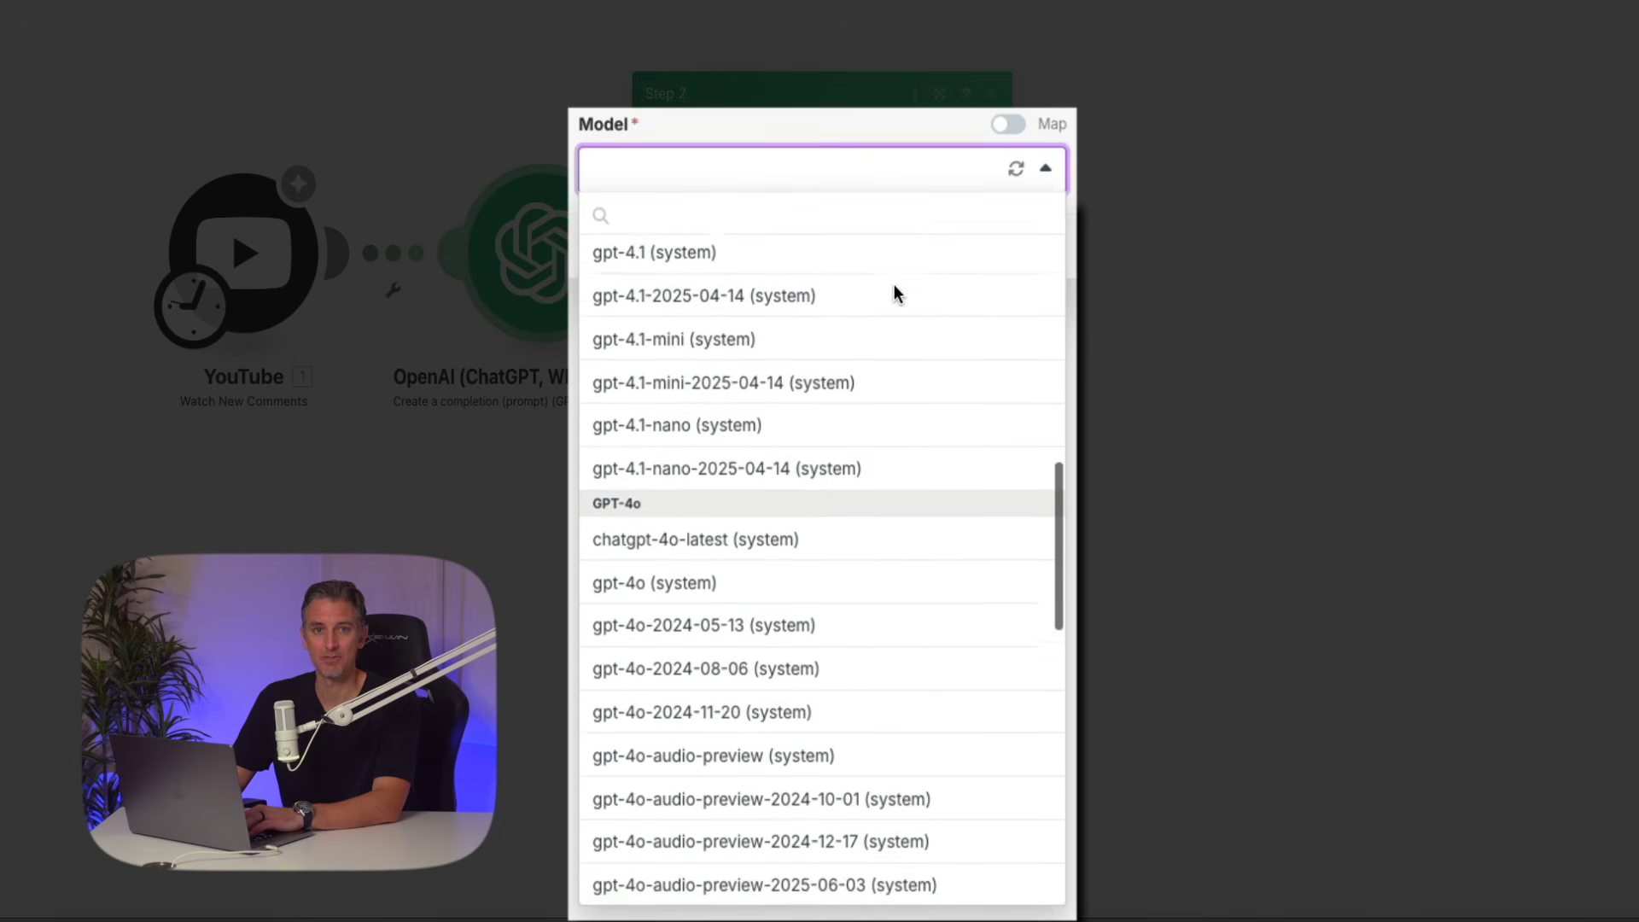
pyautogui.scroll(-15, 896, 294)
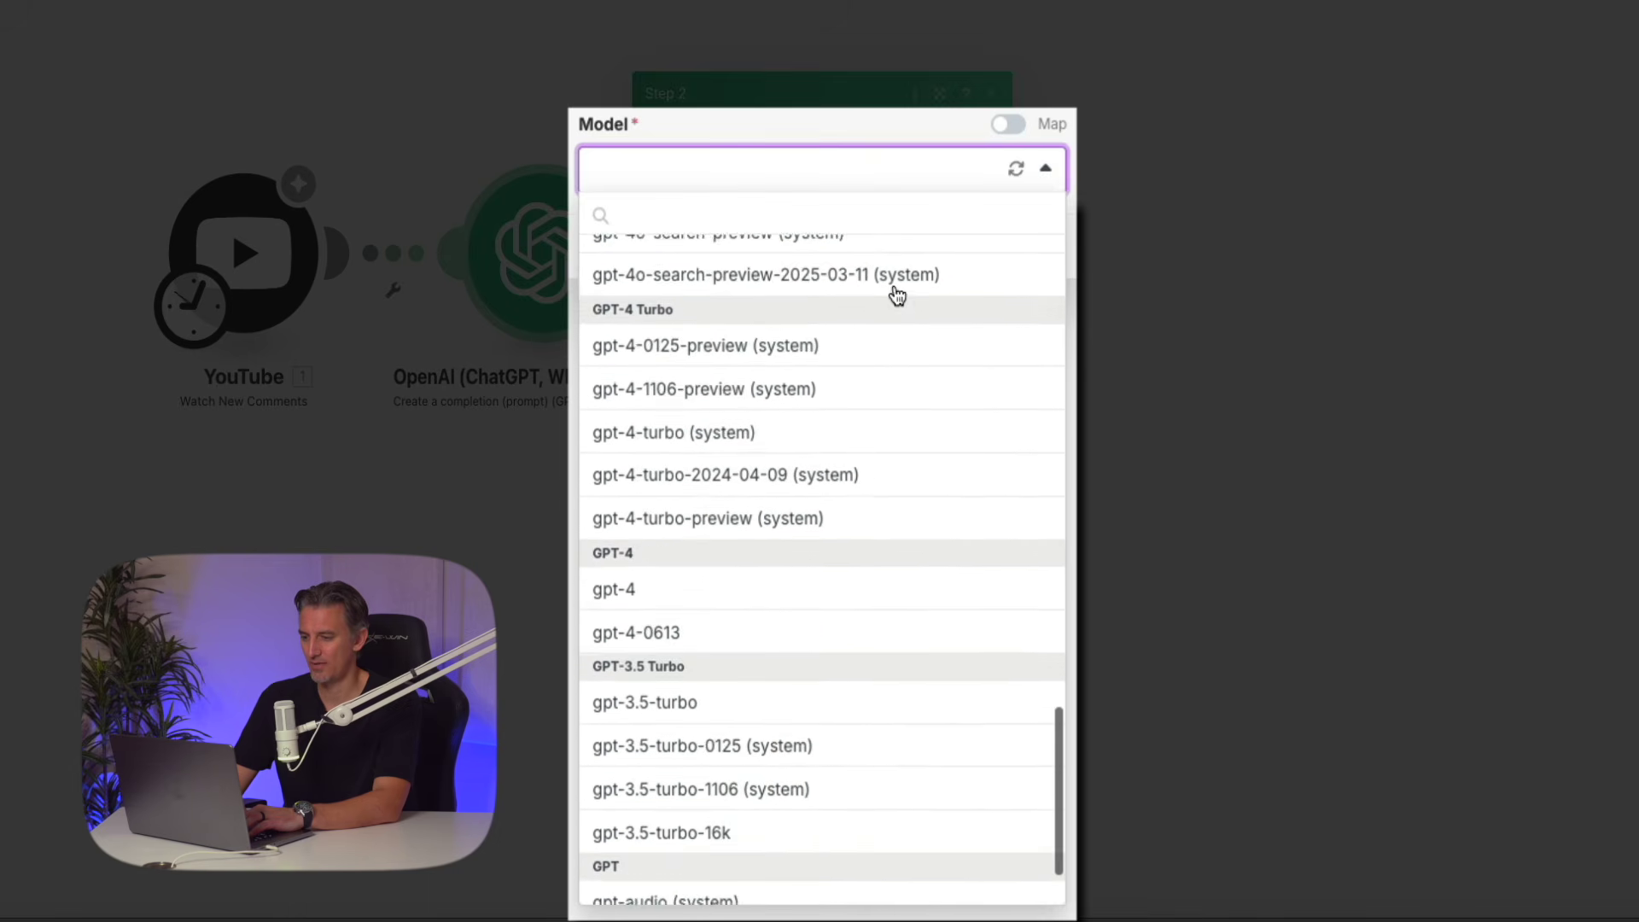
pyautogui.scroll(20, 896, 295)
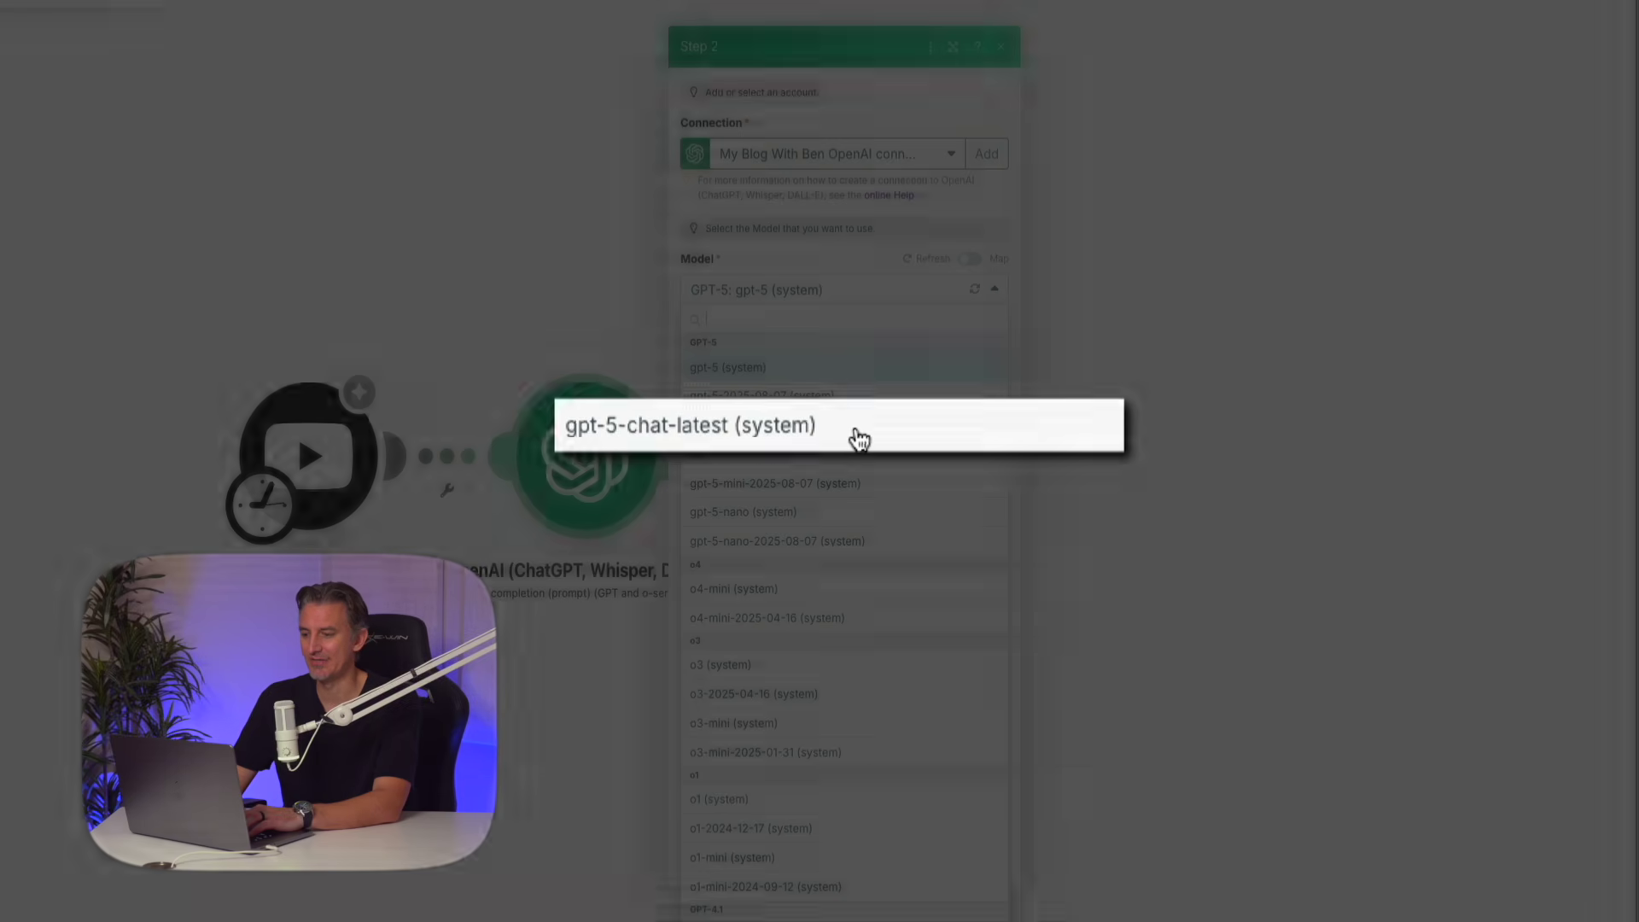
pyautogui.click(856, 427)
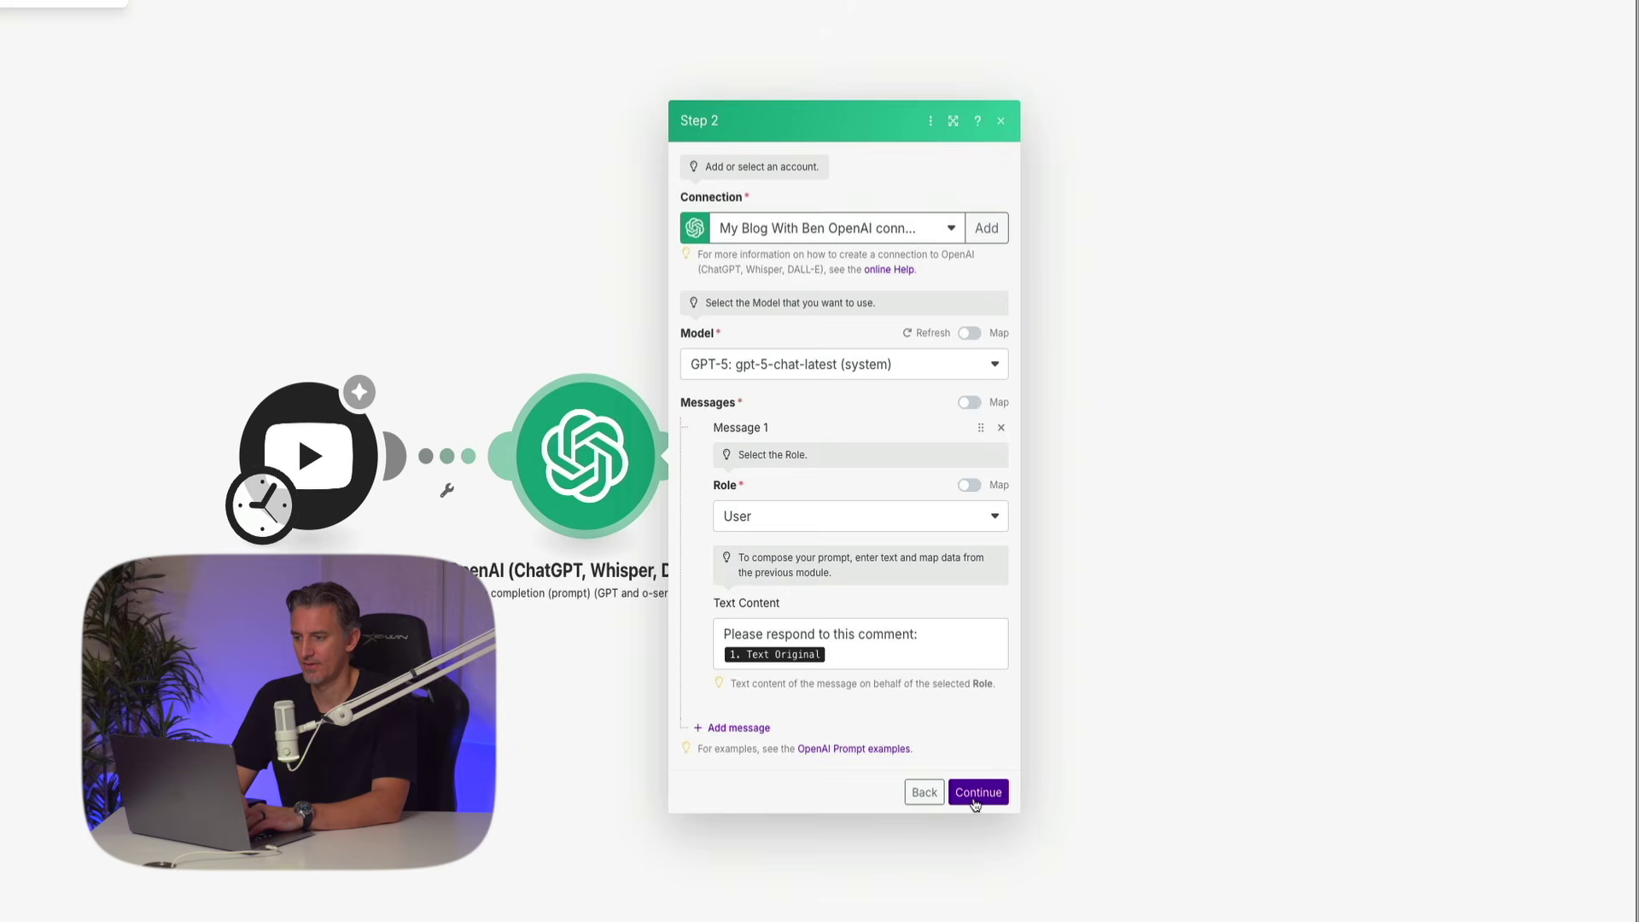
# Step: Accept the OpenAI module's template prompt and the existing Sage Wave Sounds YouTube connection for the Reply to a Comment module
pyautogui.click(978, 792)
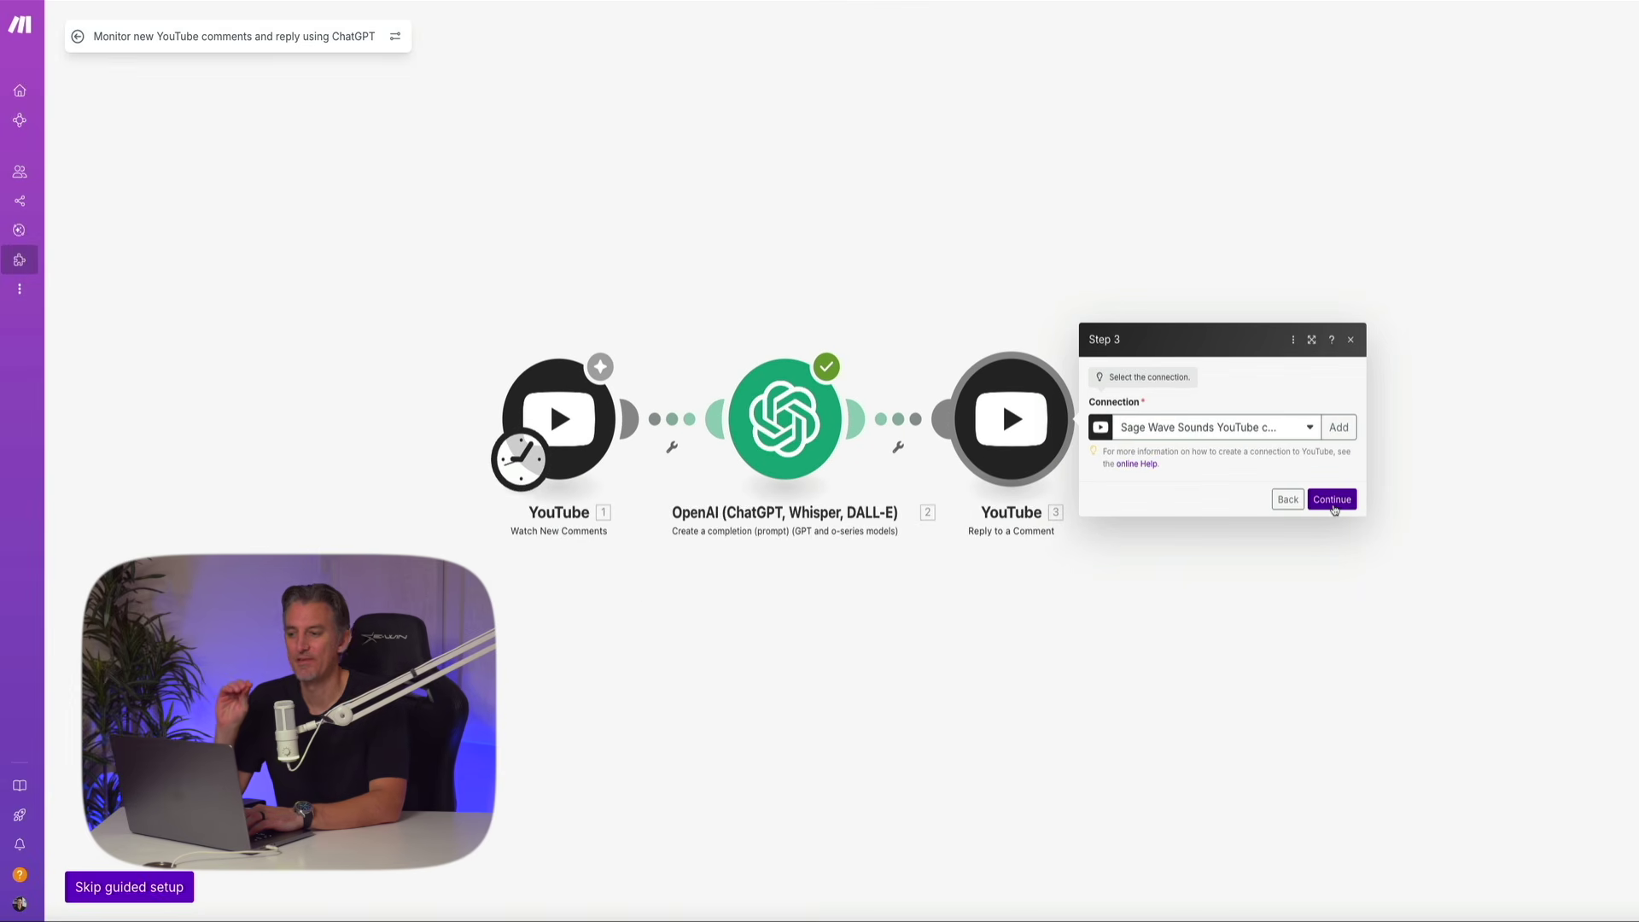
pyautogui.click(1332, 500)
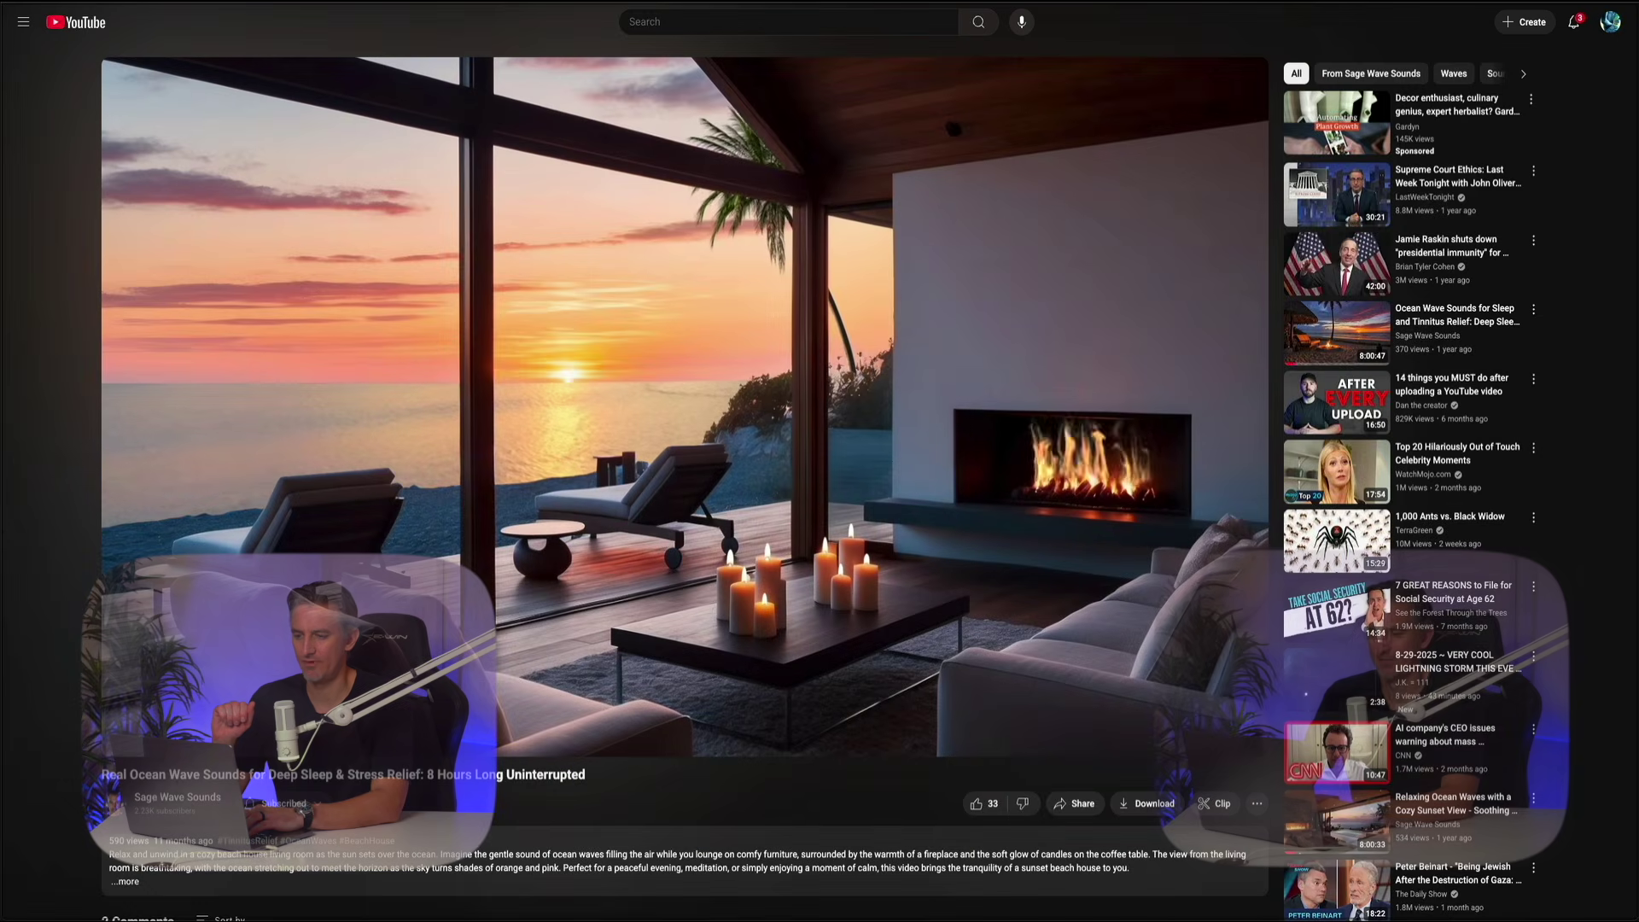
# Step: Switch to the channel's ocean wave video on YouTube and post the comment "Beautiful. I'd love to live here. Thanks for making this."
pyautogui.scroll(-3, 129, 510)
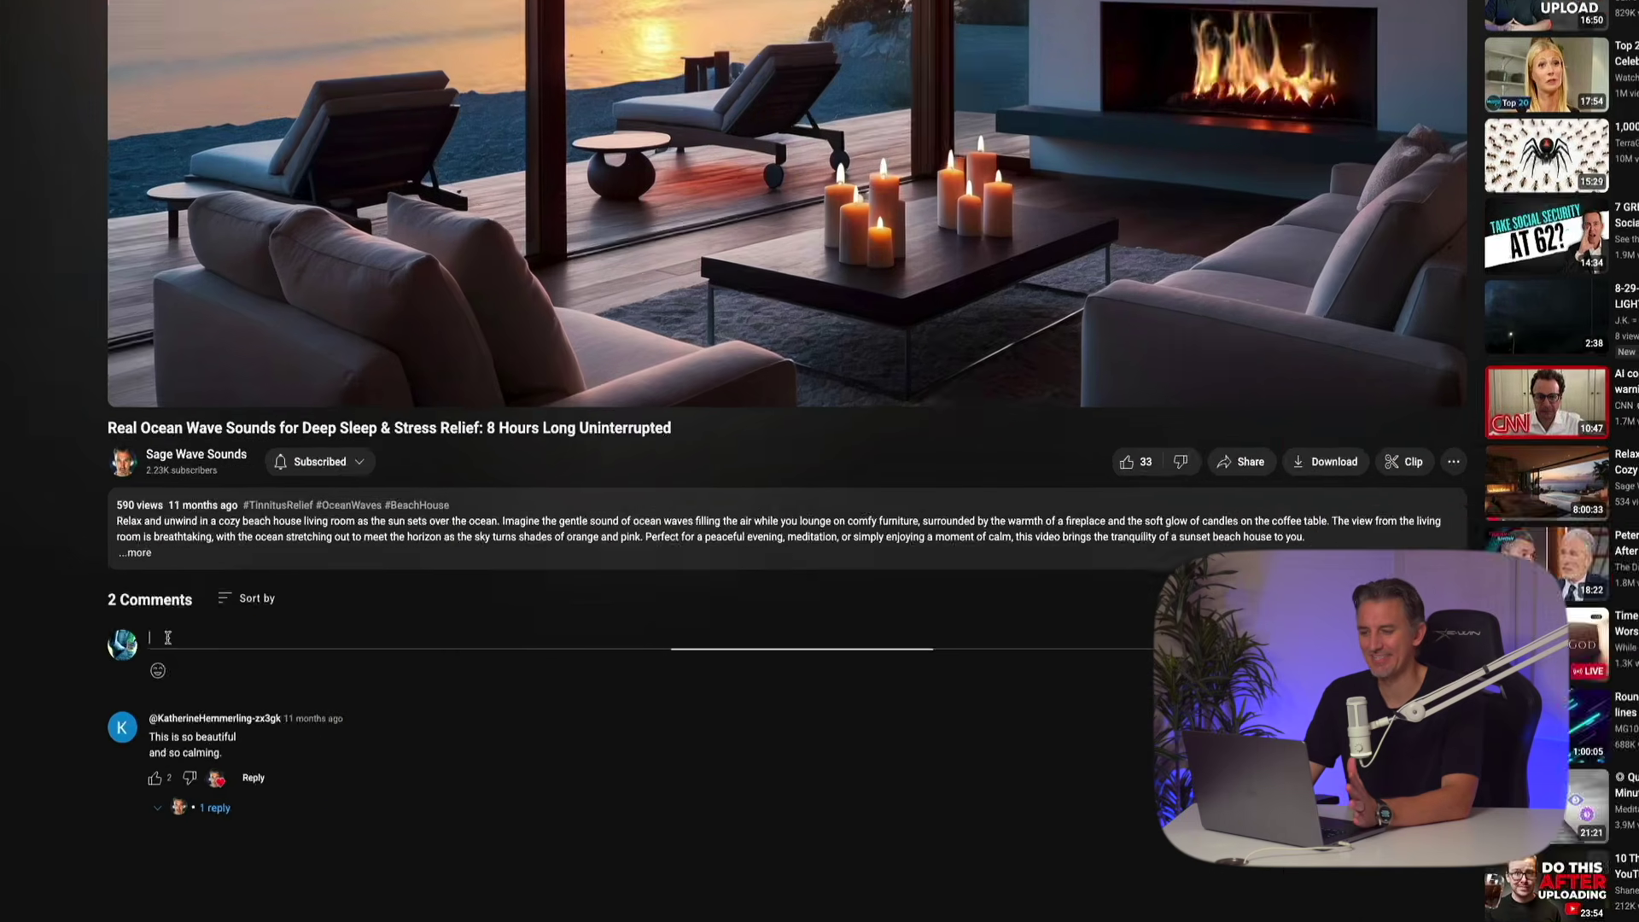
pyautogui.click(166, 666)
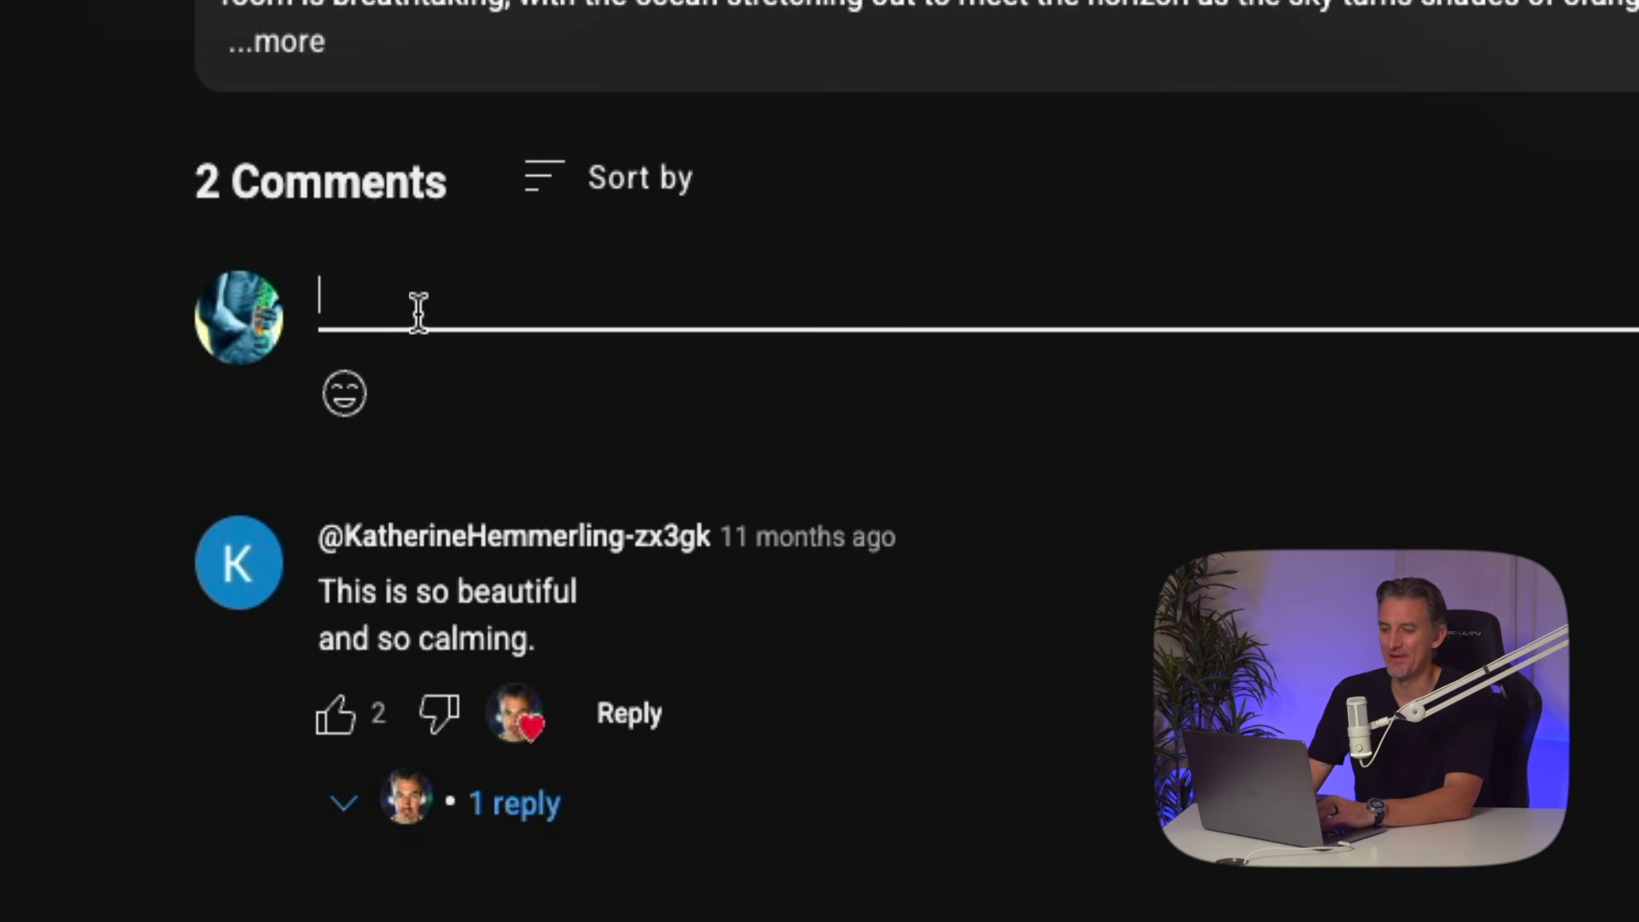
pyautogui.write('Beautiful')
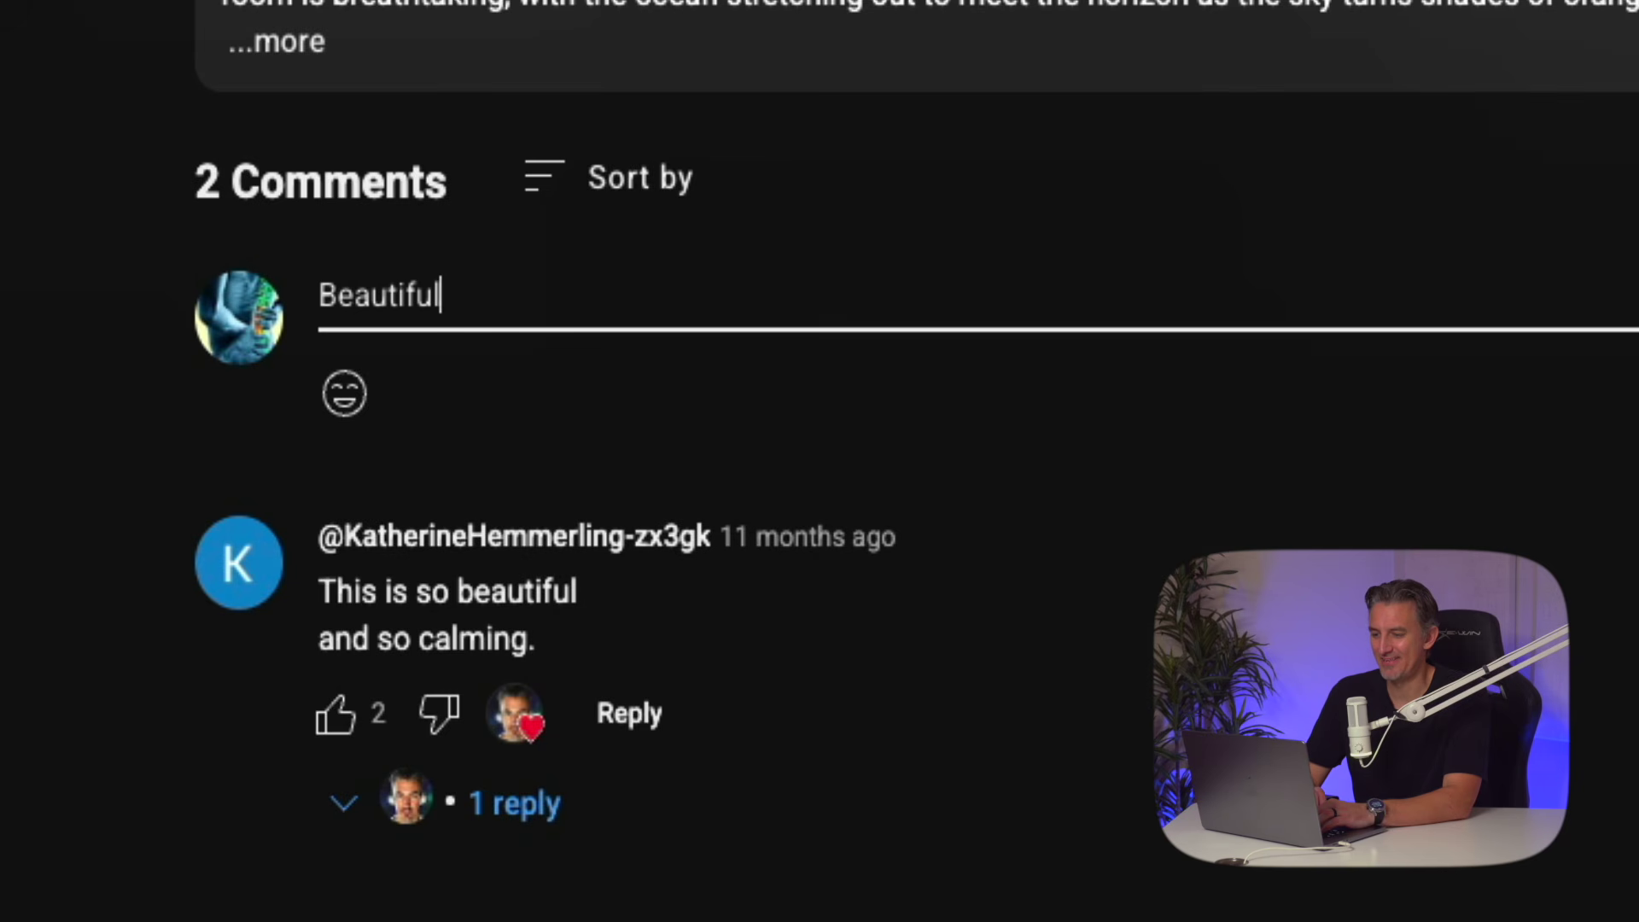
pyautogui.write(". I'd love to liv")
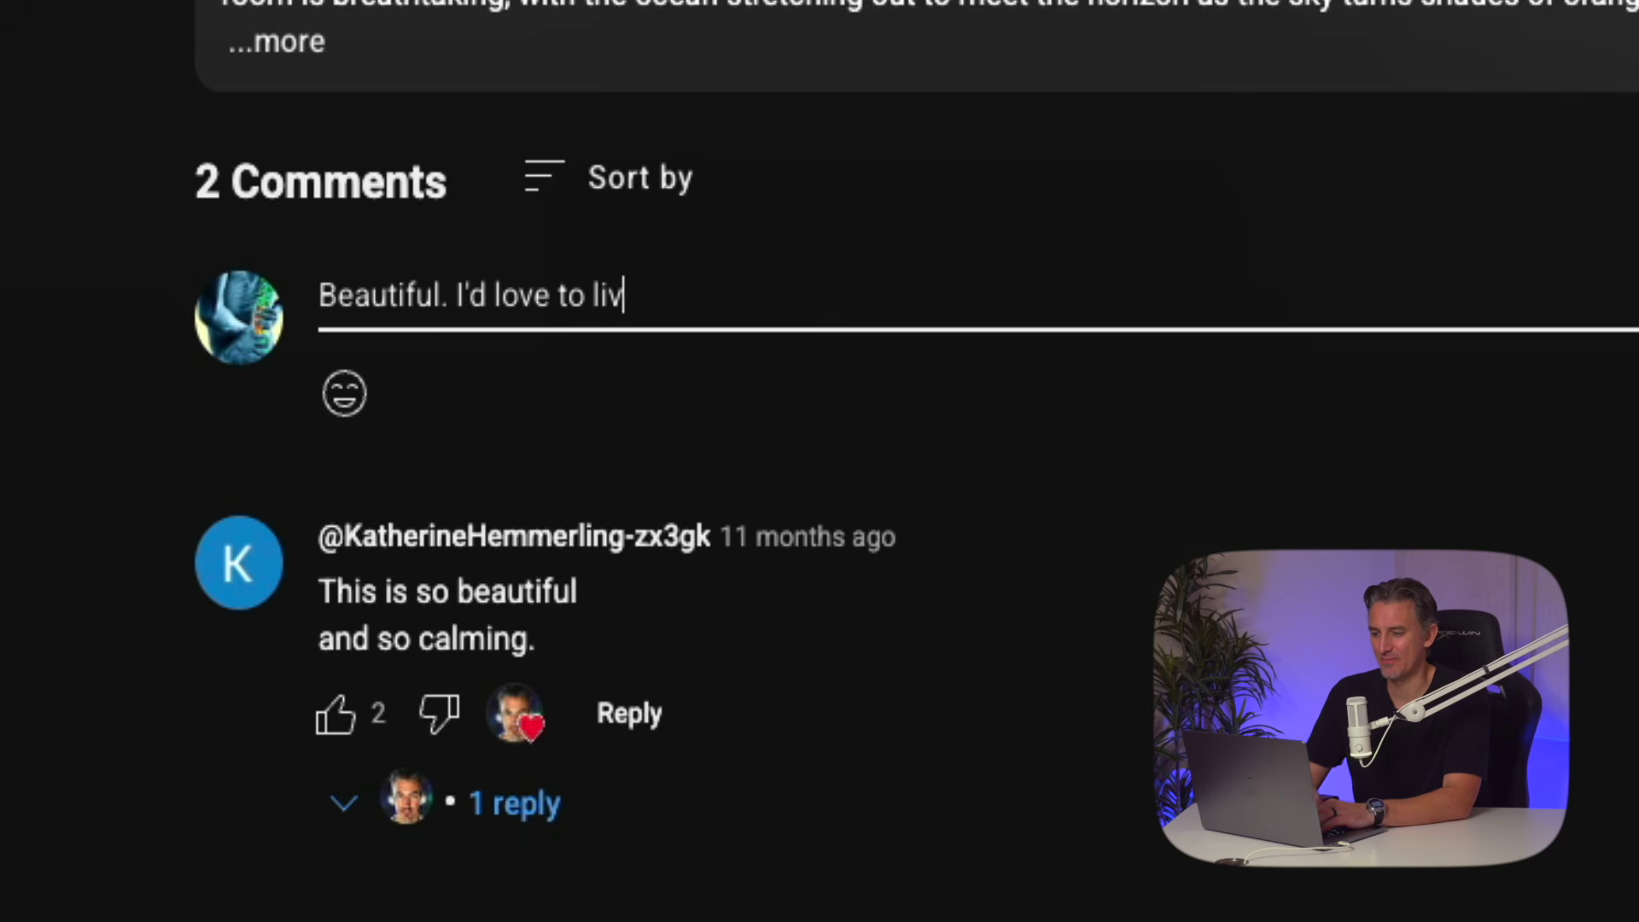
pyautogui.write('e here')
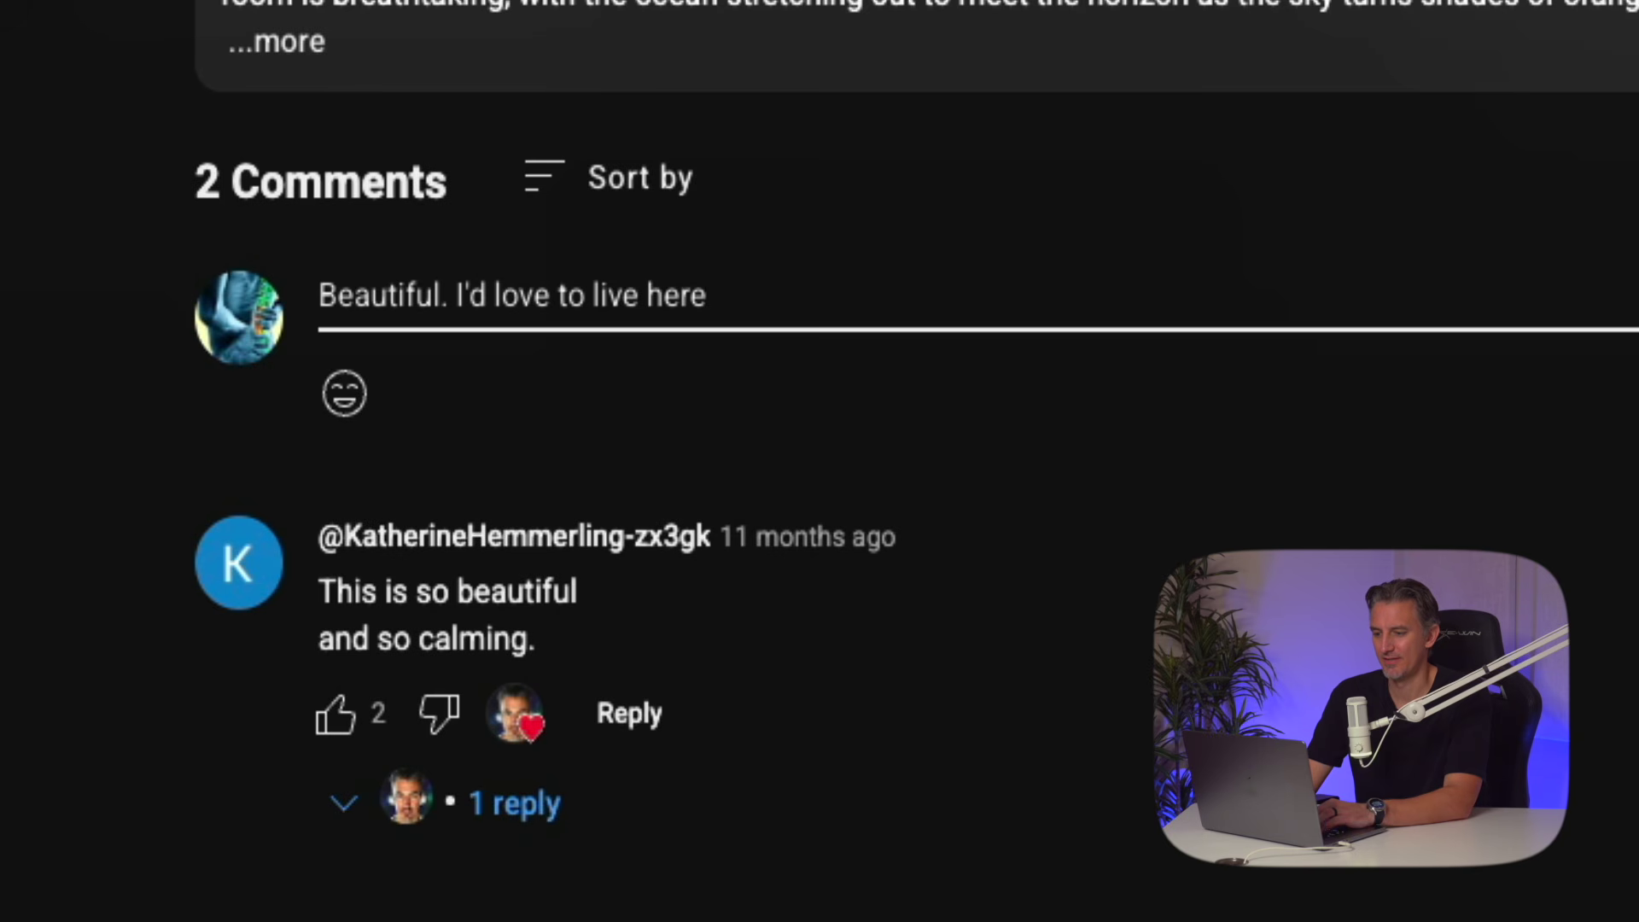
pyautogui.write('. Thanks')
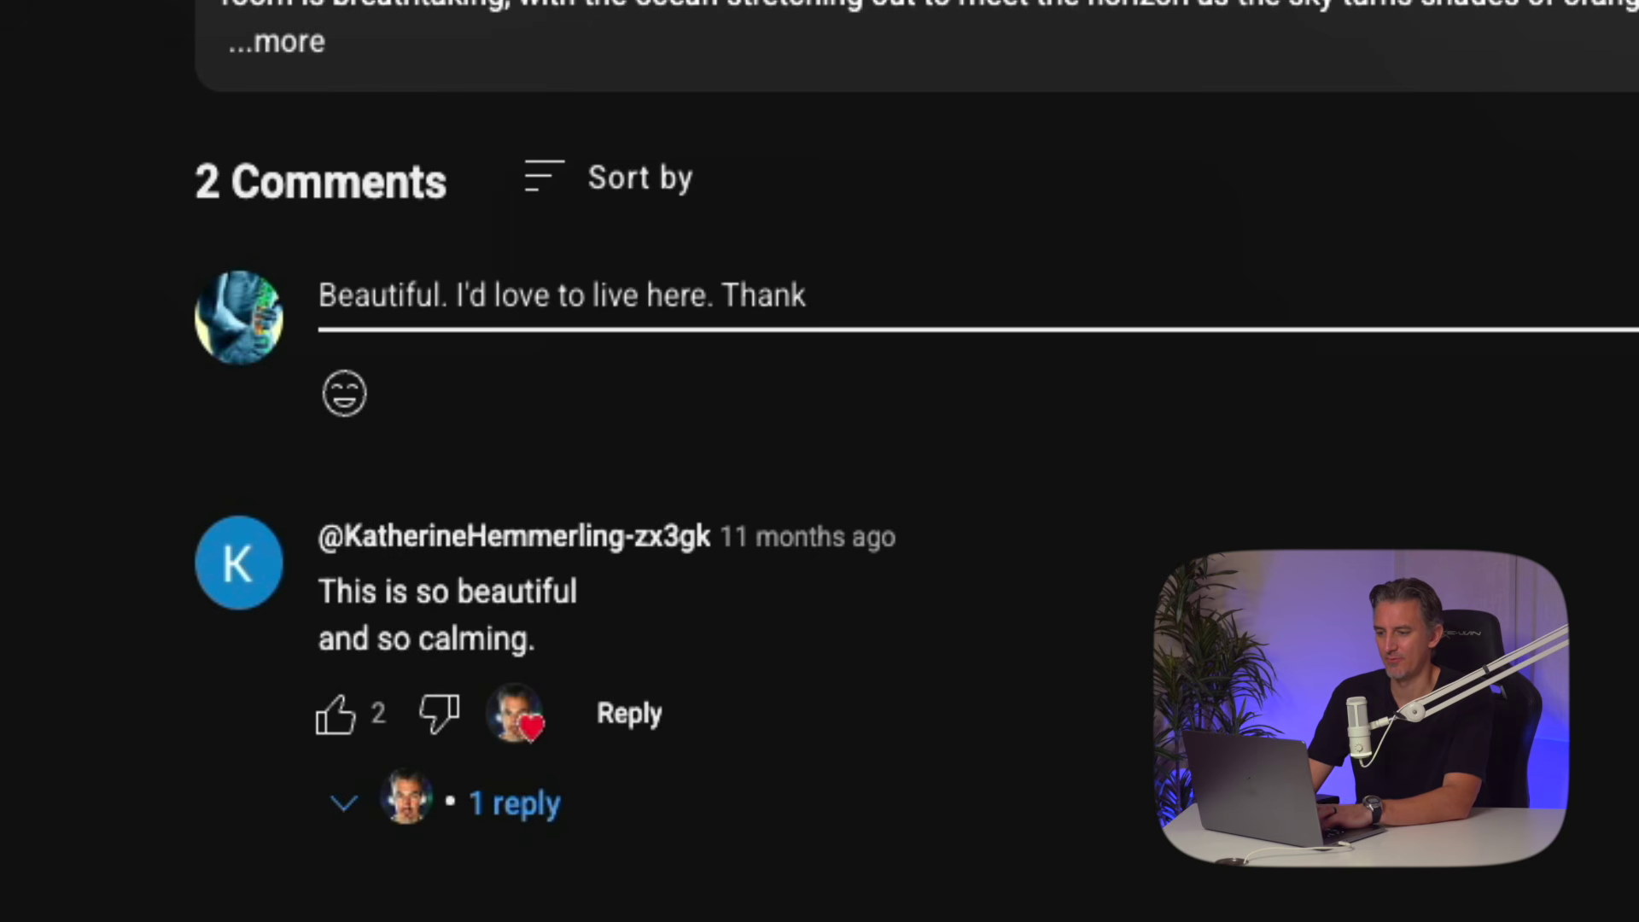
pyautogui.write(' for making this.')
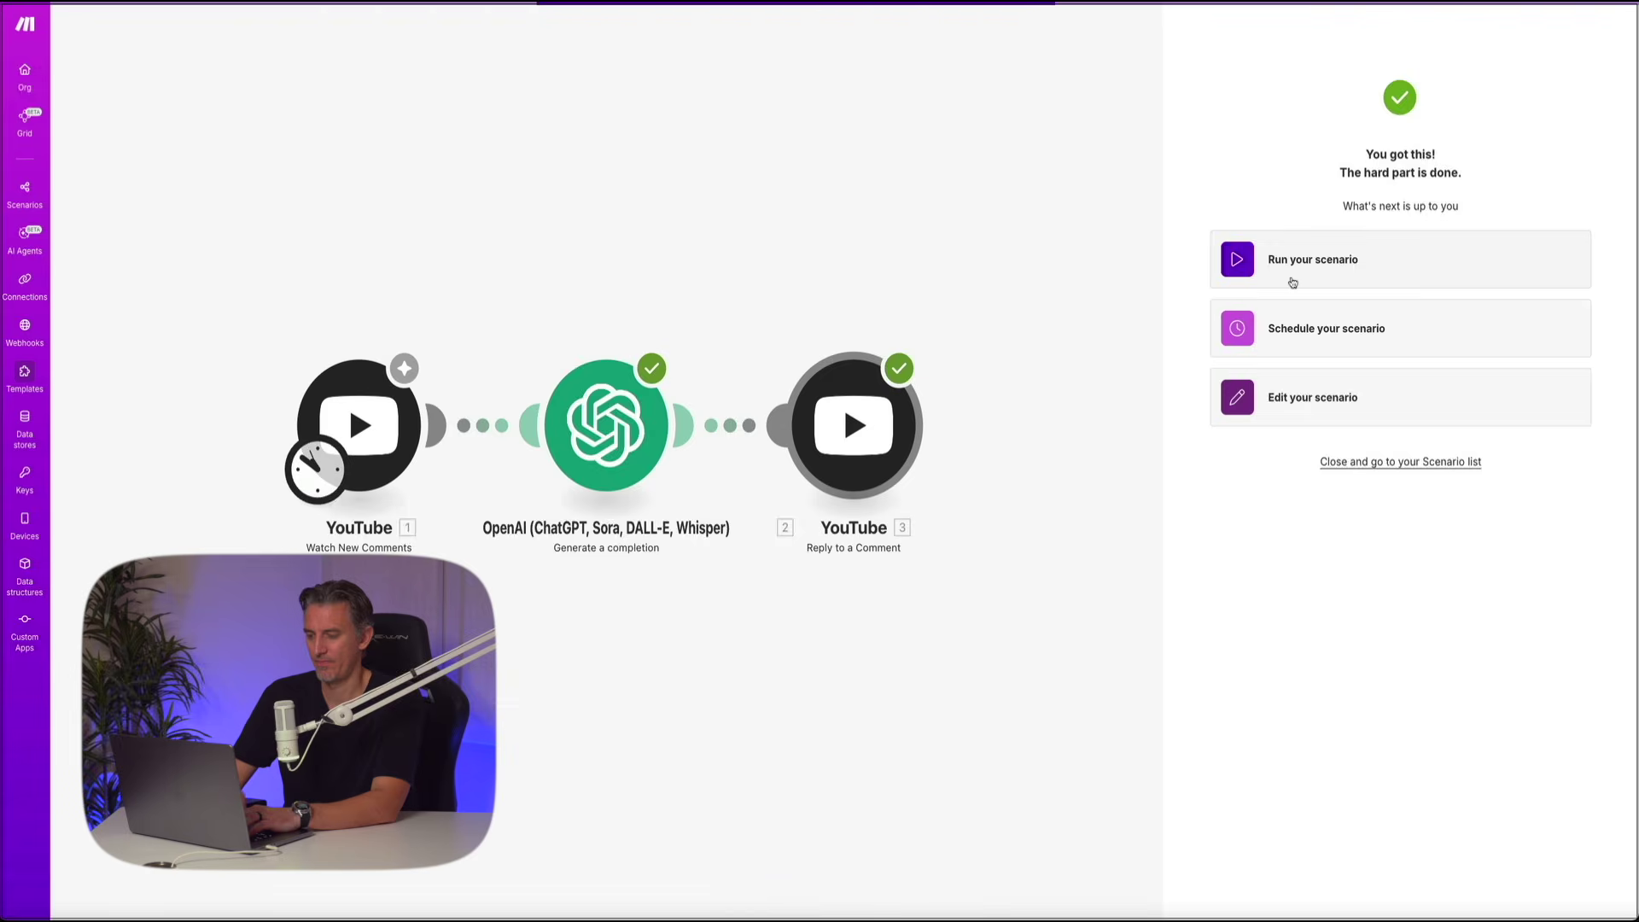
# Step: Run the scenario in Make, then return to the YouTube video and expand the full reply under the test comment
pyautogui.click(1290, 271)
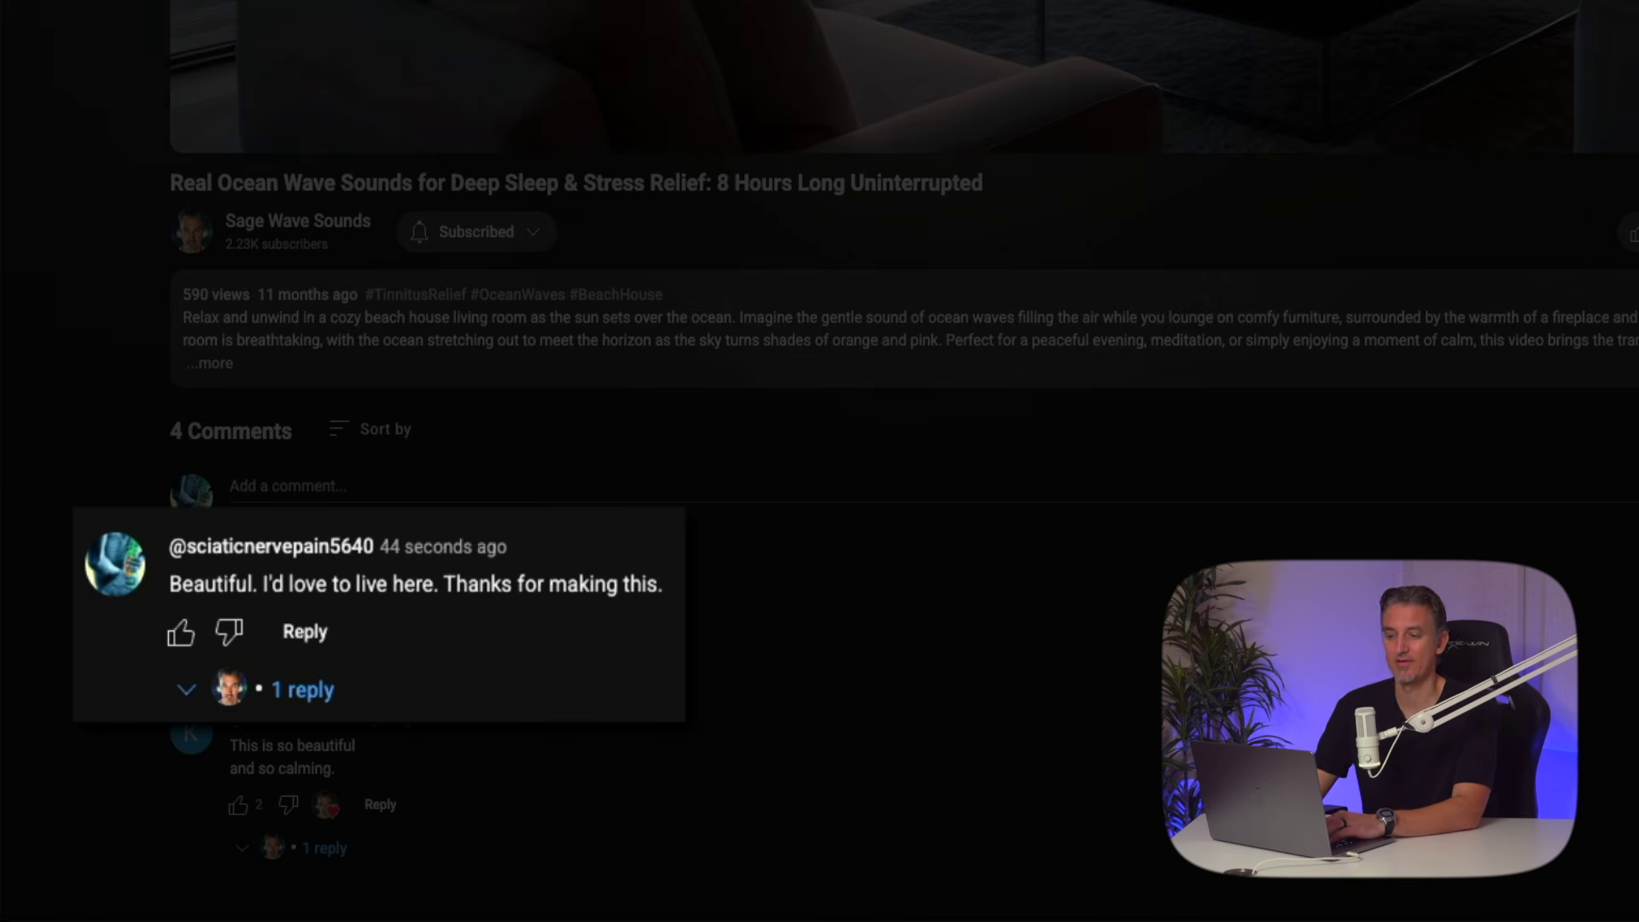
pyautogui.click(242, 668)
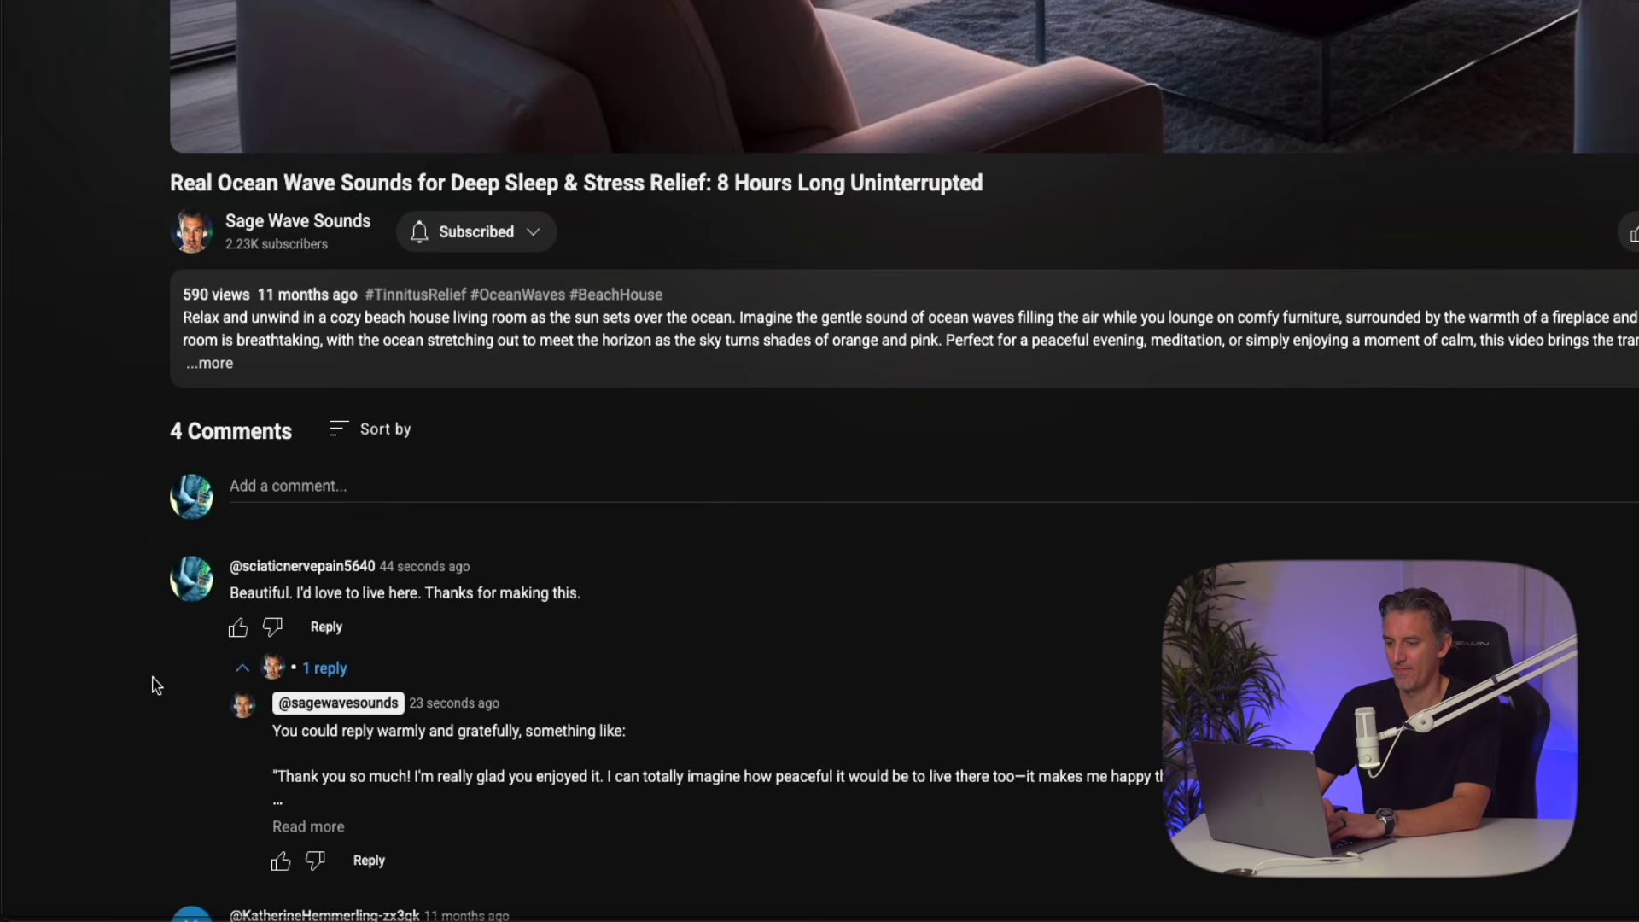
pyautogui.click(308, 826)
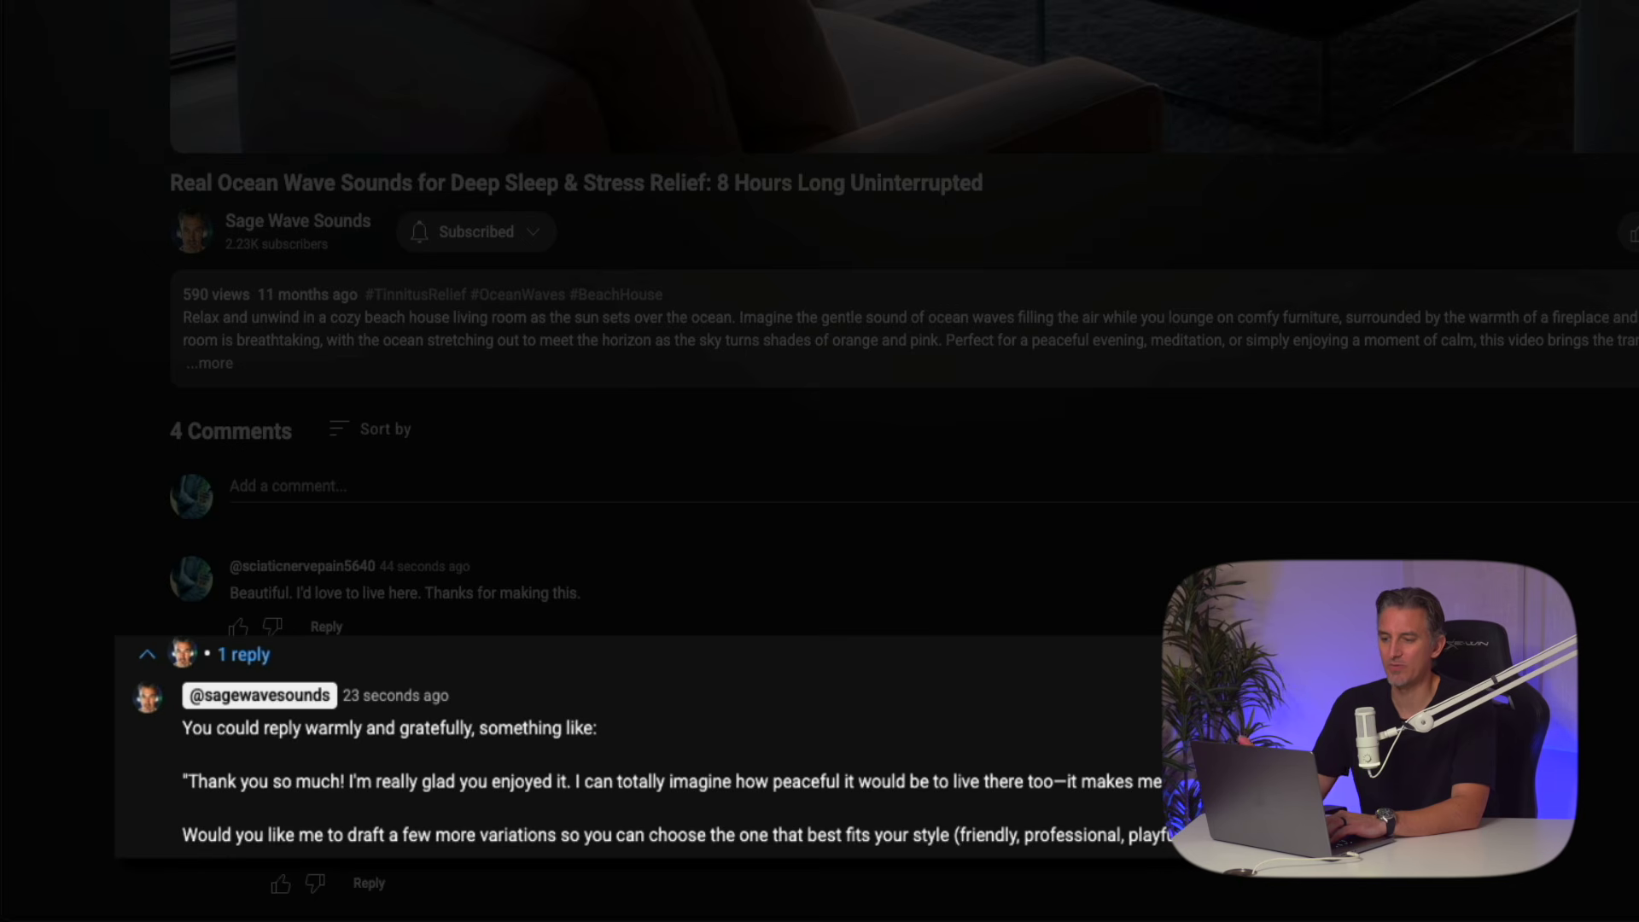
pyautogui.scroll(-3, 196, 844)
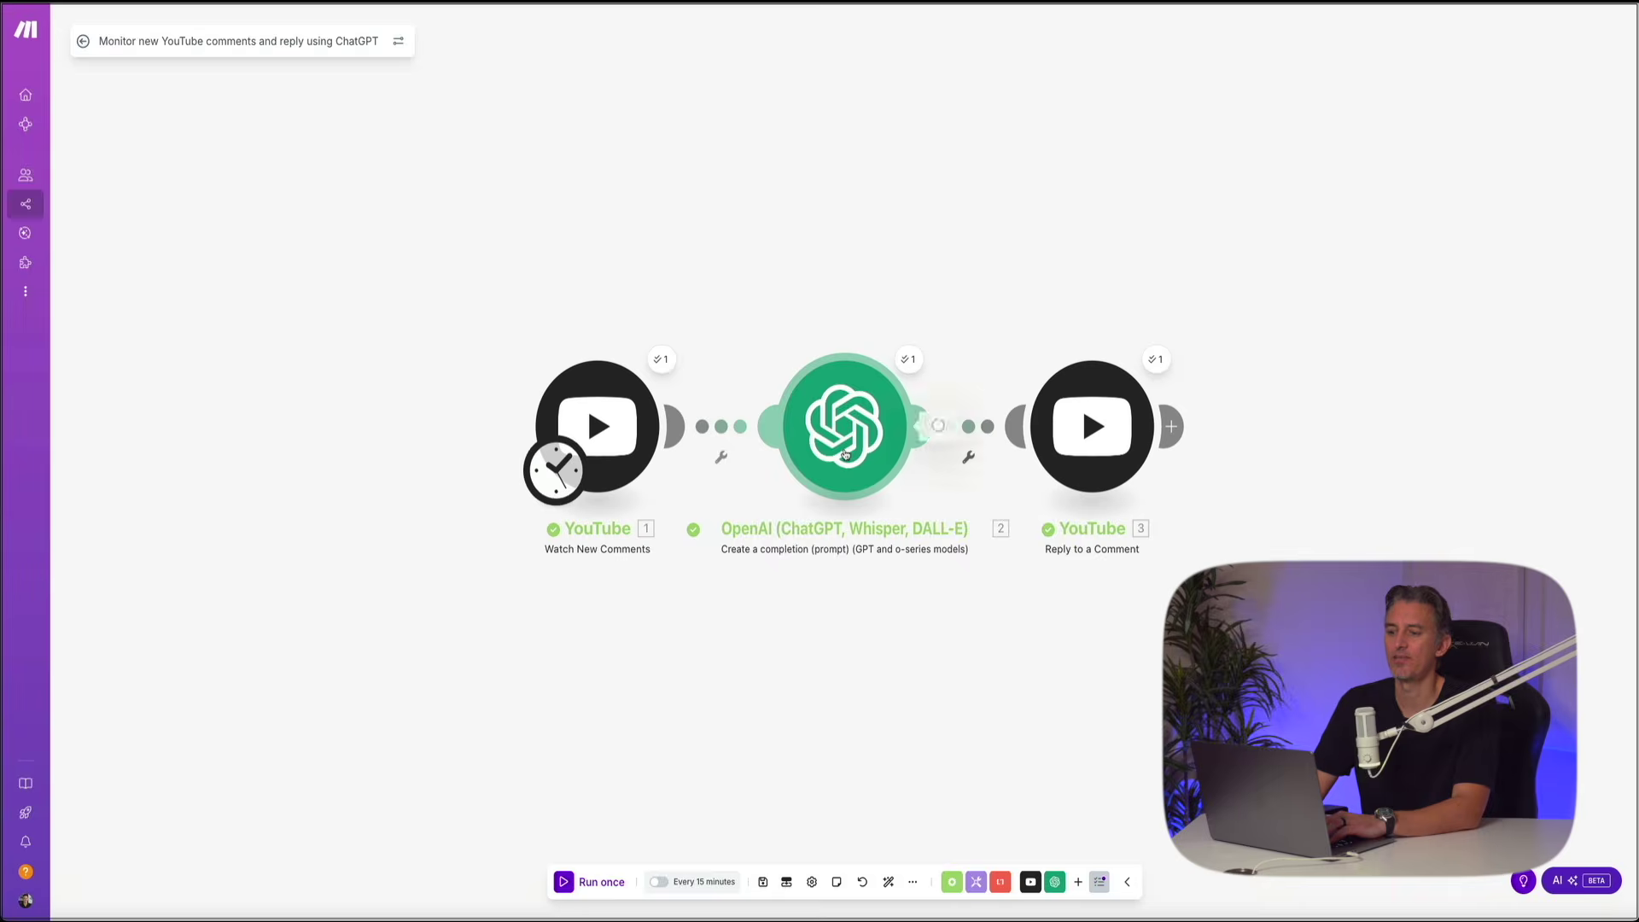
# Step: Extend the OpenAI module's message text below the original comment with "Reply with ONE sentence. Output only the final reply text."
pyautogui.click(845, 454)
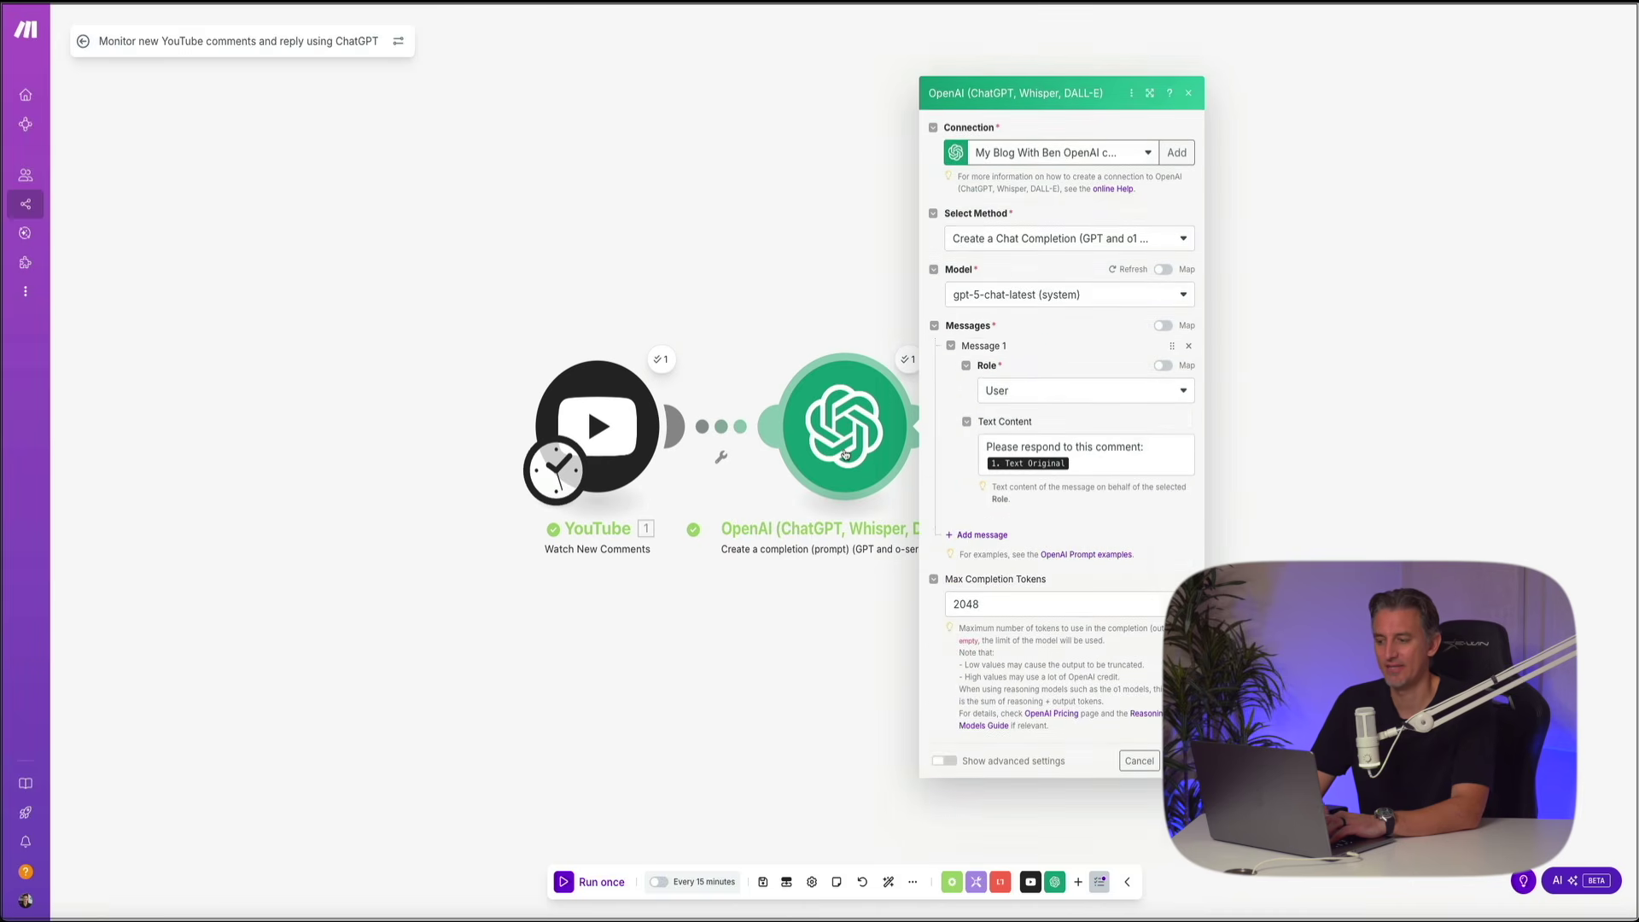
pyautogui.click(917, 467)
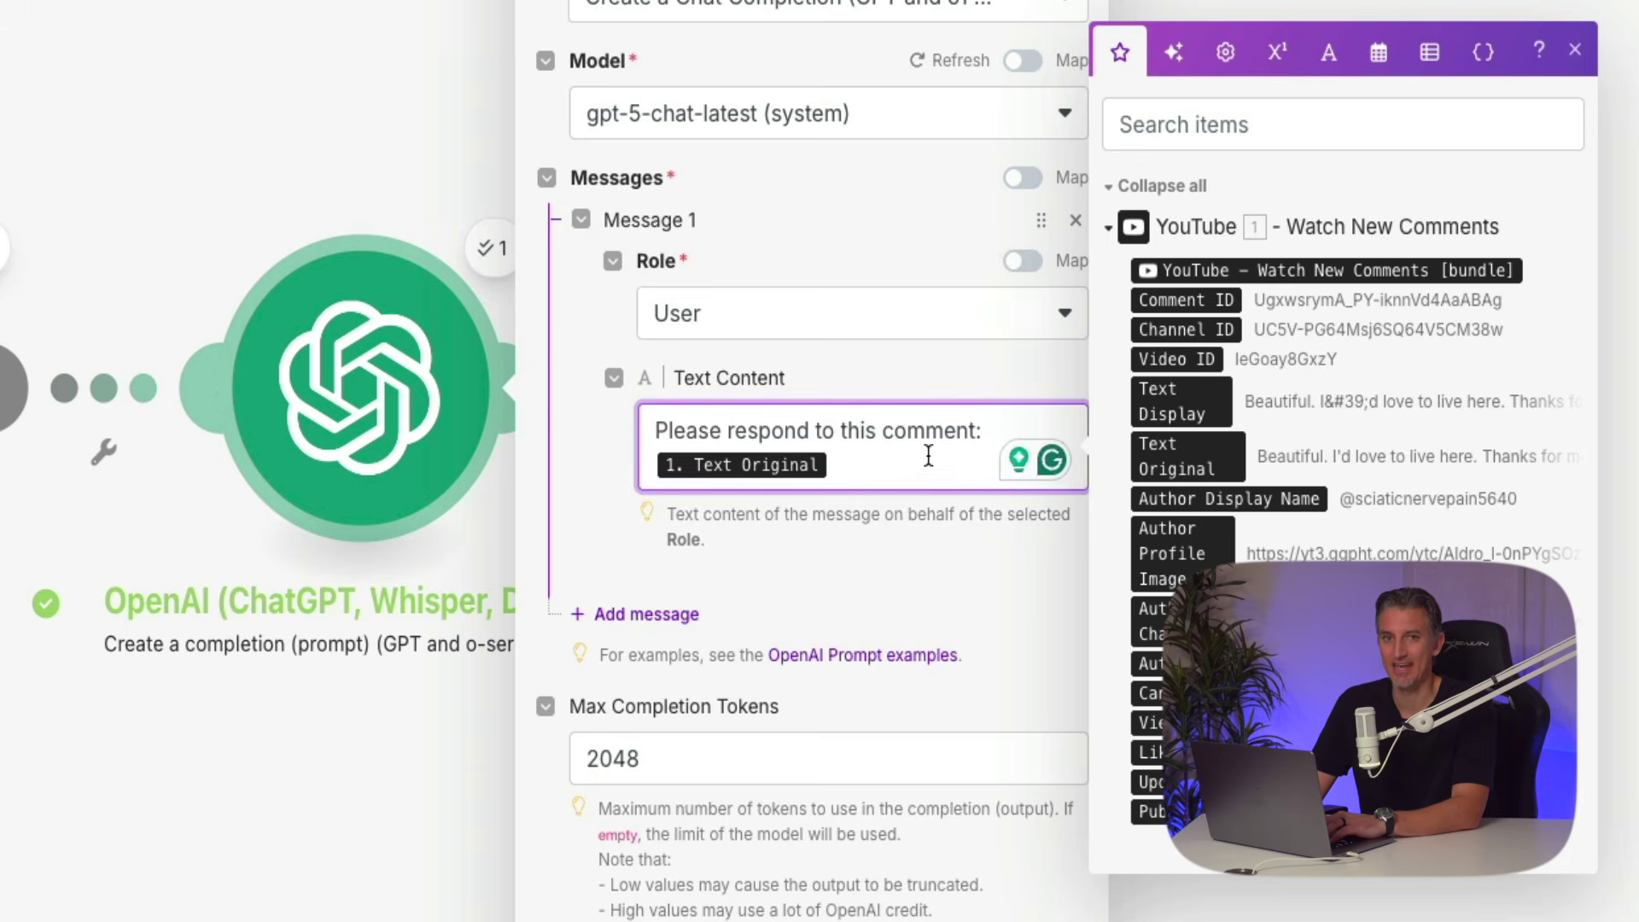
pyautogui.press('Return')
pyautogui.write('Reply with ONE sentence. Output only the final reply text.')
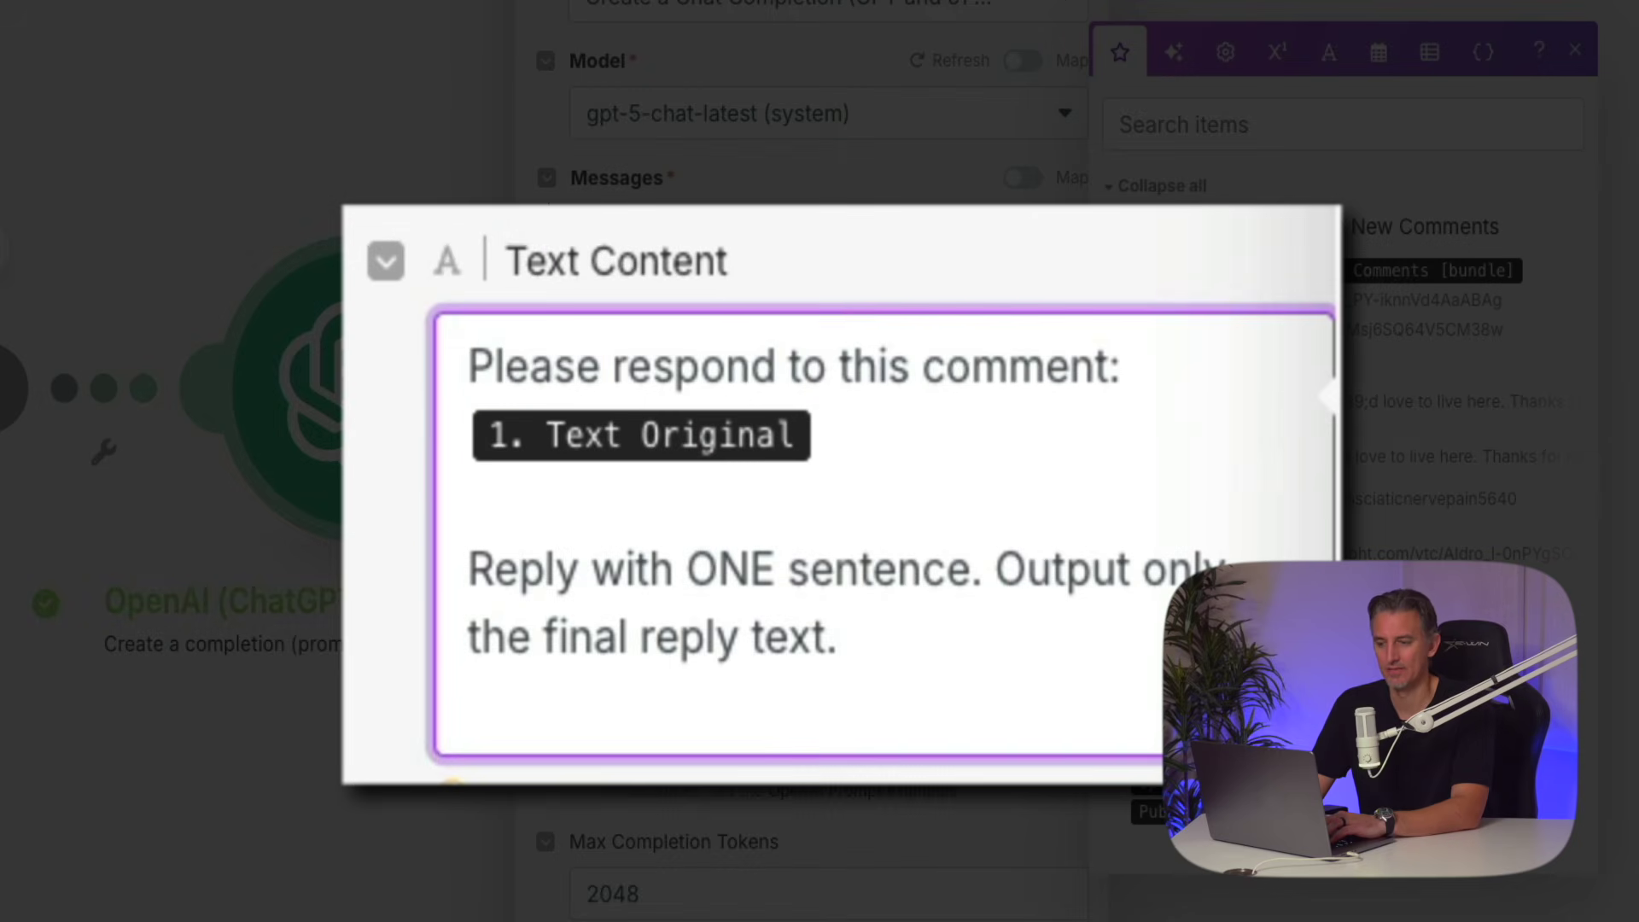
pyautogui.press('BackSpace')
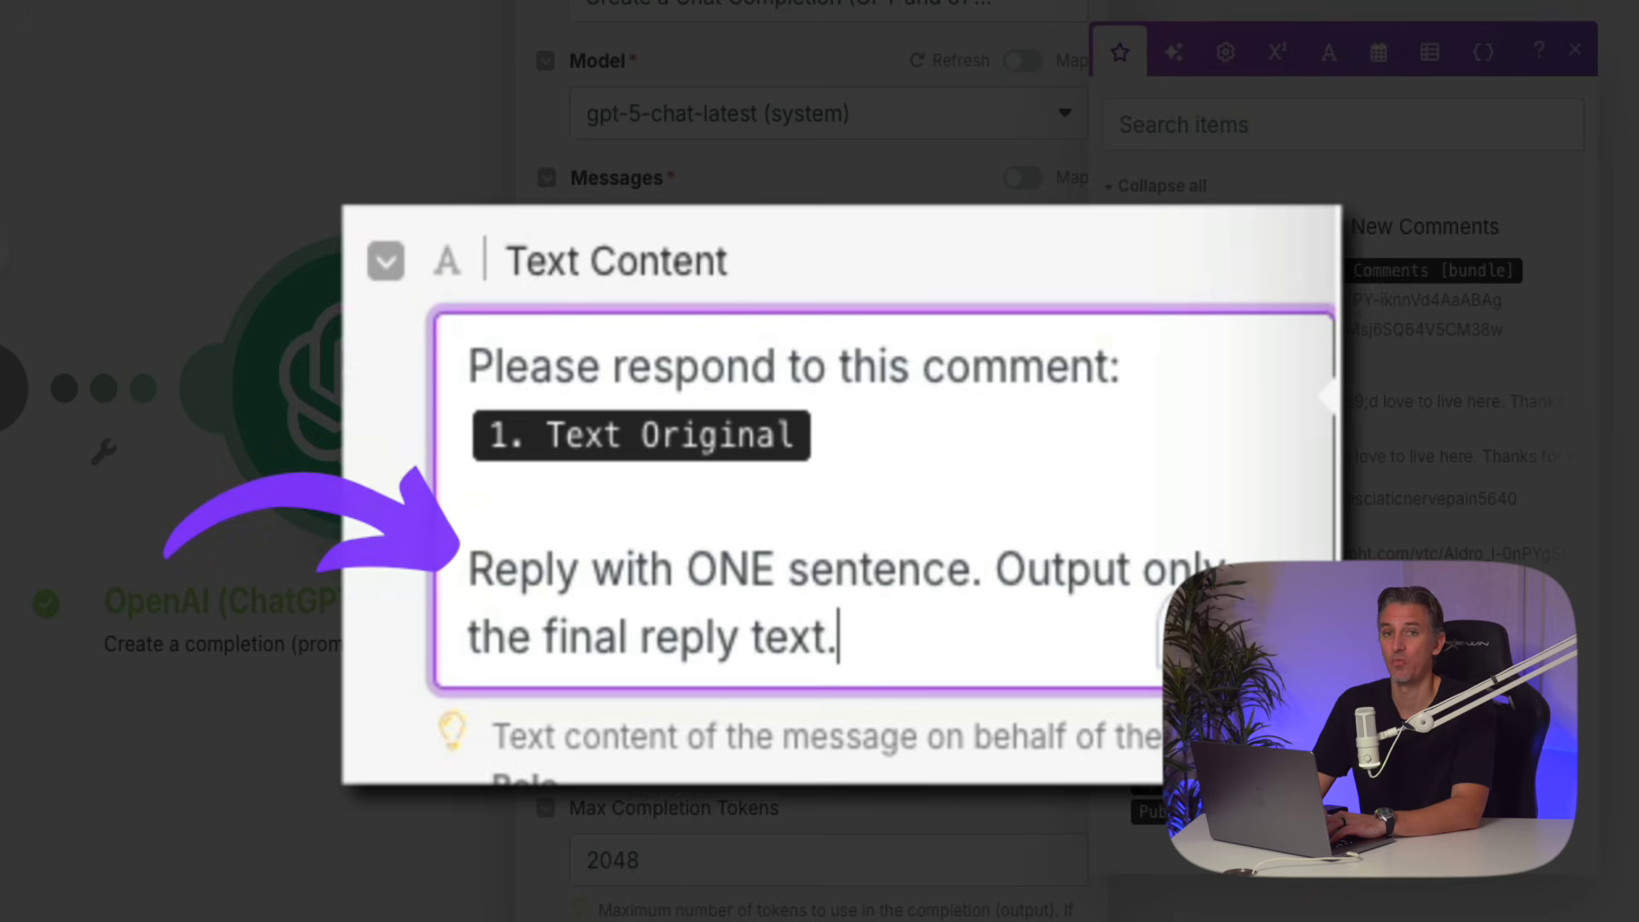
# Step: Save the OpenAI module's settings and the scenario
pyautogui.click(1576, 50)
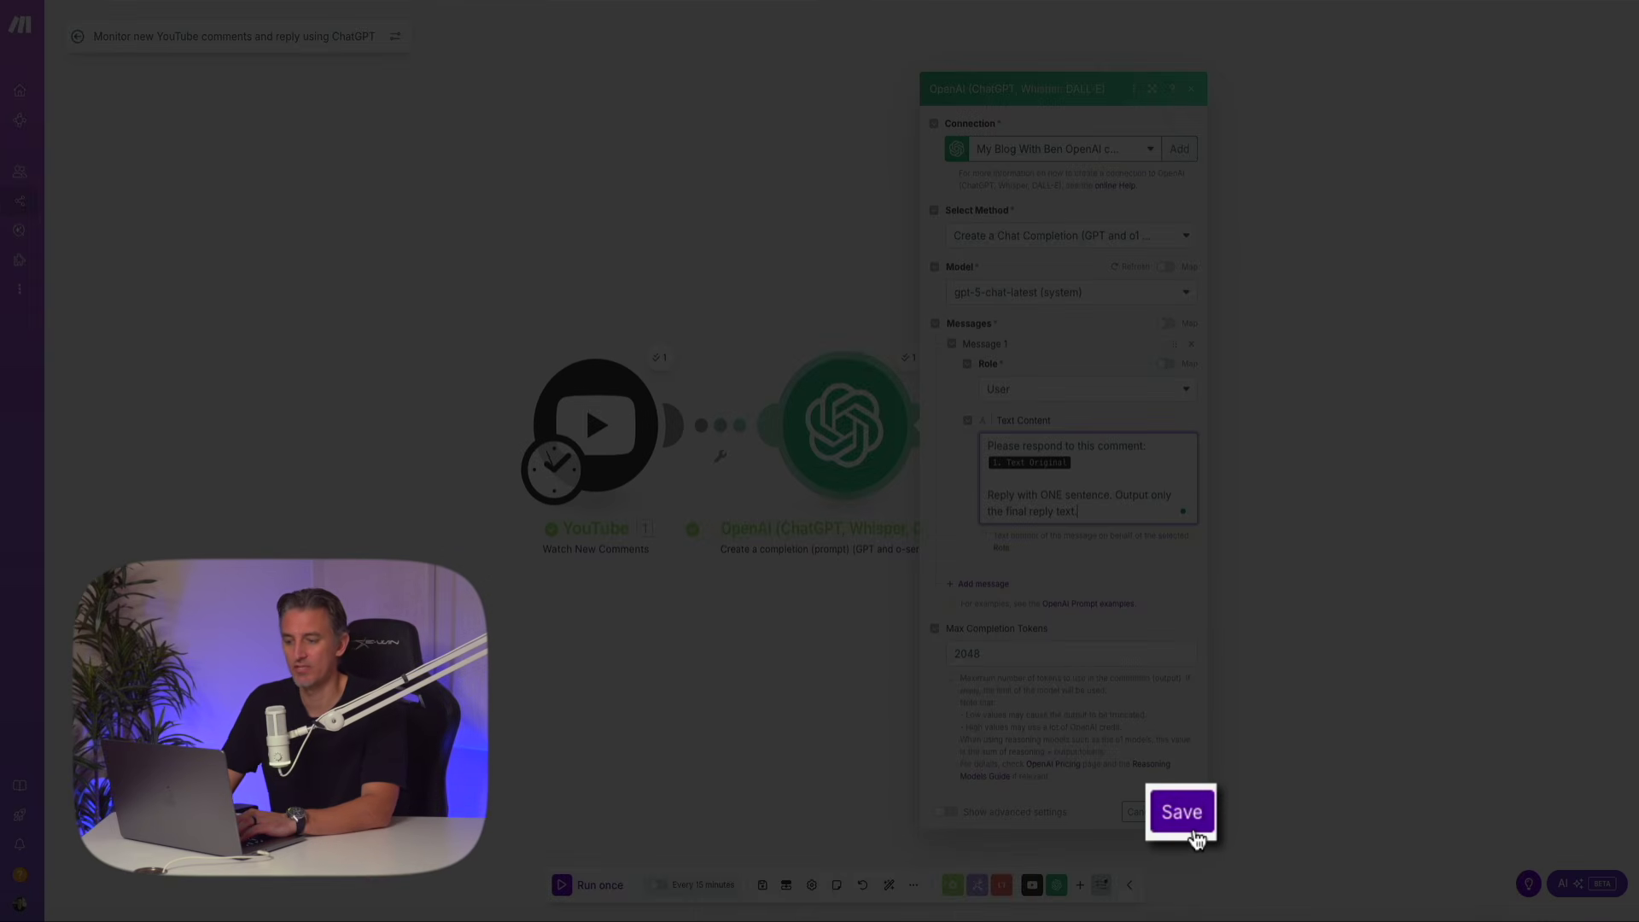
pyautogui.click(1188, 821)
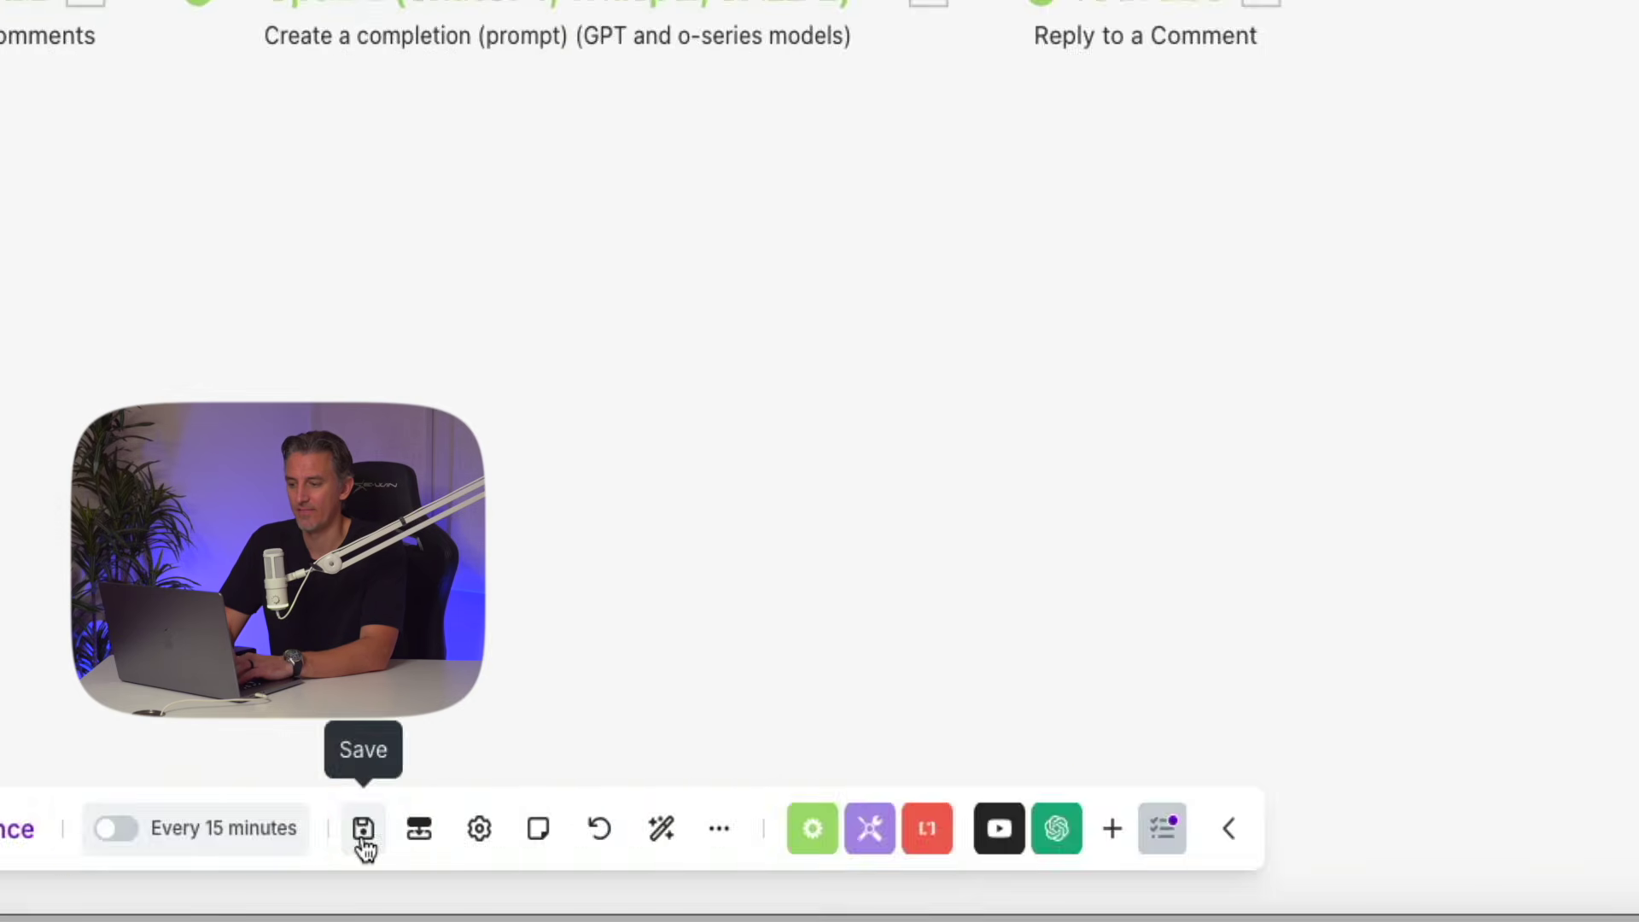
pyautogui.click(654, 828)
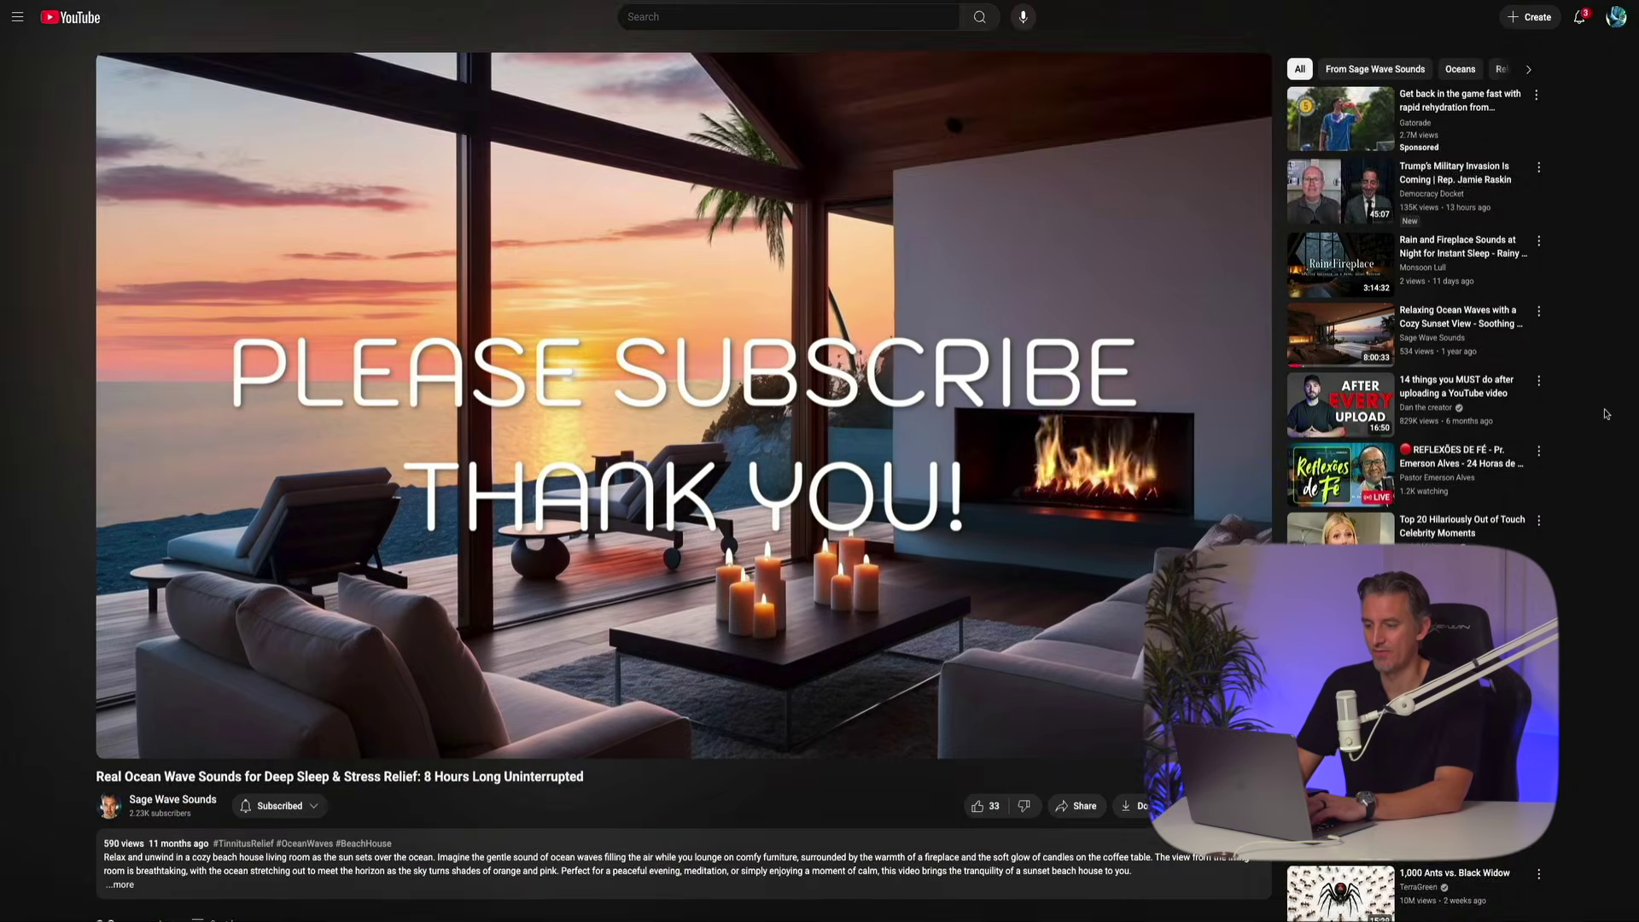
# Step: Switch to the ocean wave video on YouTube and post the comment "This is so beautiful. I wish I could live there."
pyautogui.scroll(-2, 1606, 414)
pyautogui.scroll(-3, 1606, 414)
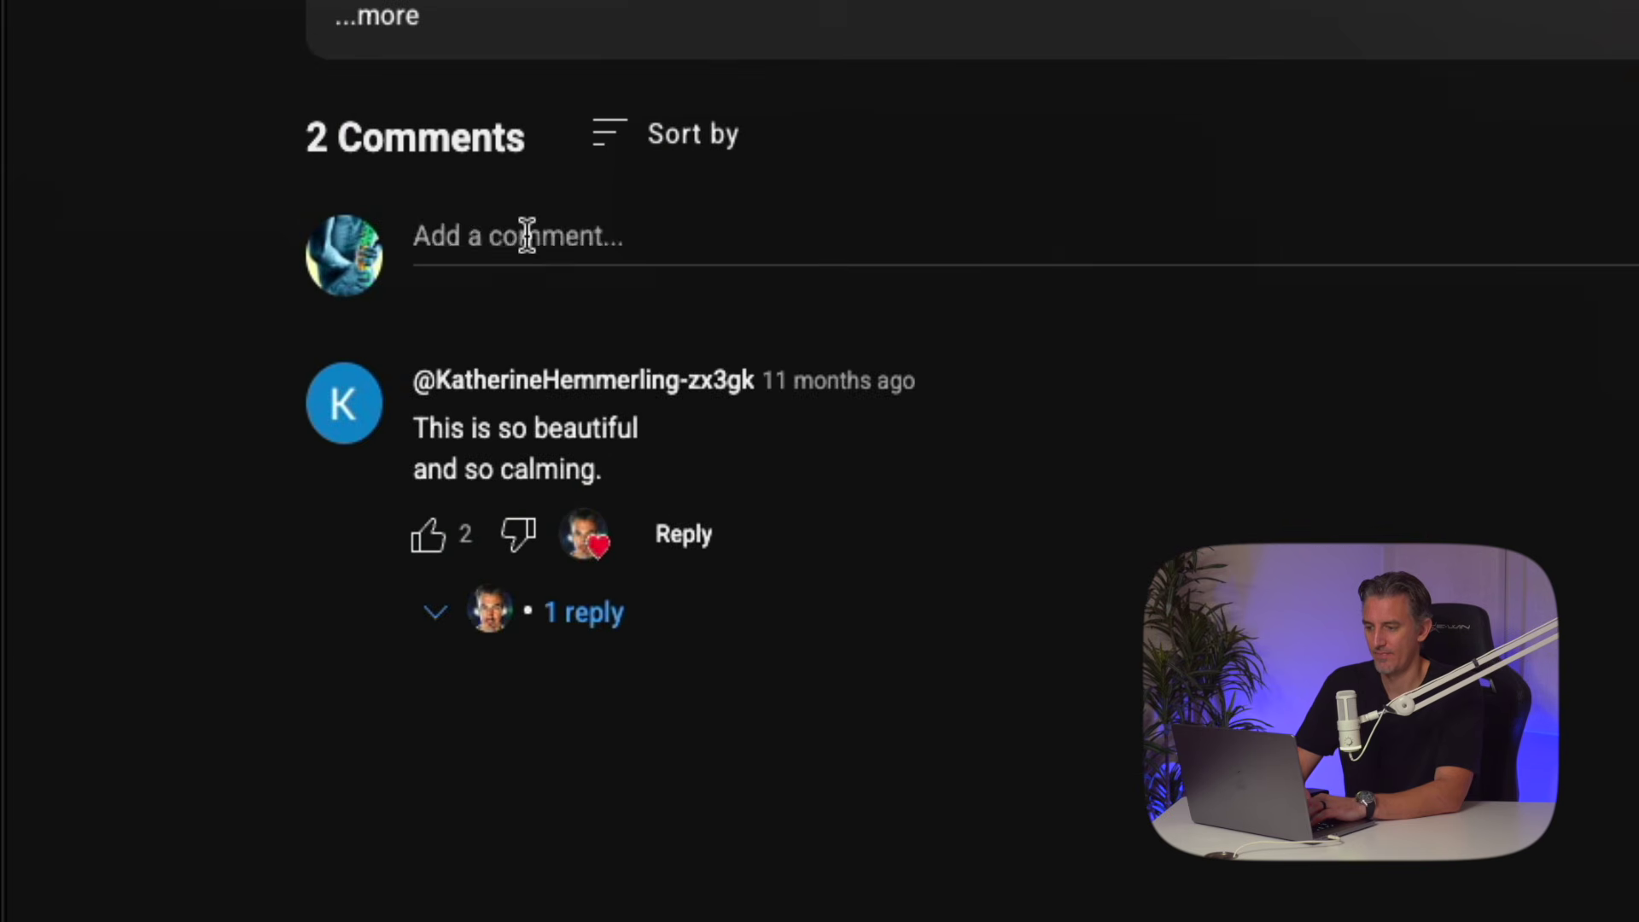
pyautogui.click(168, 537)
pyautogui.write('Ths')
pyautogui.press('BackSpace')
pyautogui.write('is is so beau')
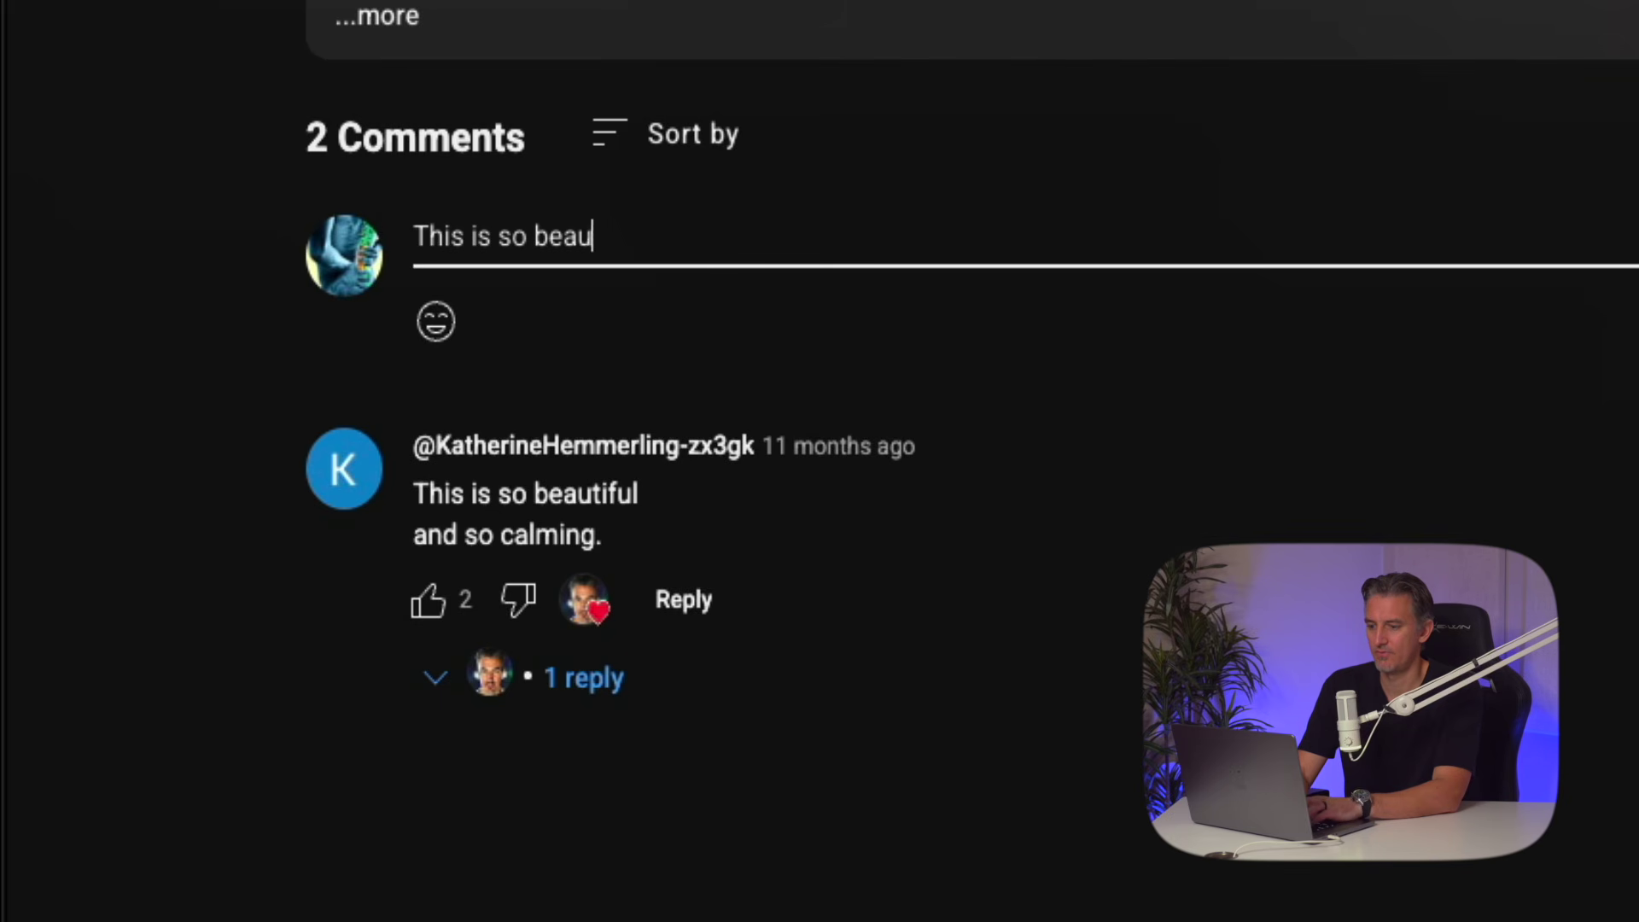
pyautogui.write('tiful. I w')
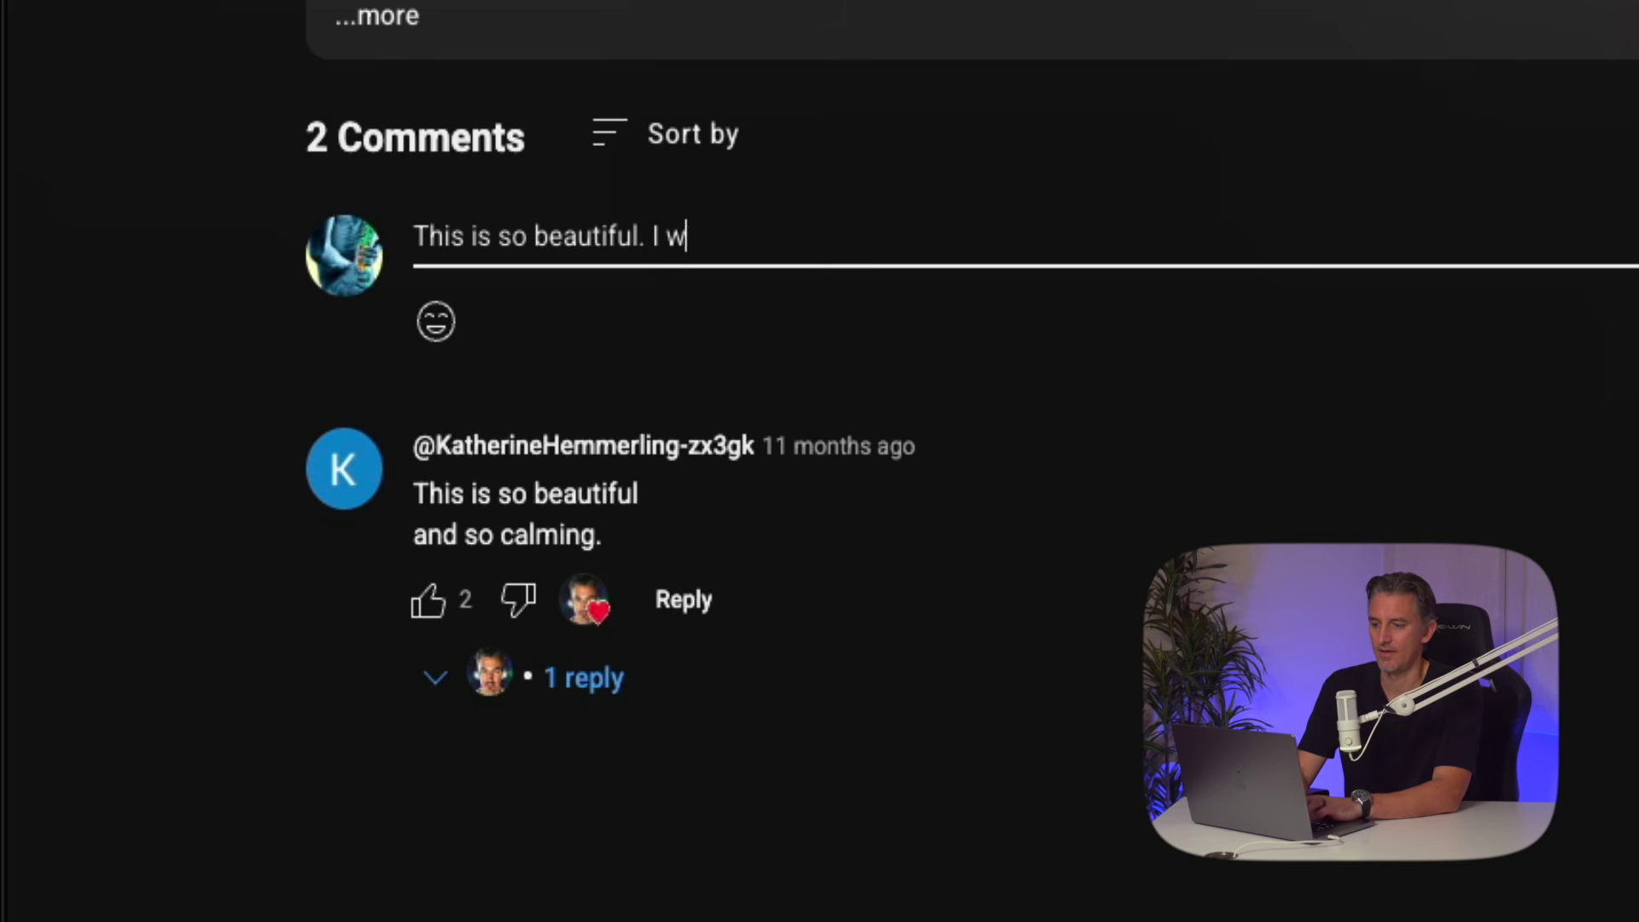
pyautogui.write('ish I could lvi')
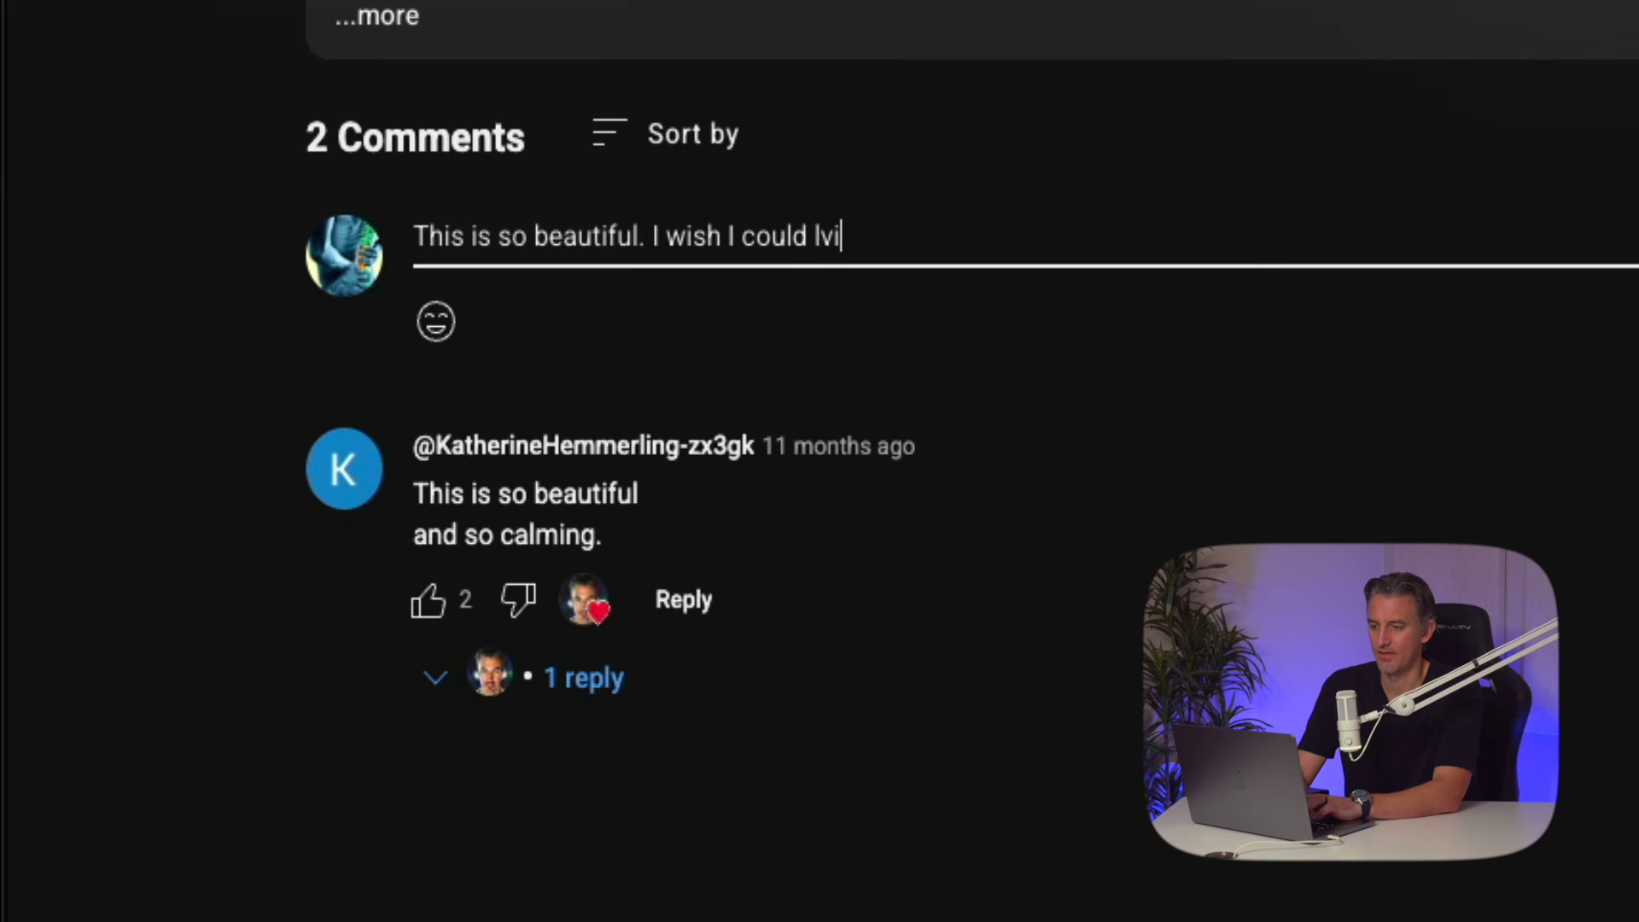
pyautogui.press('BackSpace')
pyautogui.press('BackSpace')
pyautogui.write('ive there.')
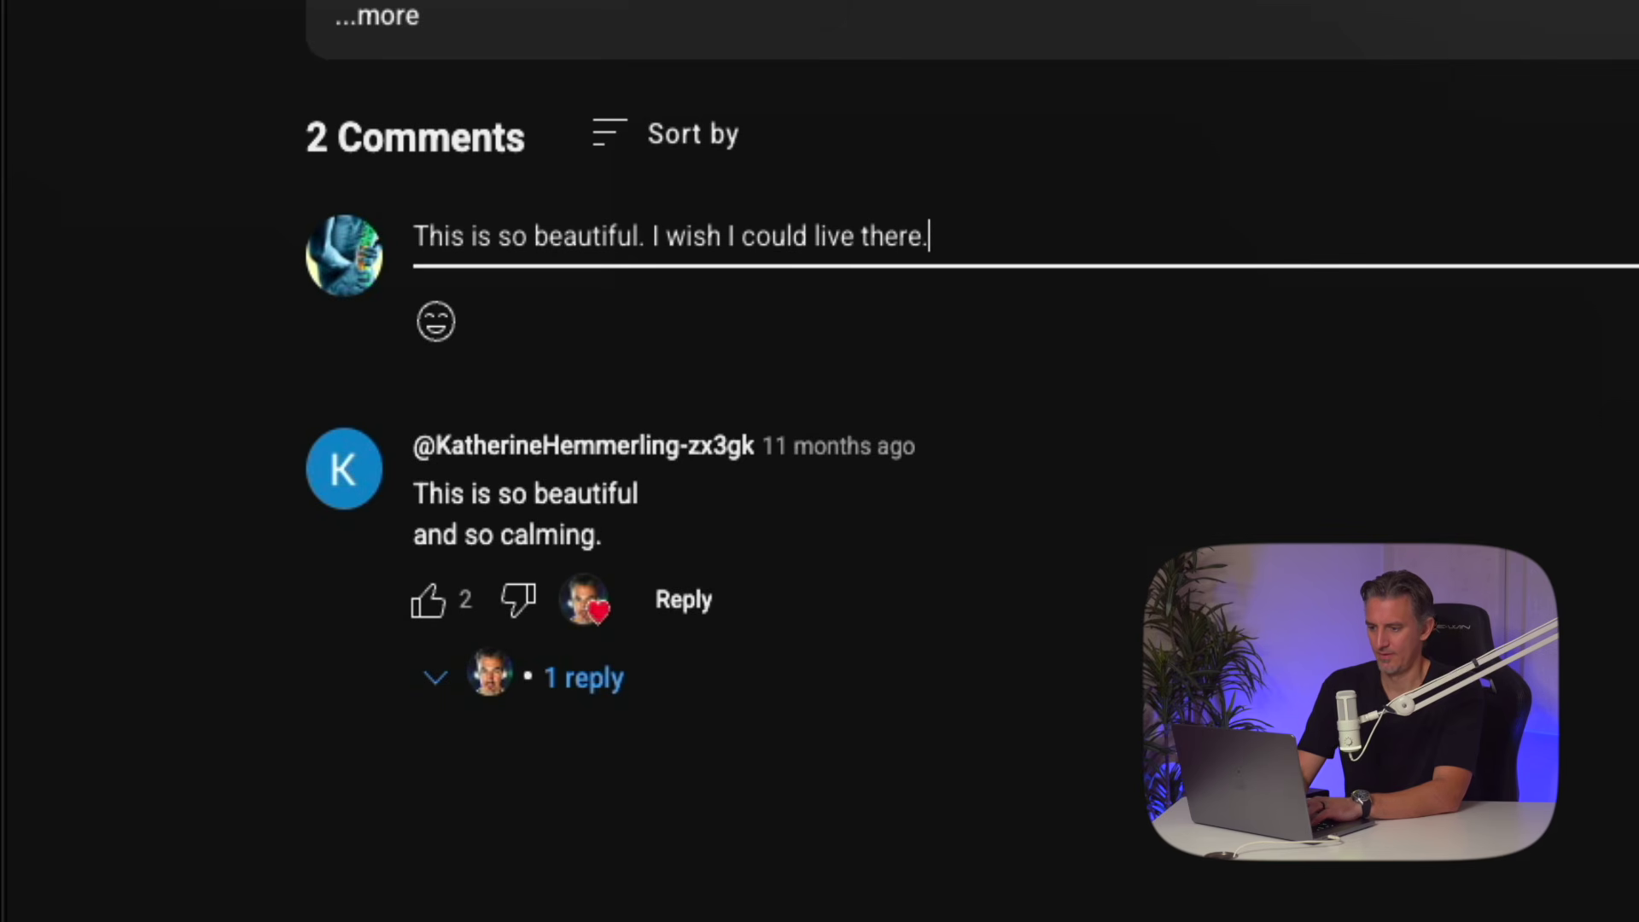
pyautogui.hotkey('ctrl', 'Return')
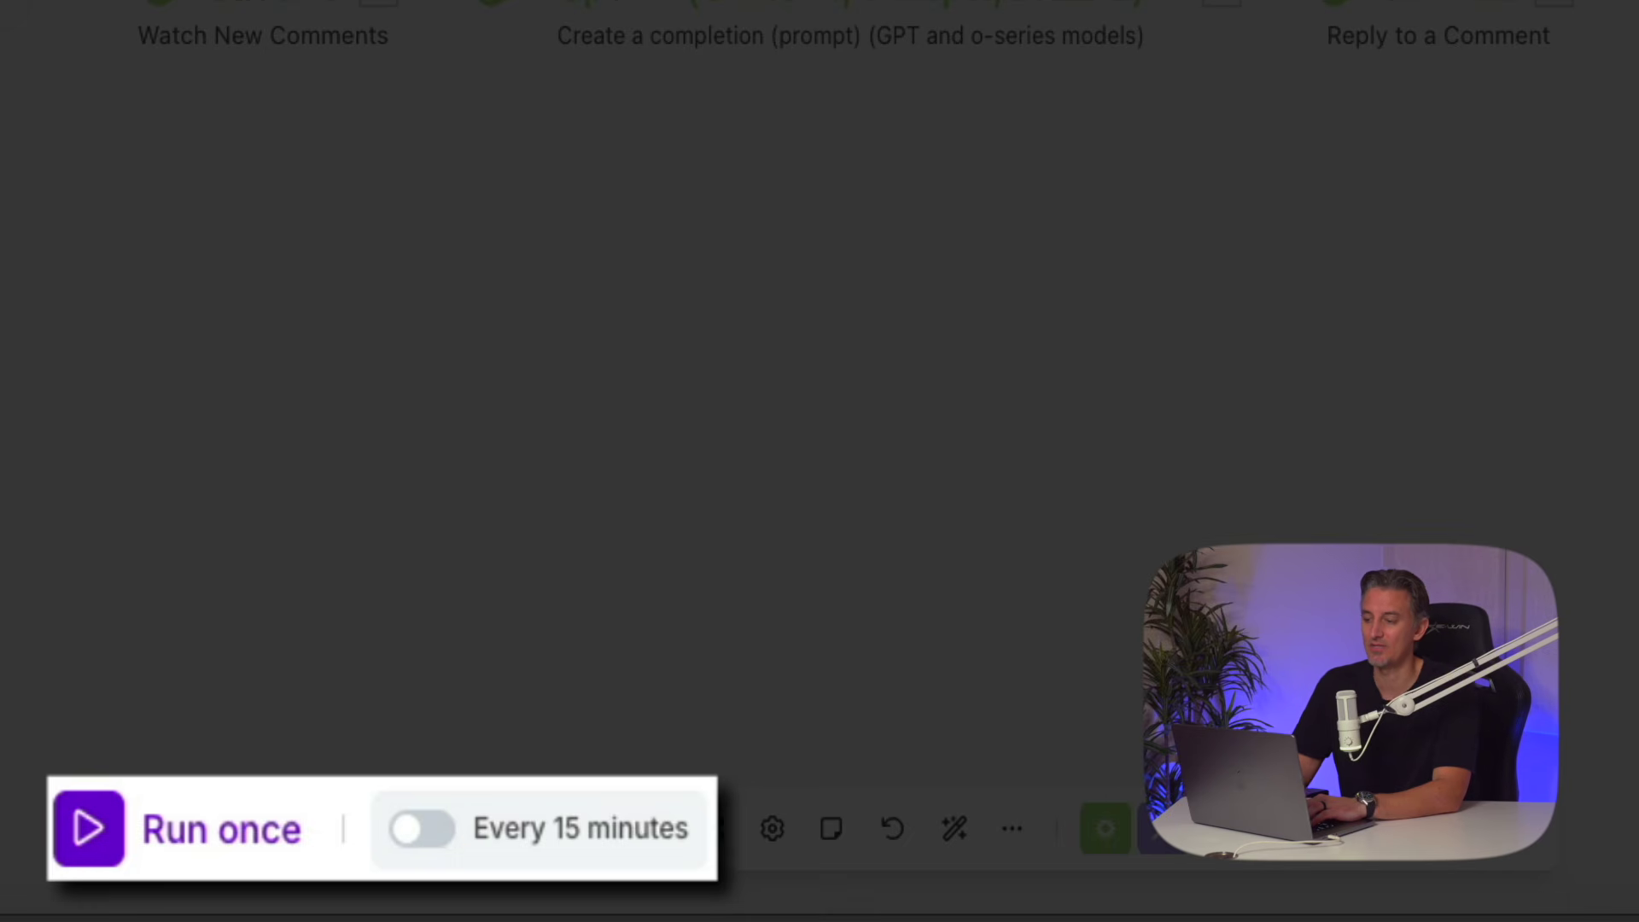
# Step: Run the scenario once in Make, then reload the YouTube video page and expand the reply under the new test comment
pyautogui.click(86, 843)
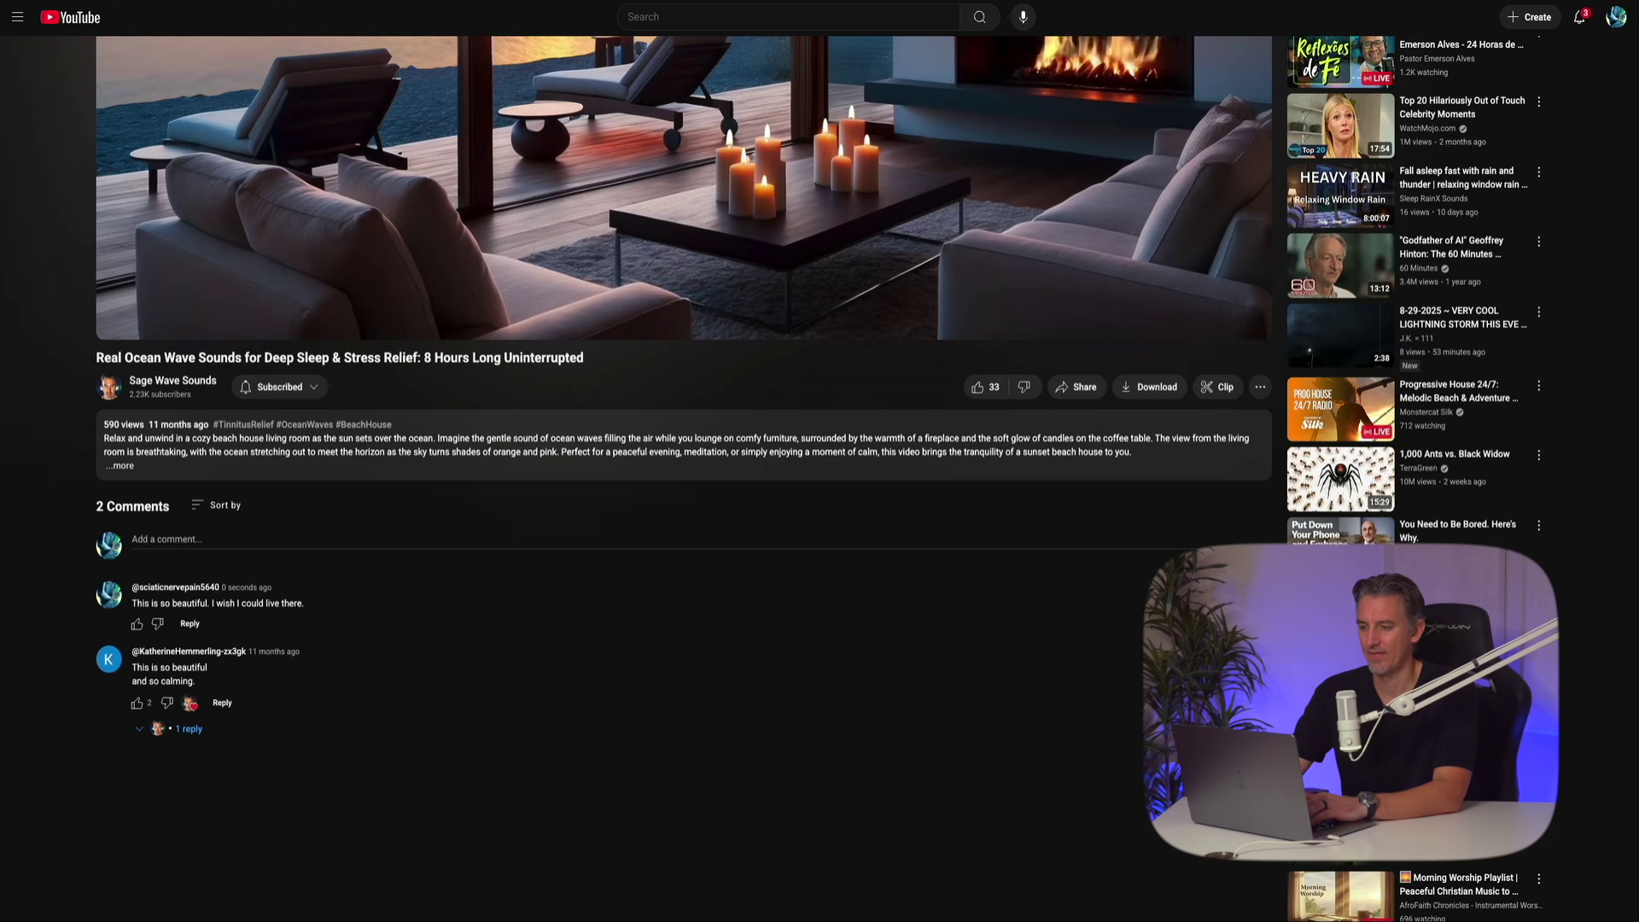
pyautogui.press('super+r')
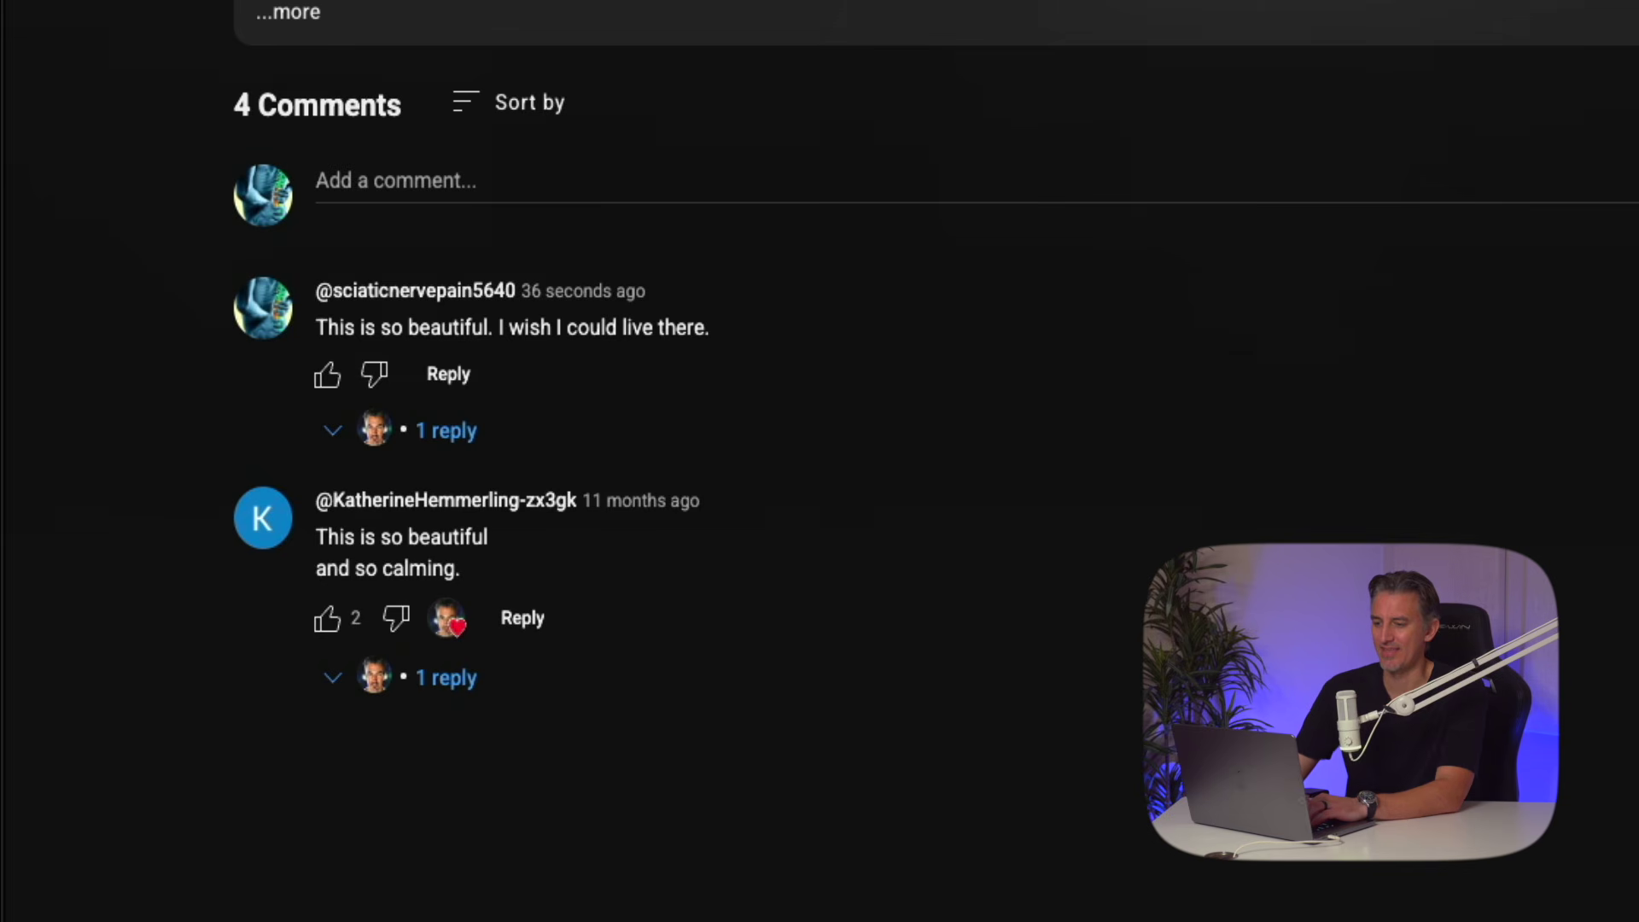
pyautogui.click(338, 437)
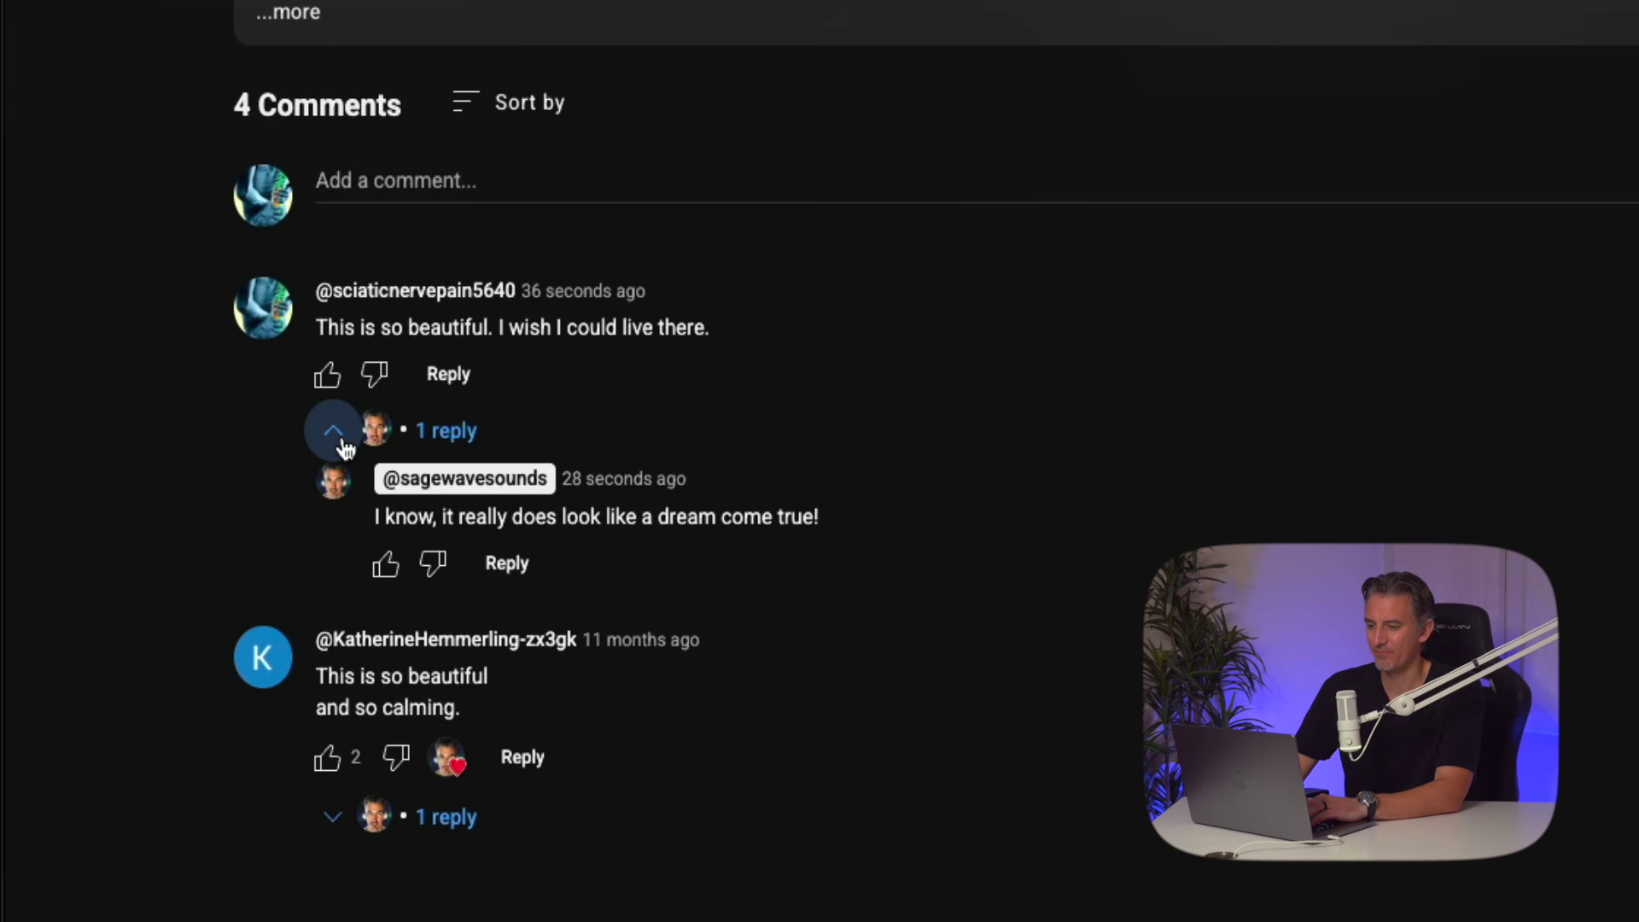